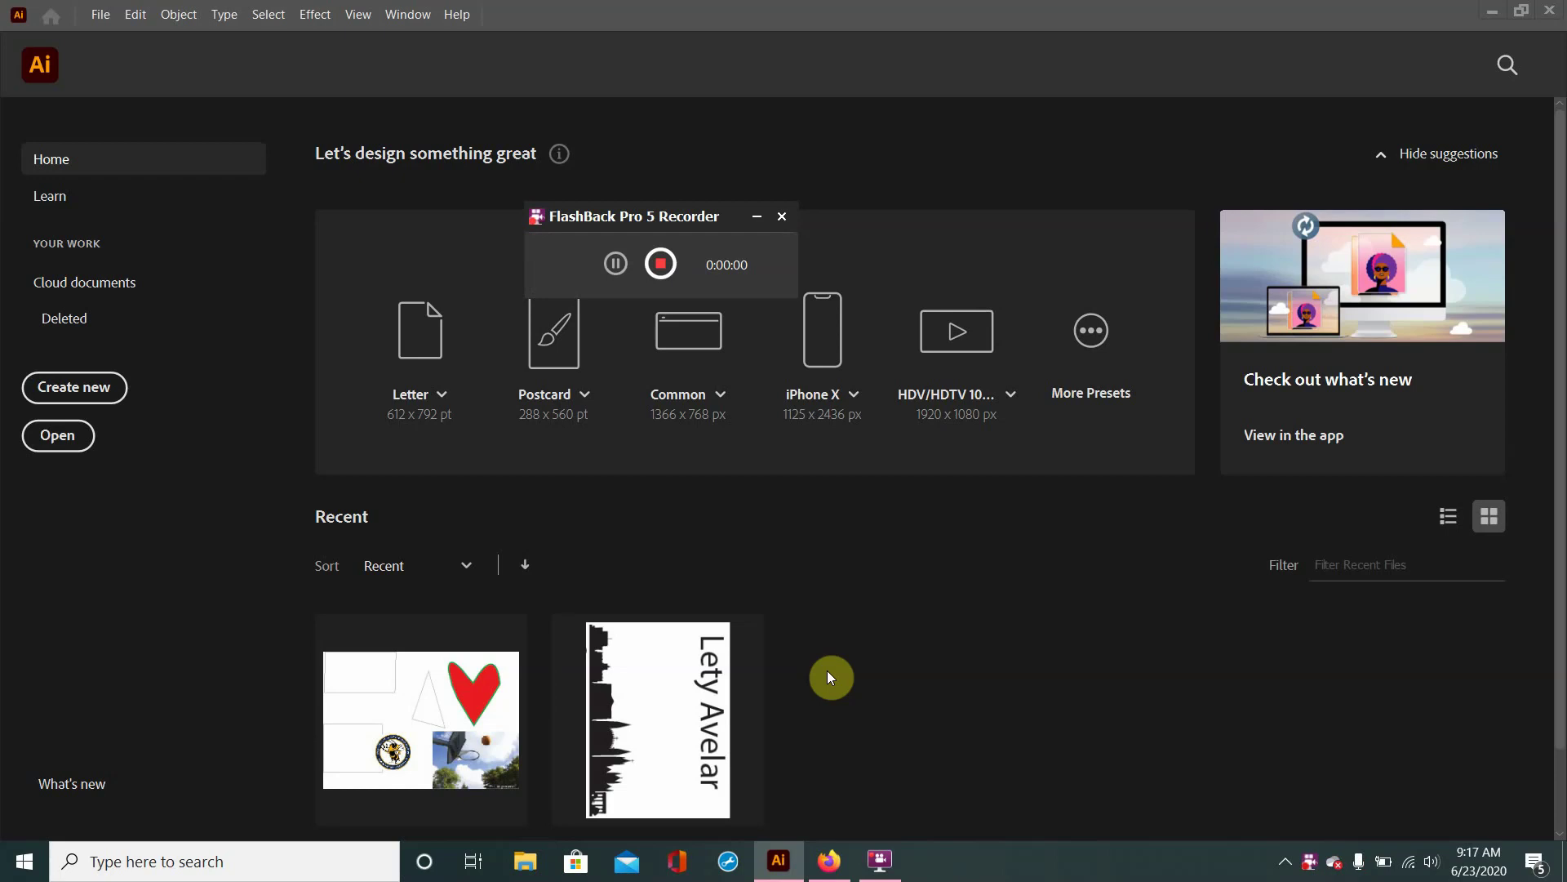
- Start setting up a new document and browse the preset categories, settling on the Print presets with Letter selected
{"action": "left_click", "coordinate": [757, 218]}
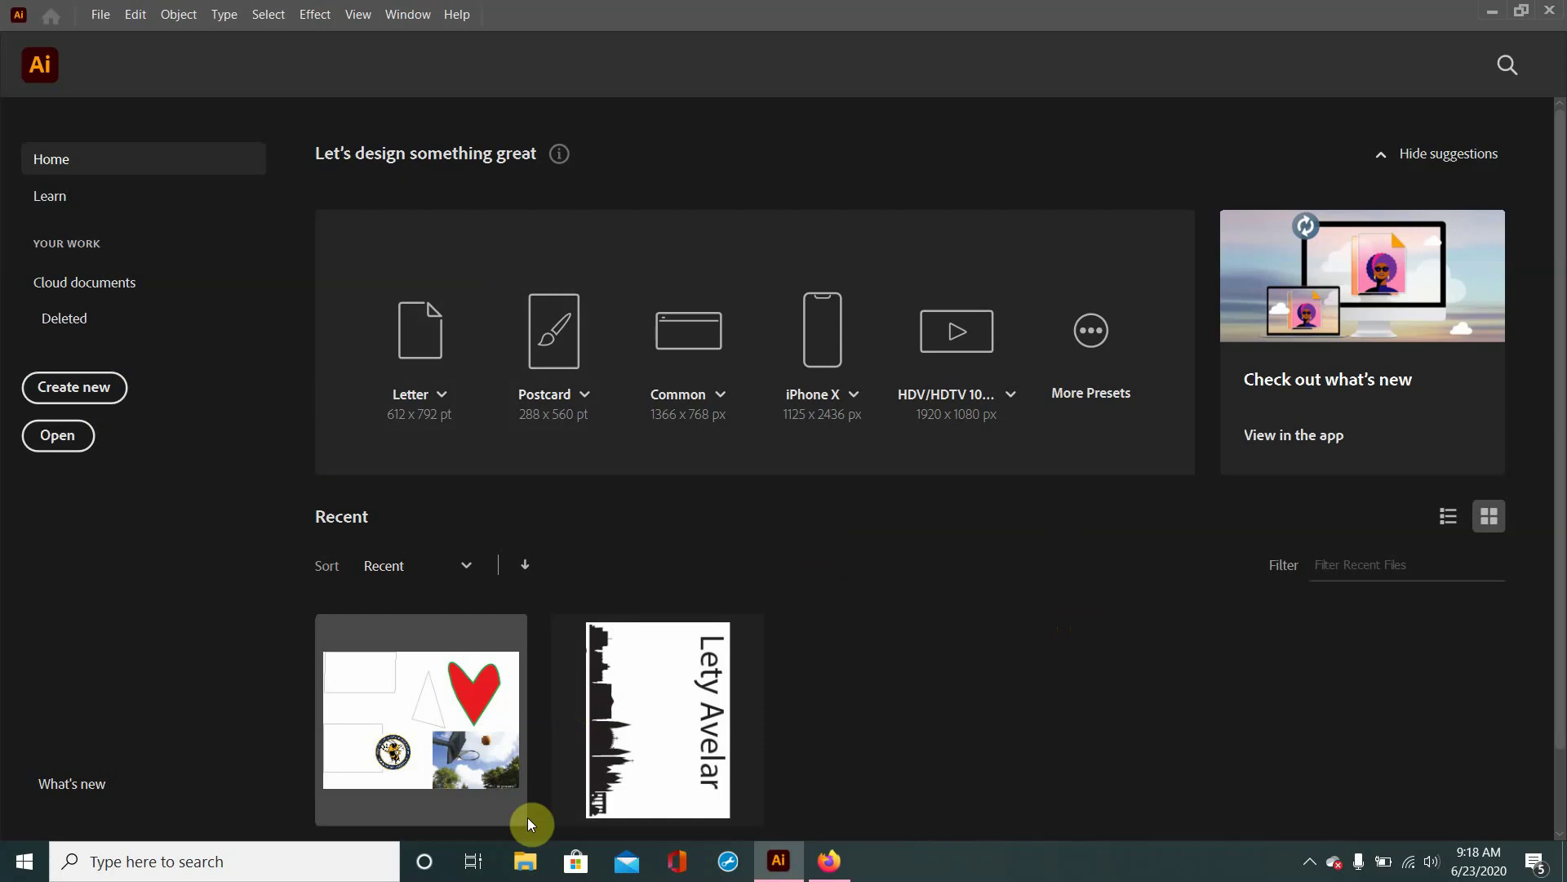
{"action": "left_click", "coordinate": [108, 391]}
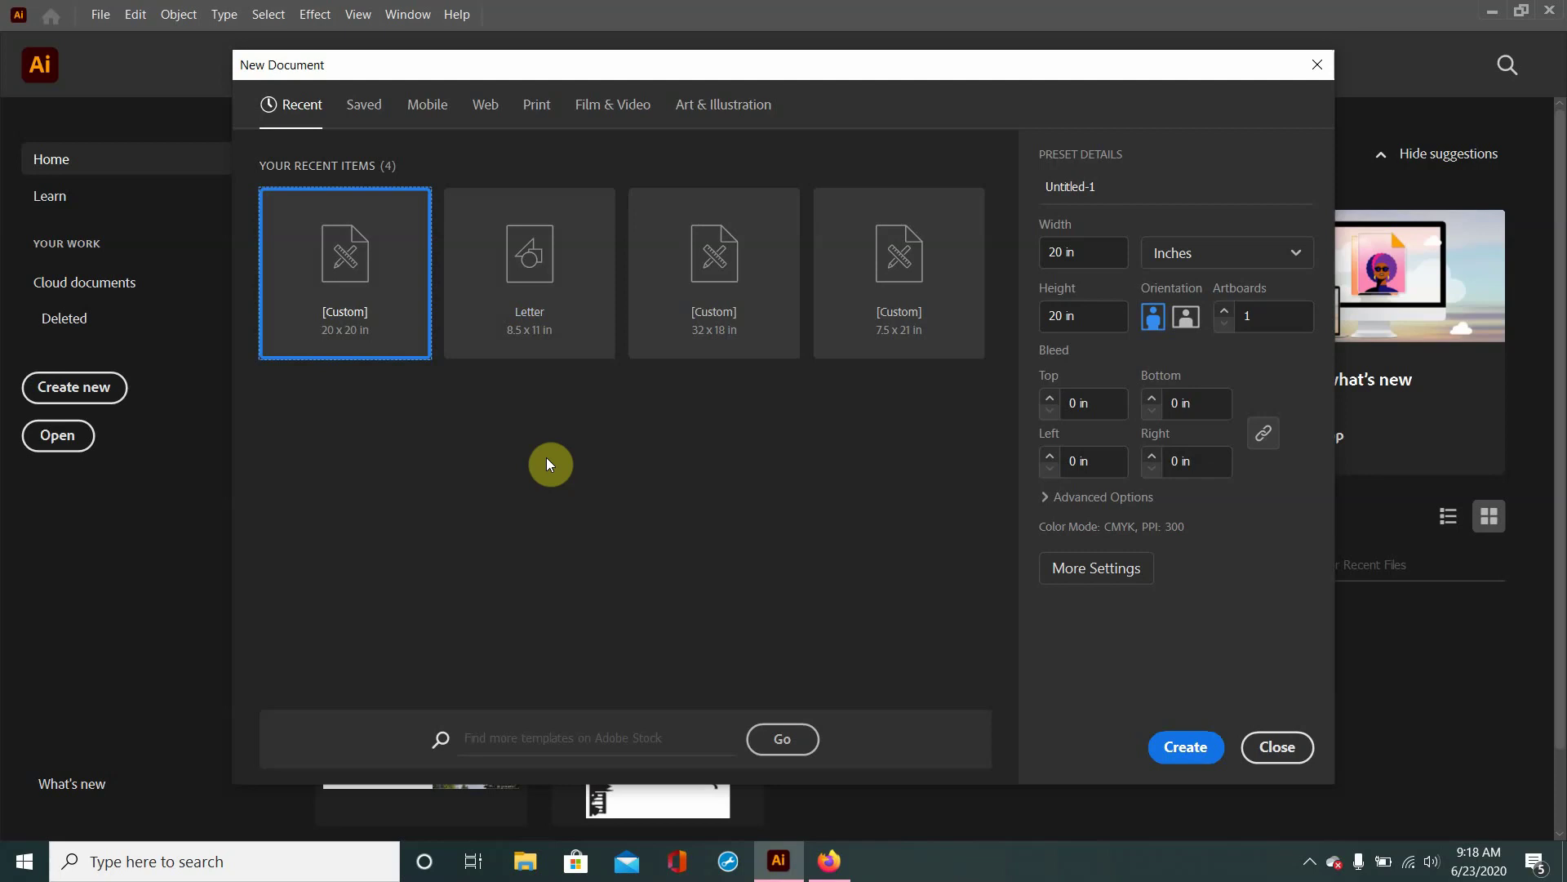
{"action": "left_click", "coordinate": [359, 109]}
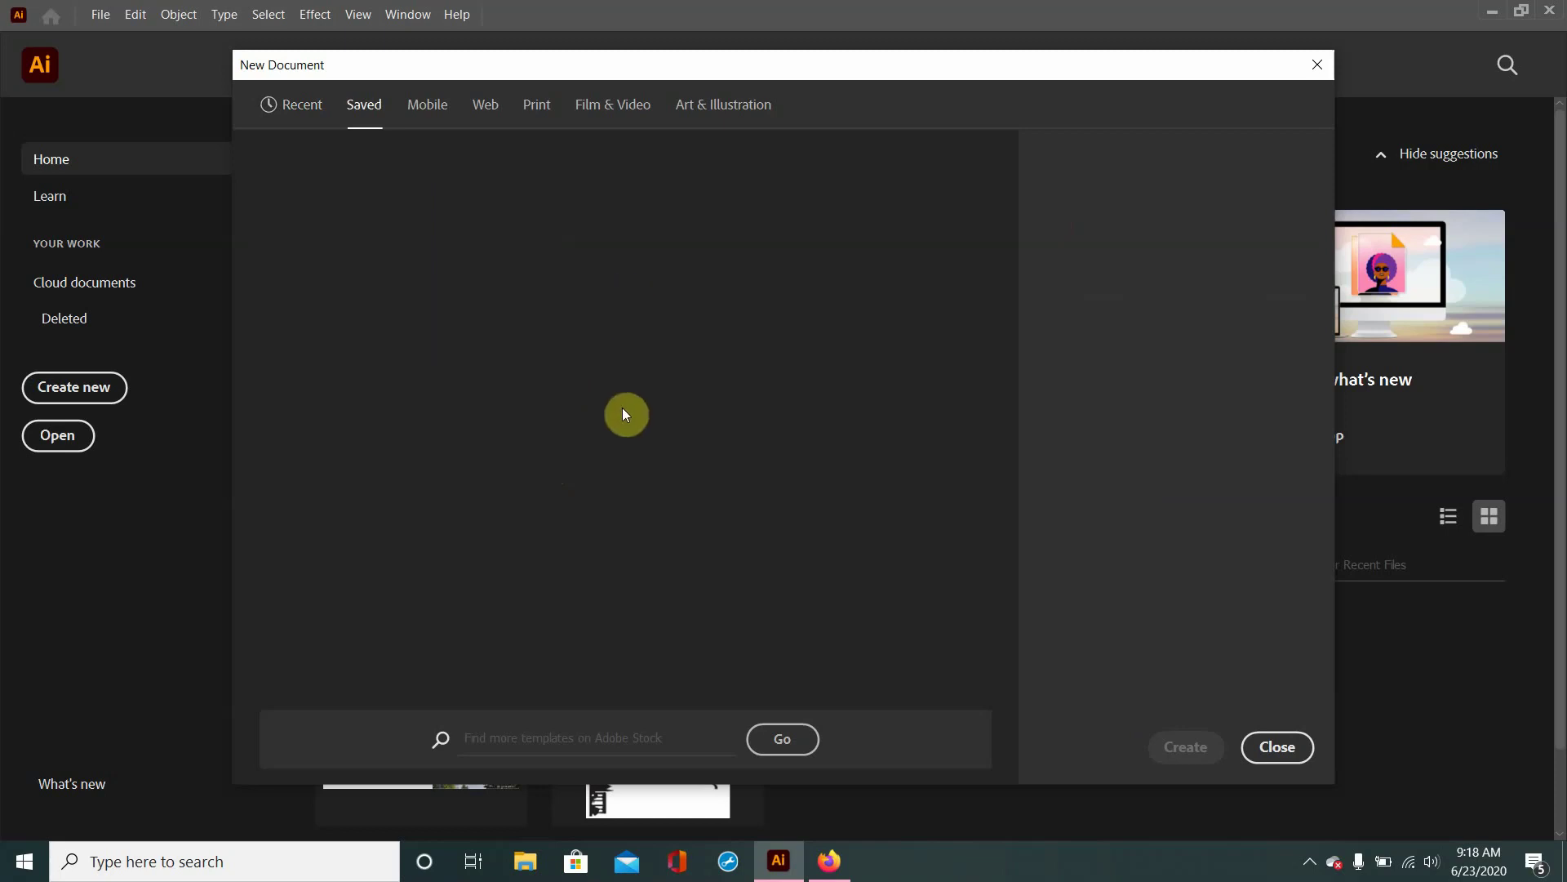
{"action": "left_click", "coordinate": [497, 121]}
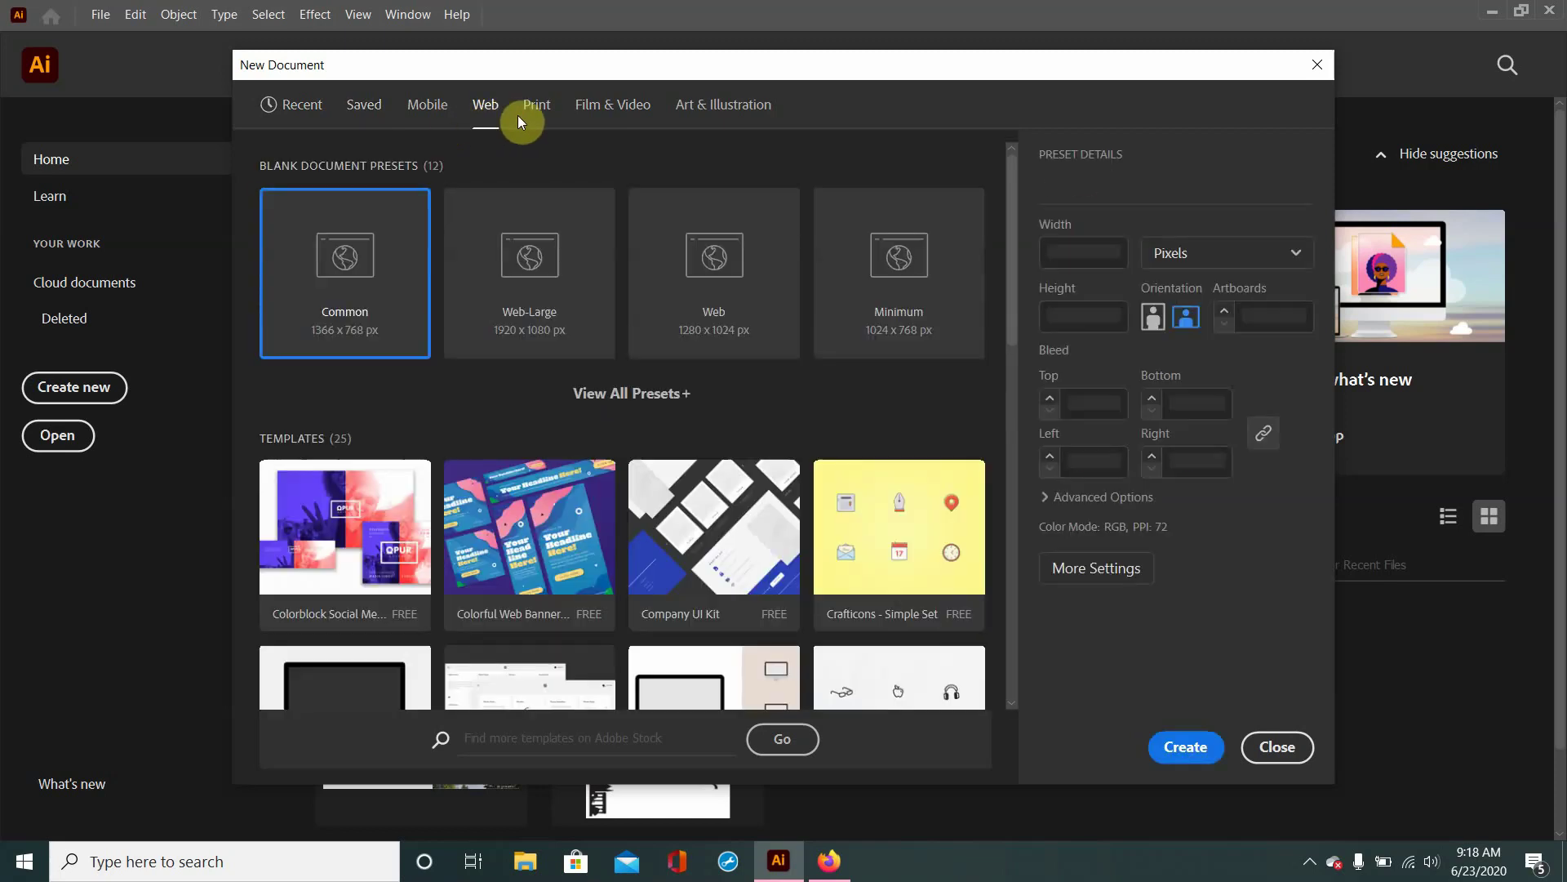
{"action": "left_click", "coordinate": [539, 118]}
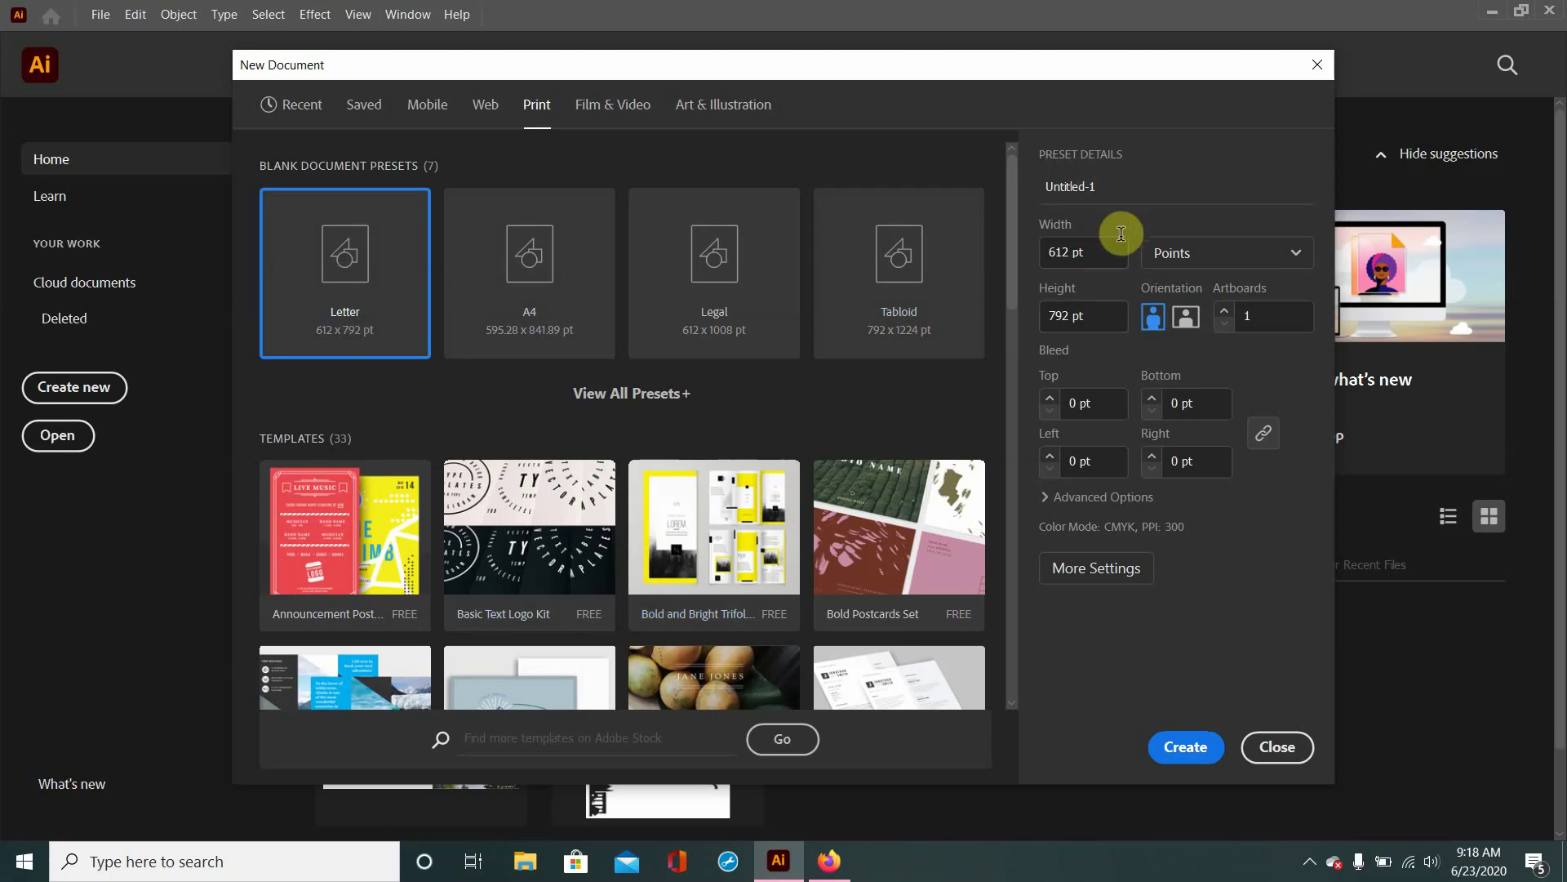
- Replace the new document's default name with the author's first name in possessive form followed by "random thing"
{"action": "left_click", "coordinate": [1115, 187]}
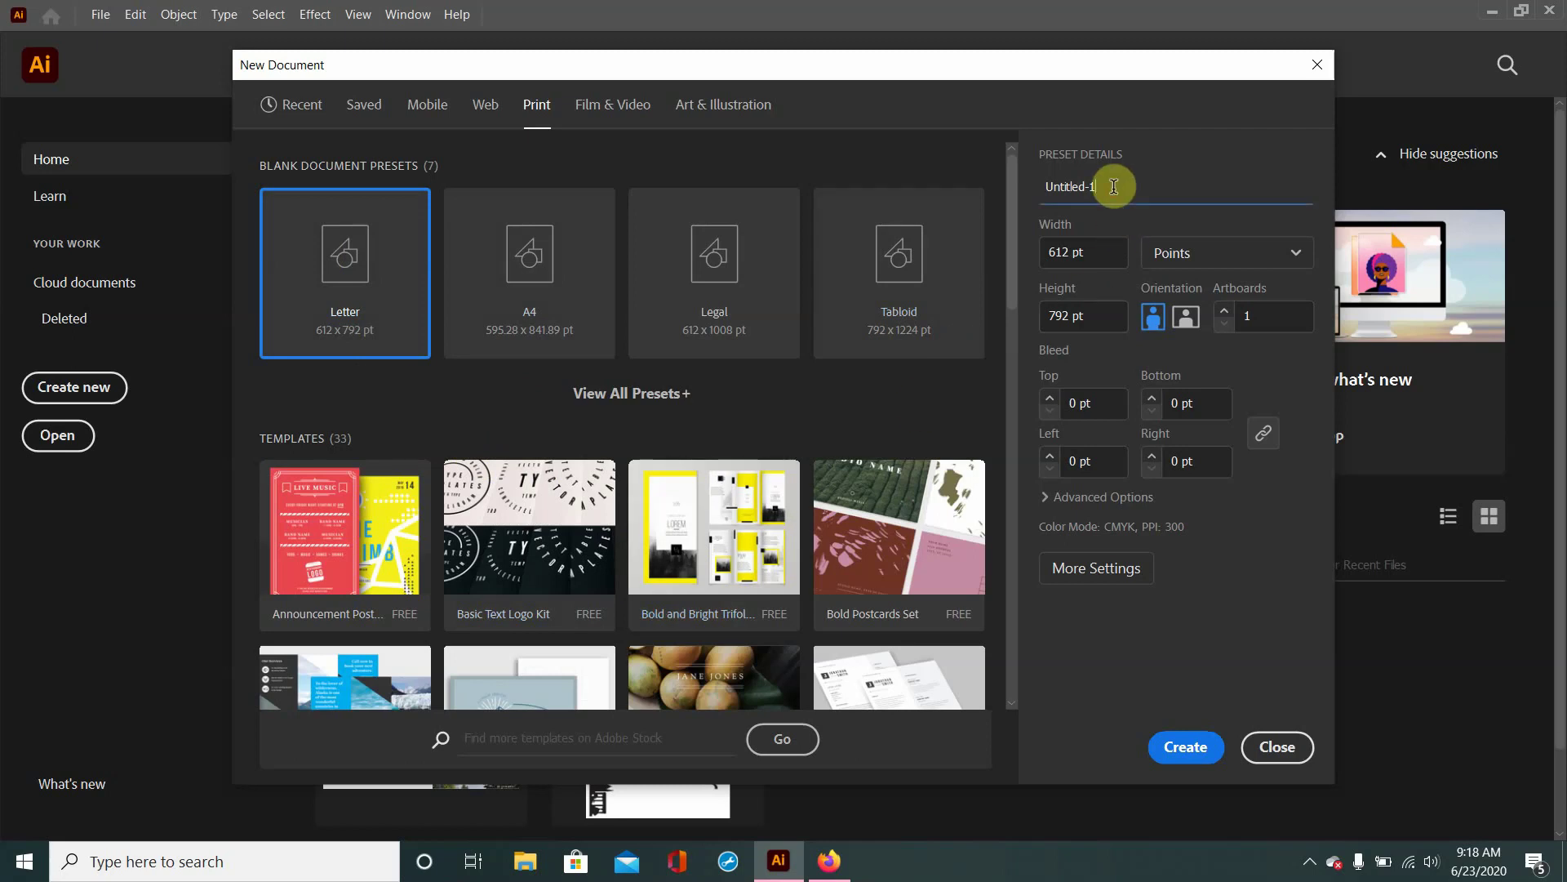
{"action": "double_click", "coordinate": [1114, 187]}
{"action": "key", "text": "BackSpace"}
{"action": "key", "text": "BackSpace"}
{"action": "key", "text": "BackSpace"}
{"action": "key", "text": "BackSpace"}
{"action": "key", "text": "BackSpace"}
{"action": "key", "text": "BackSpace"}
{"action": "key", "text": "BackSpace"}
{"action": "key", "text": "BackSpace"}
{"action": "key", "text": "BackSpace"}
{"action": "key", "text": "BackSpace"}
{"action": "type", "text": "Stev"}
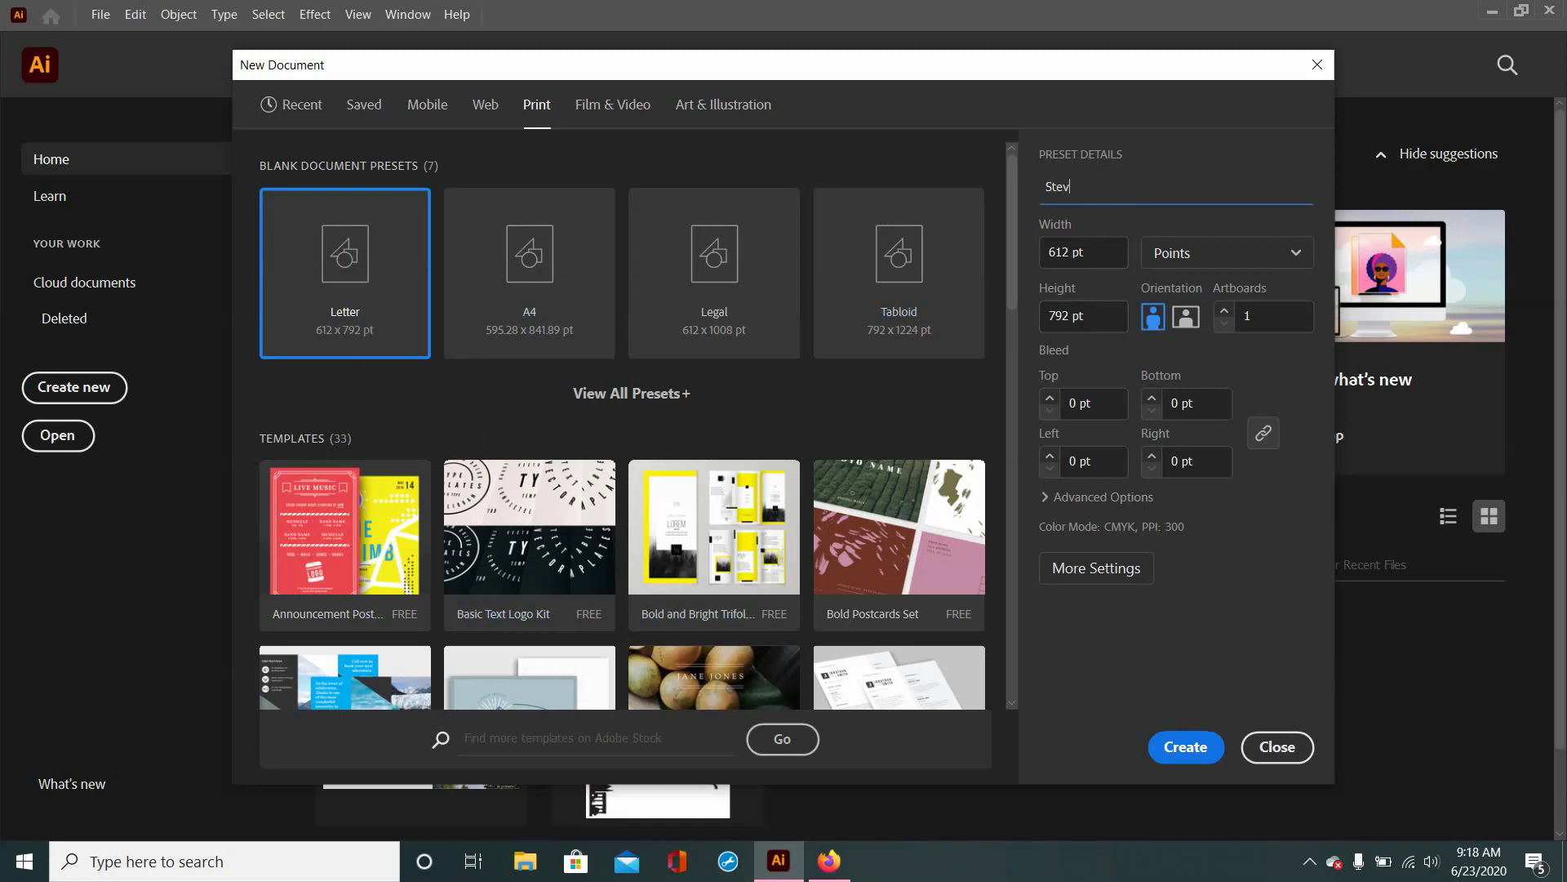
{"action": "type", "text": "ie's random thing"}
- Set the document units to inches and the artboard size to 20 in wide by 20 in high
{"action": "left_click", "coordinate": [1249, 253]}
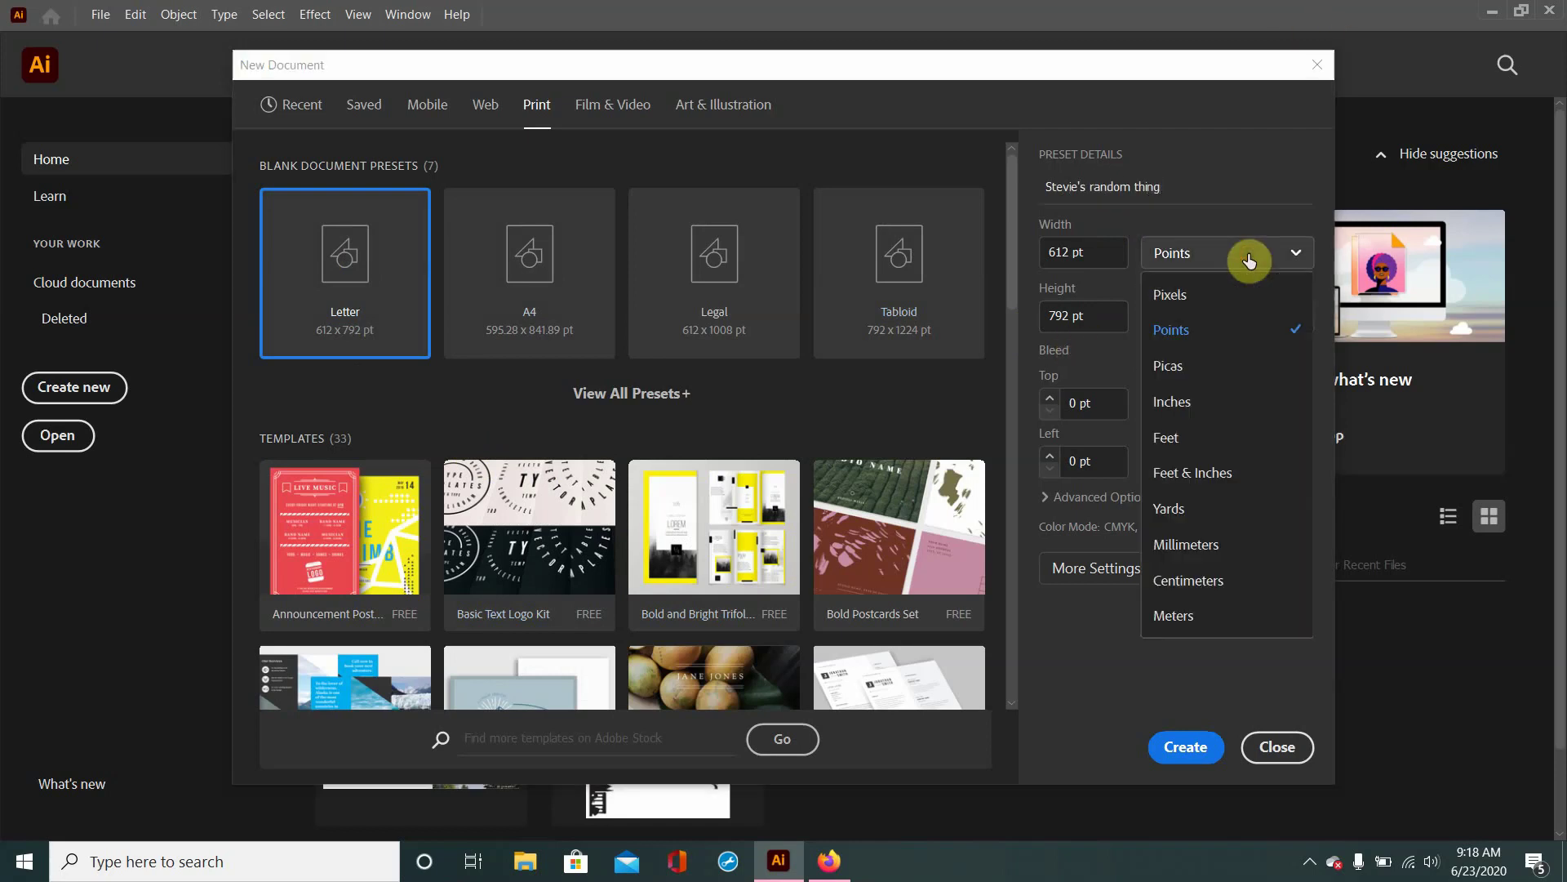
{"action": "left_click", "coordinate": [1202, 404]}
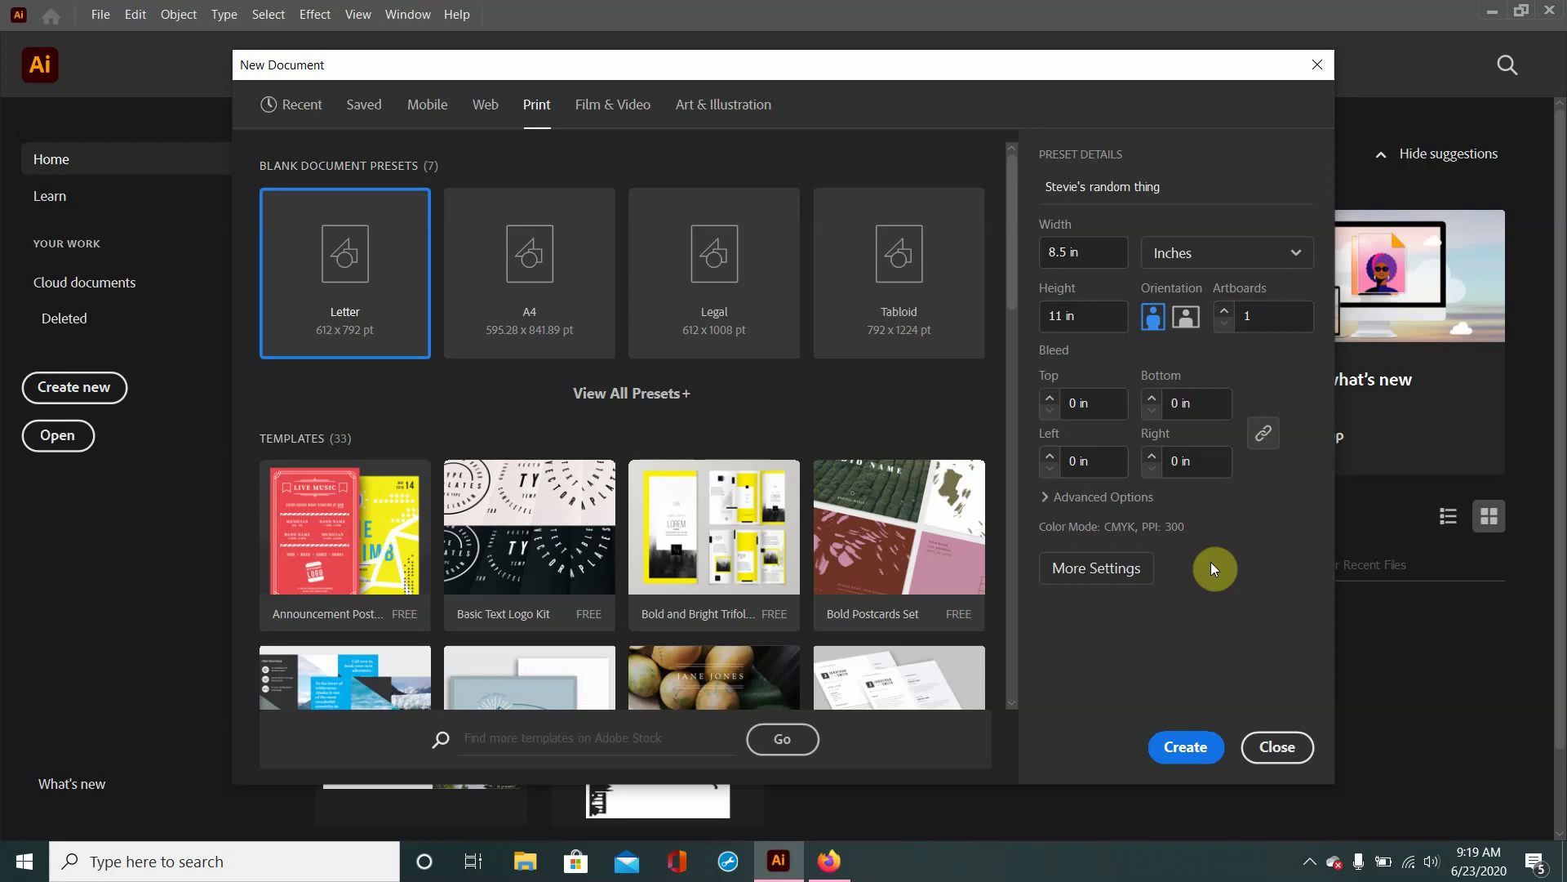
{"action": "left_click", "coordinate": [1094, 249]}
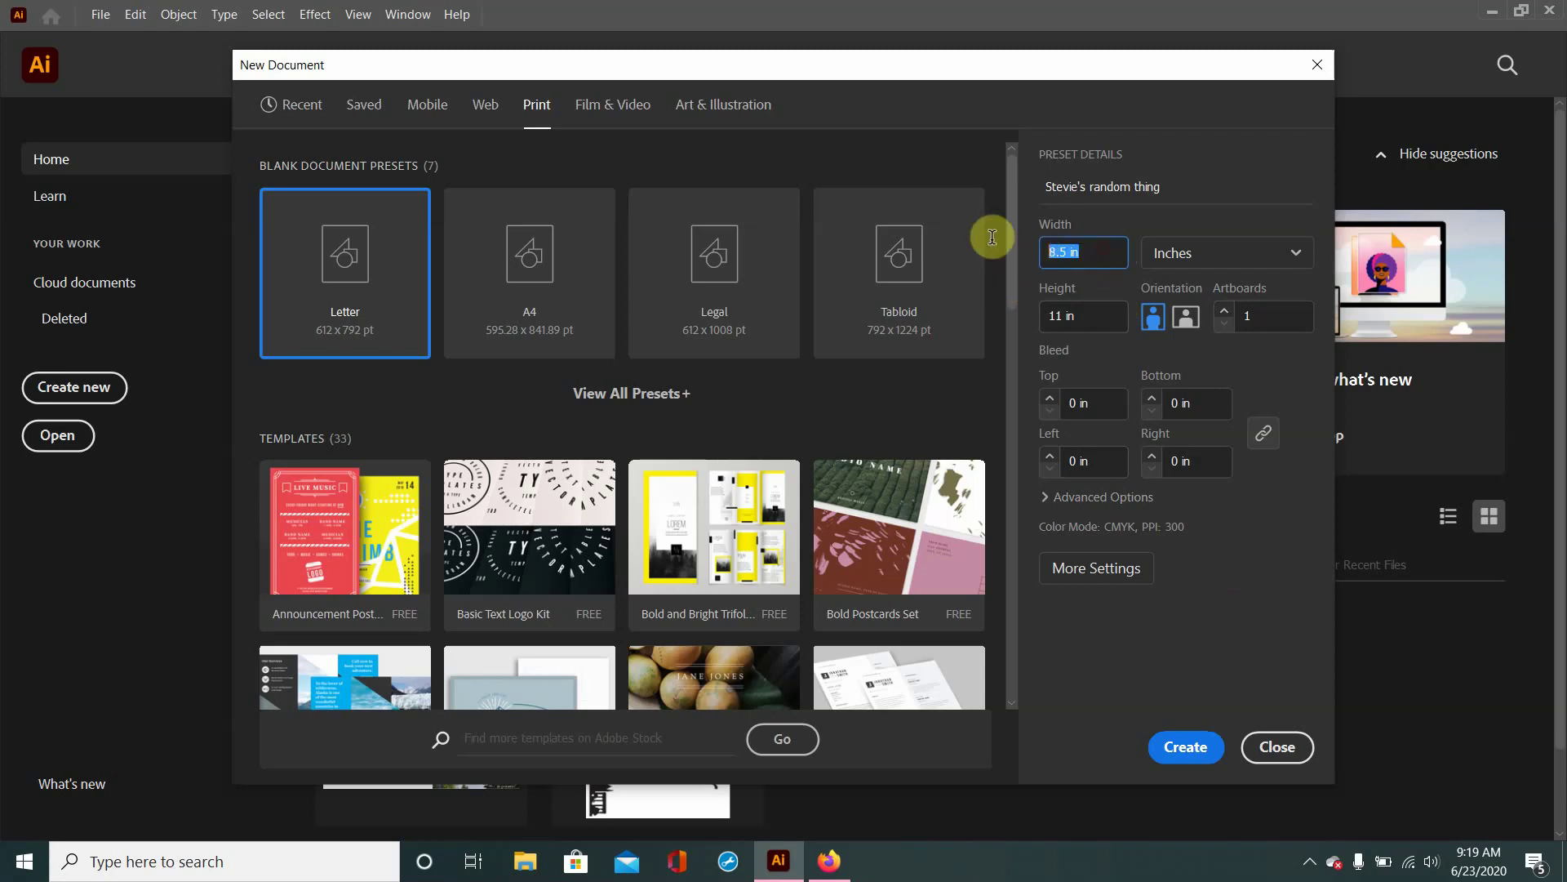
{"action": "type", "text": "20"}
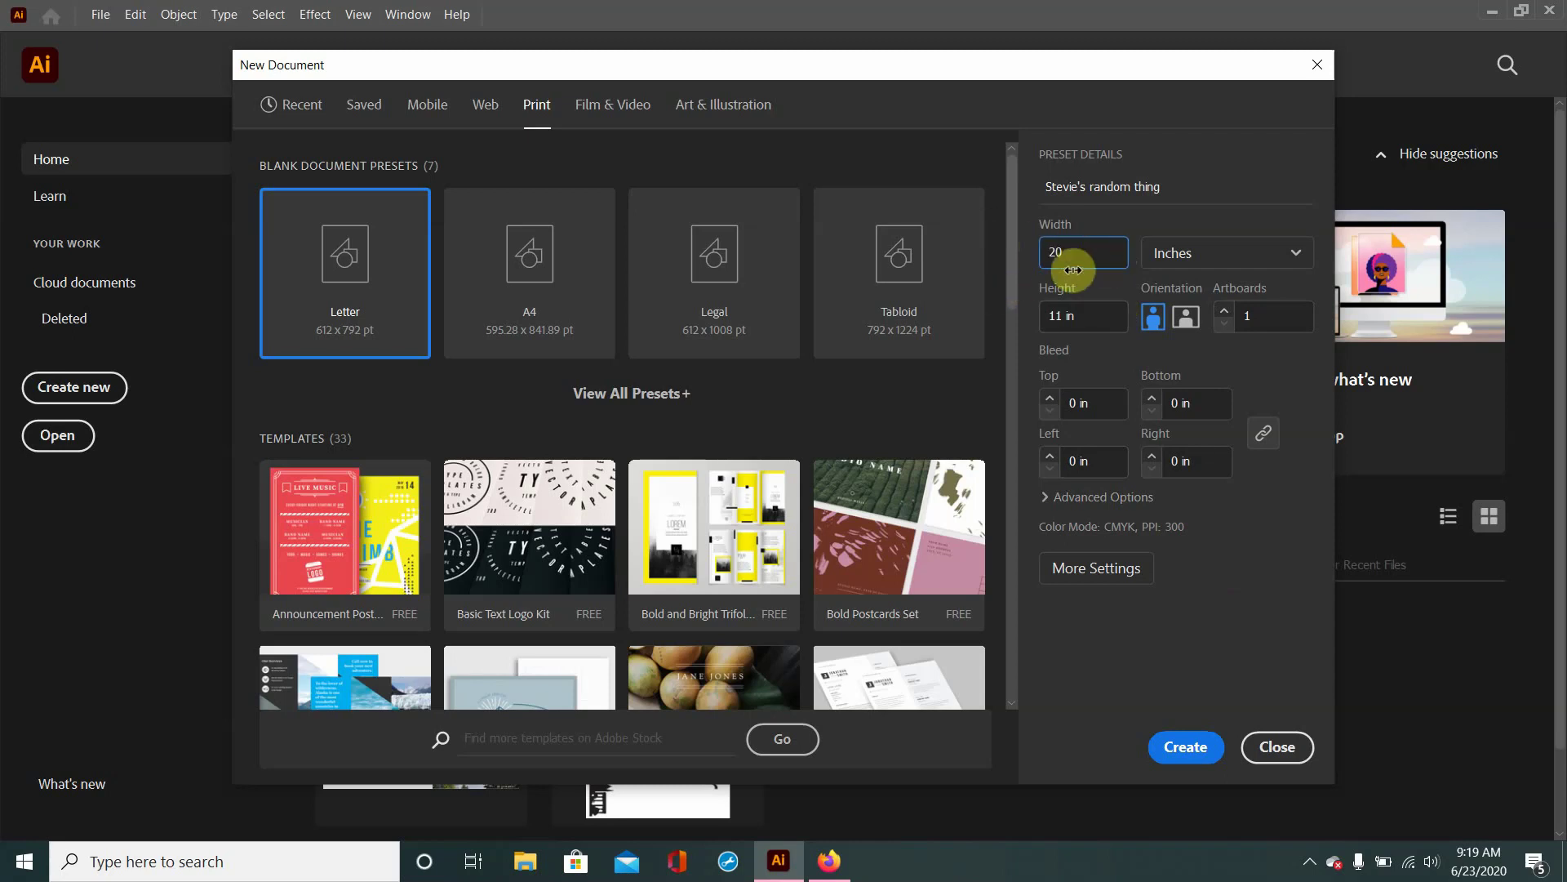
{"action": "left_click", "coordinate": [1091, 310]}
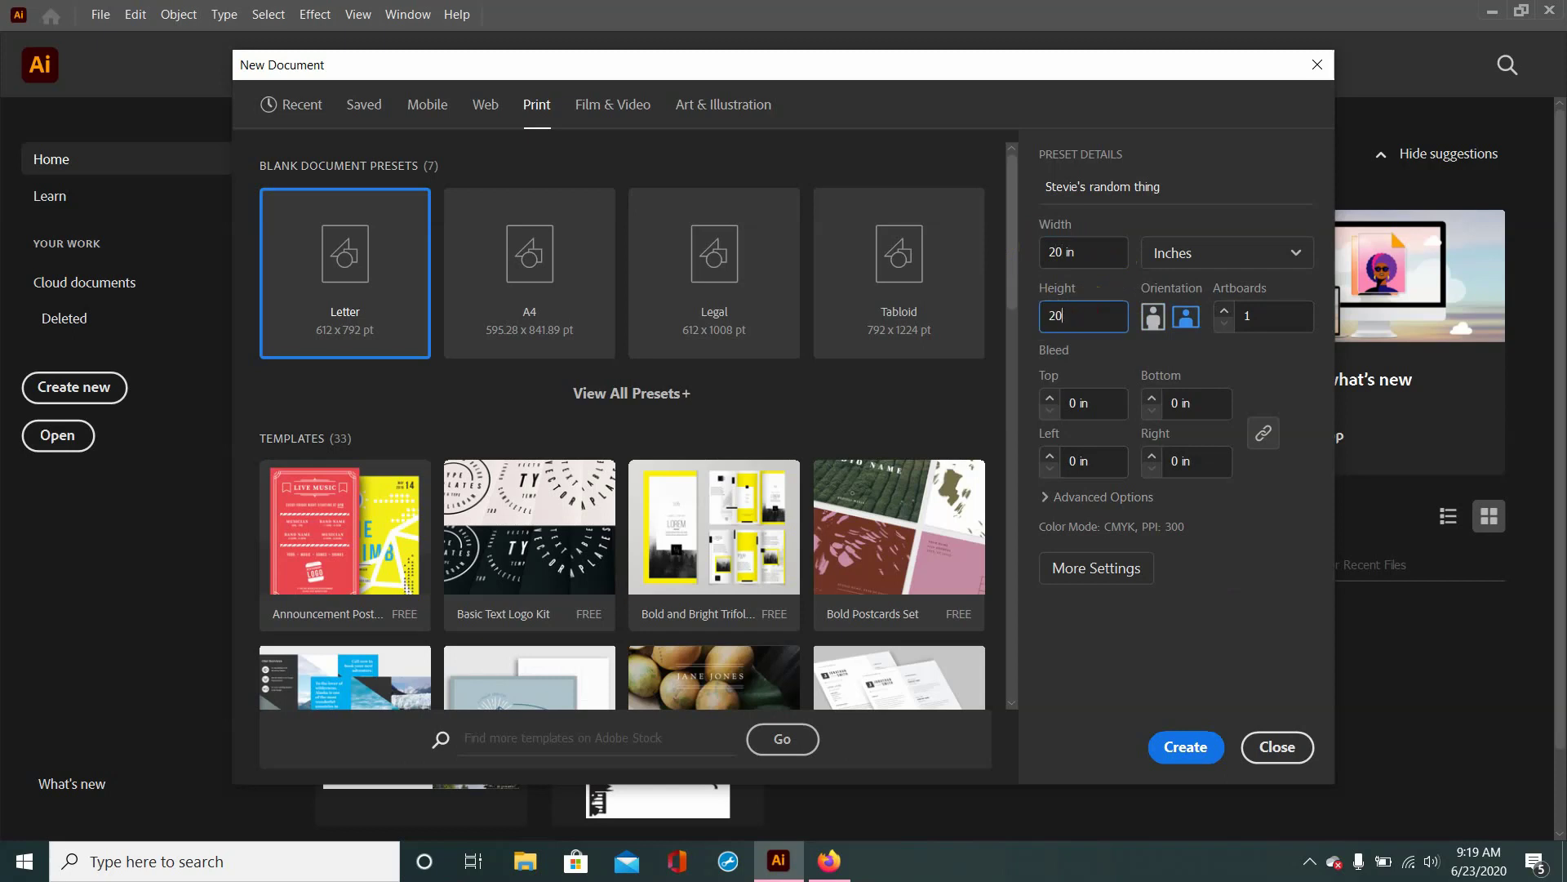
{"action": "left_click", "coordinate": [1238, 590]}
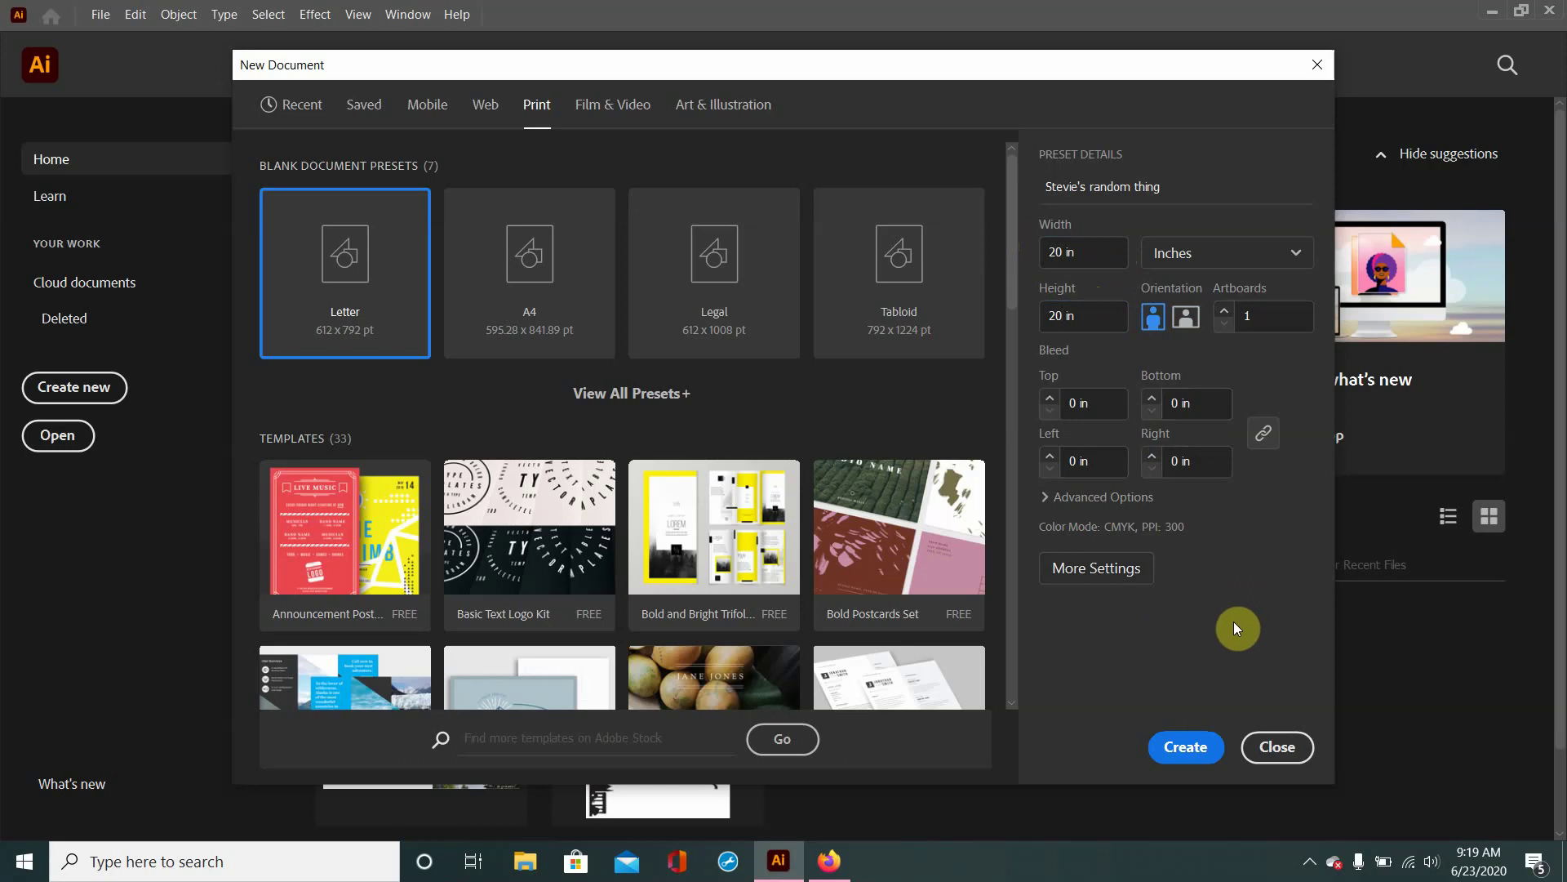
- Check the available color modes in the additional document settings, keeping CMYK, and return without changing anything
{"action": "left_click", "coordinate": [1110, 583]}
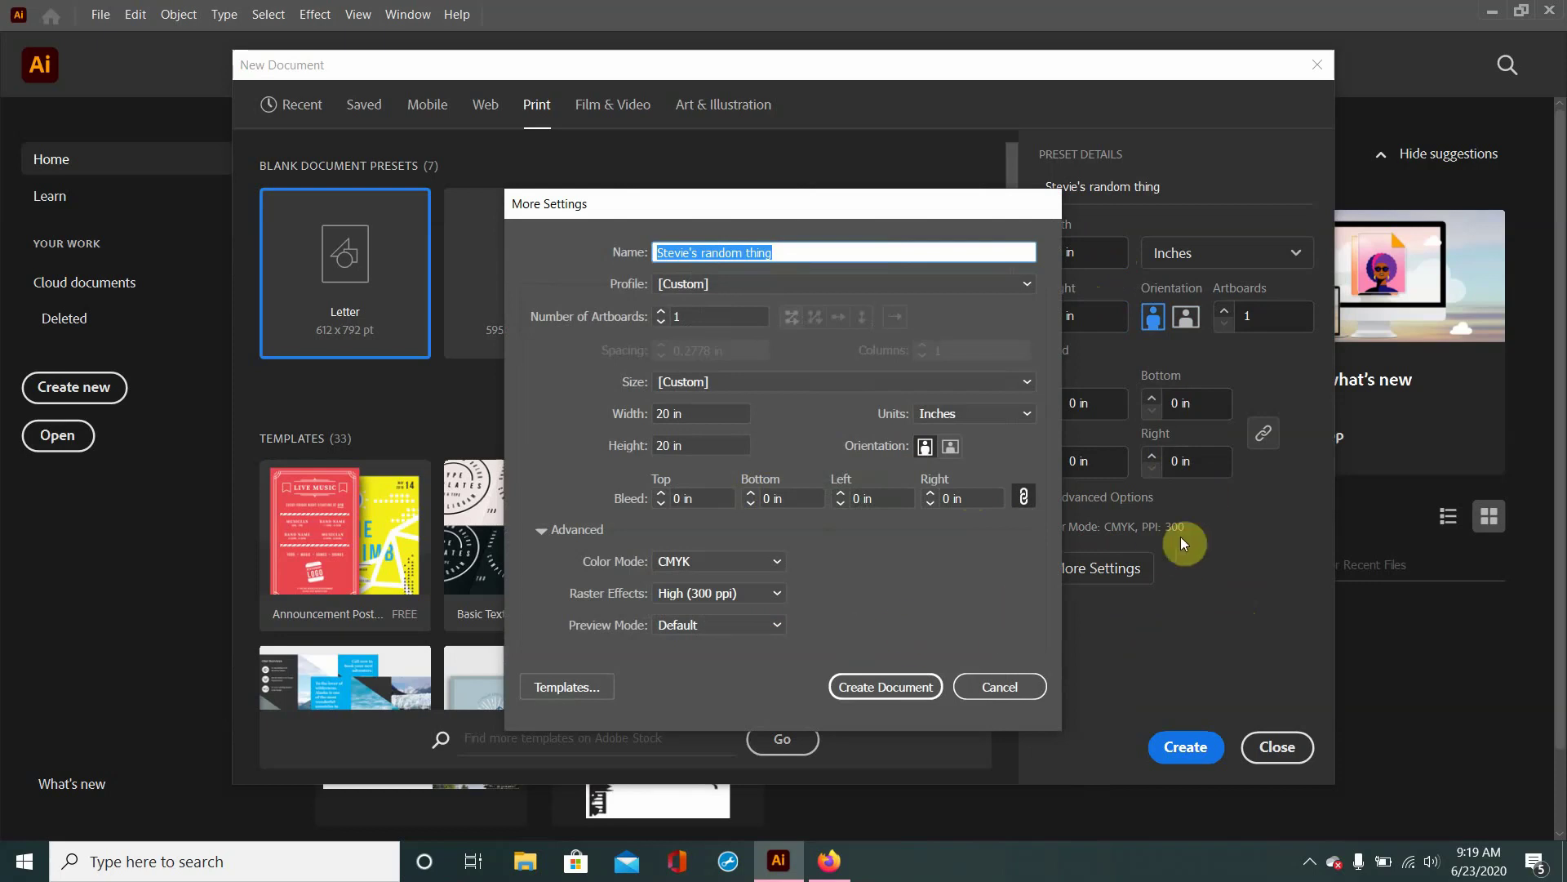
{"action": "left_click", "coordinate": [738, 564]}
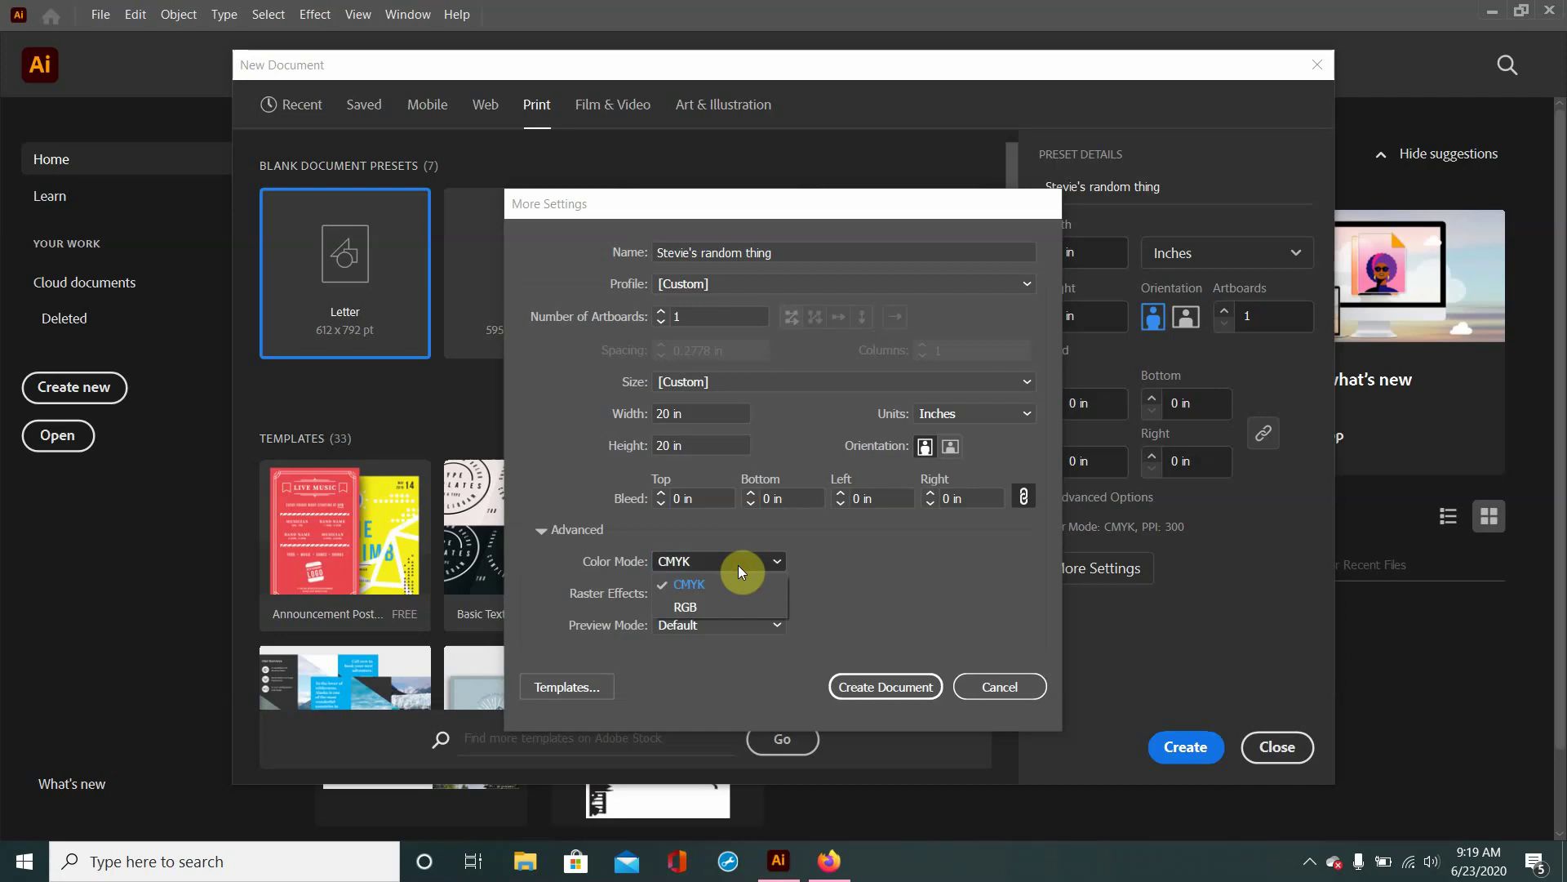
{"action": "left_click", "coordinate": [738, 565]}
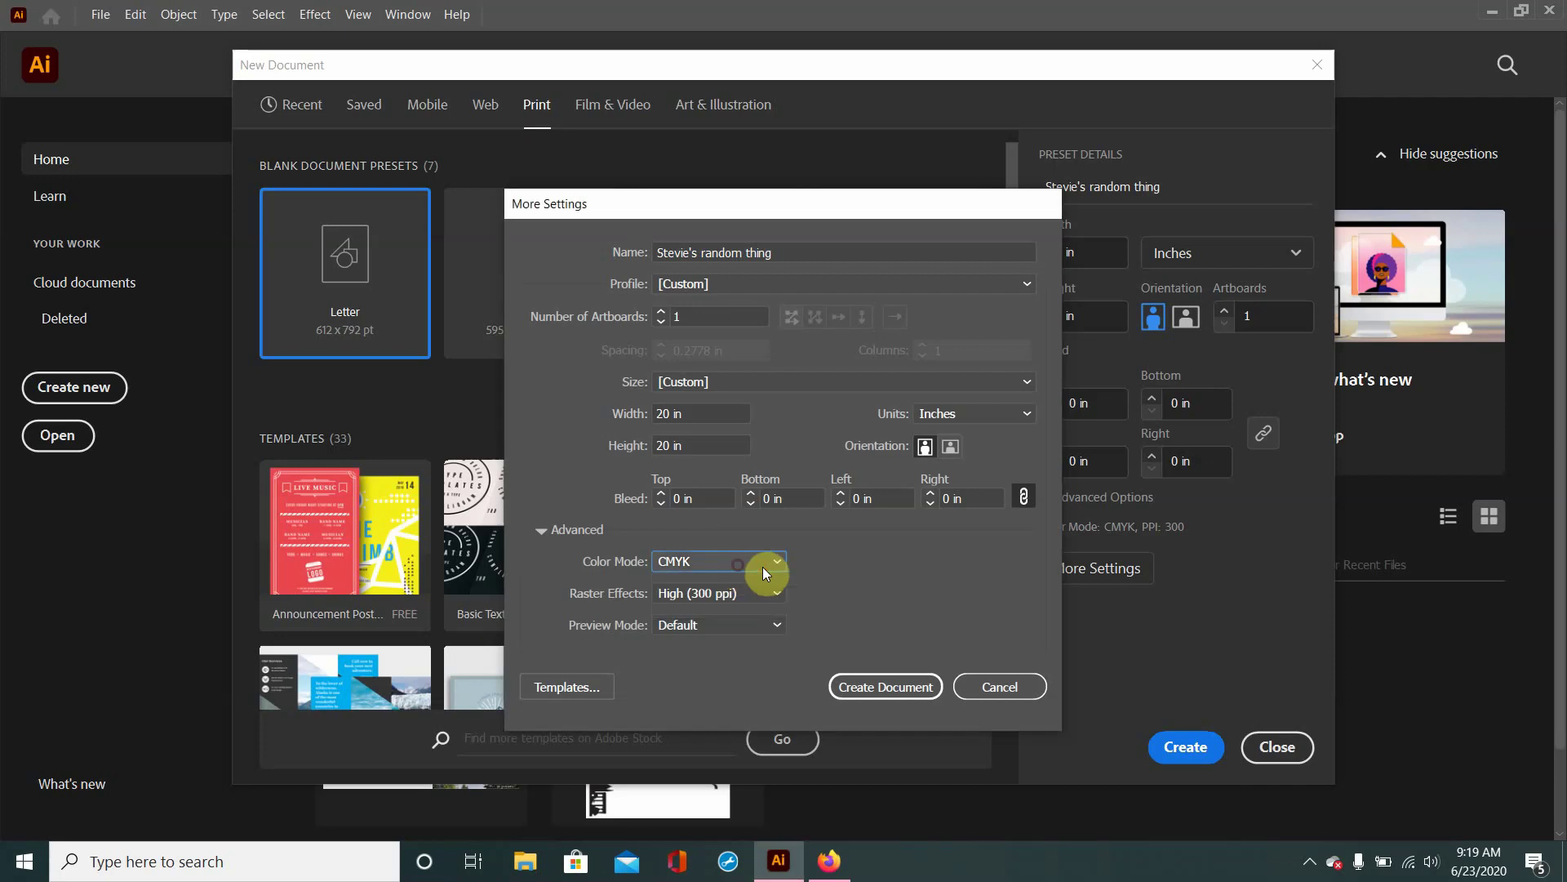
{"action": "left_click", "coordinate": [989, 688]}
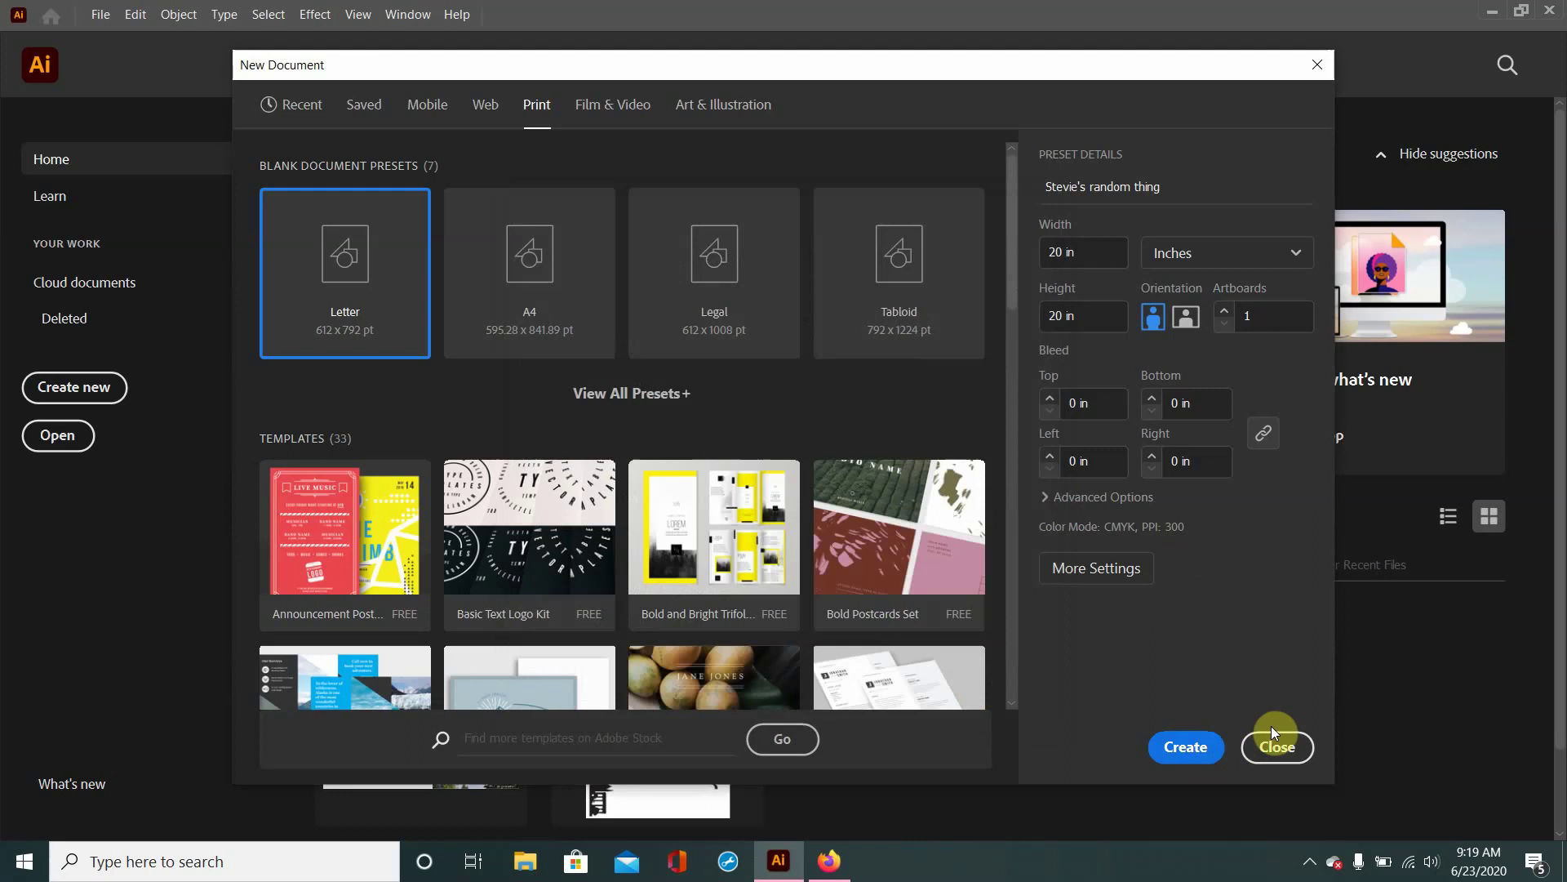
- Create the new document and open the existing Illustrator file "random" from the laser cuts folder
{"action": "left_click", "coordinate": [1198, 745]}
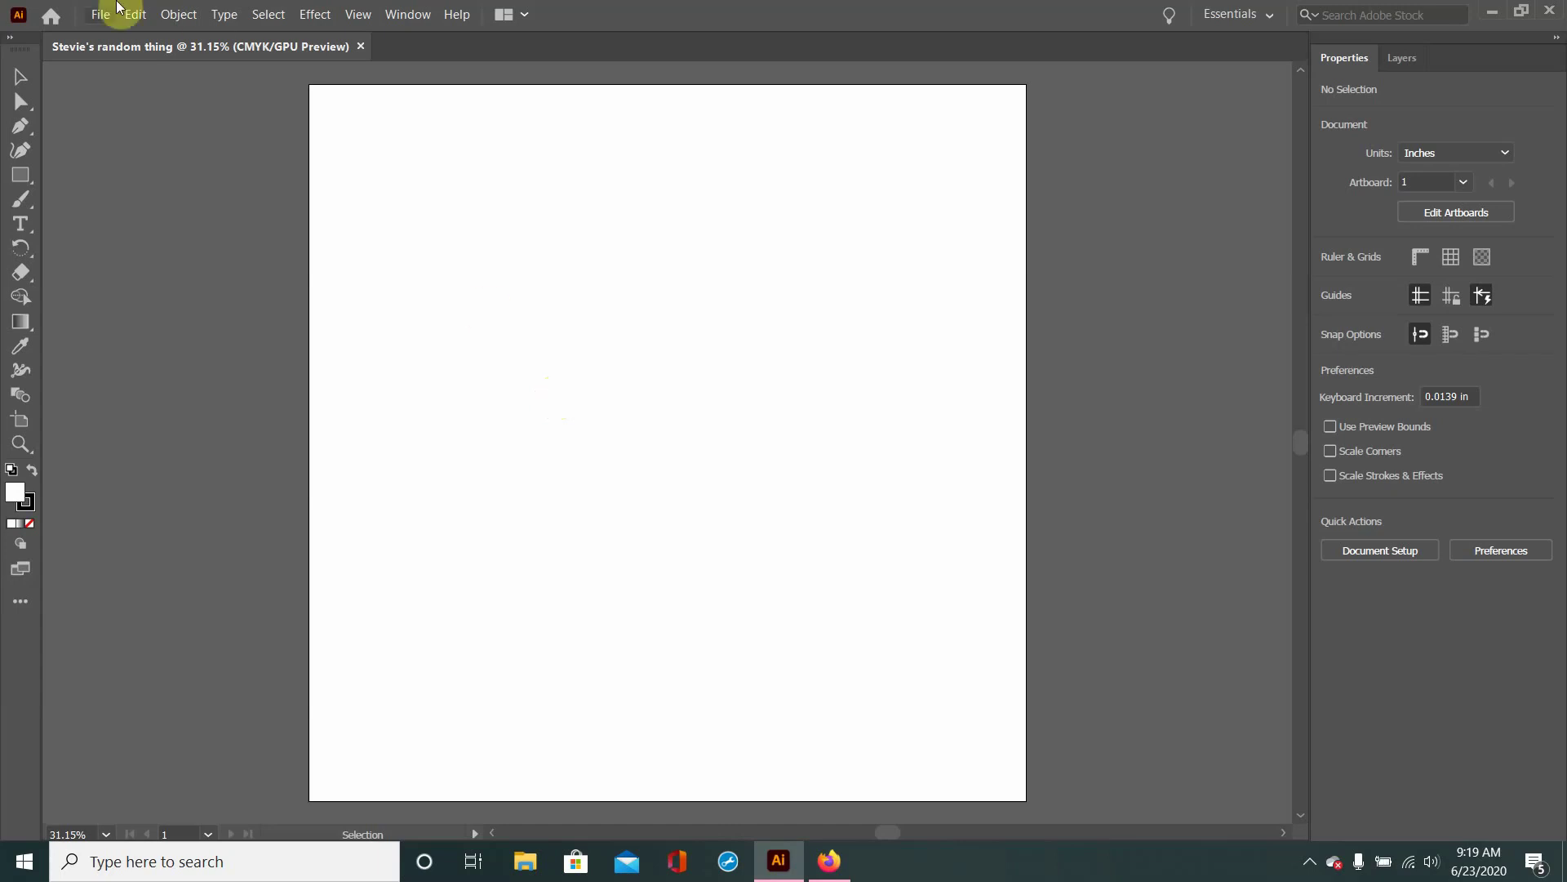
{"action": "left_click", "coordinate": [101, 13]}
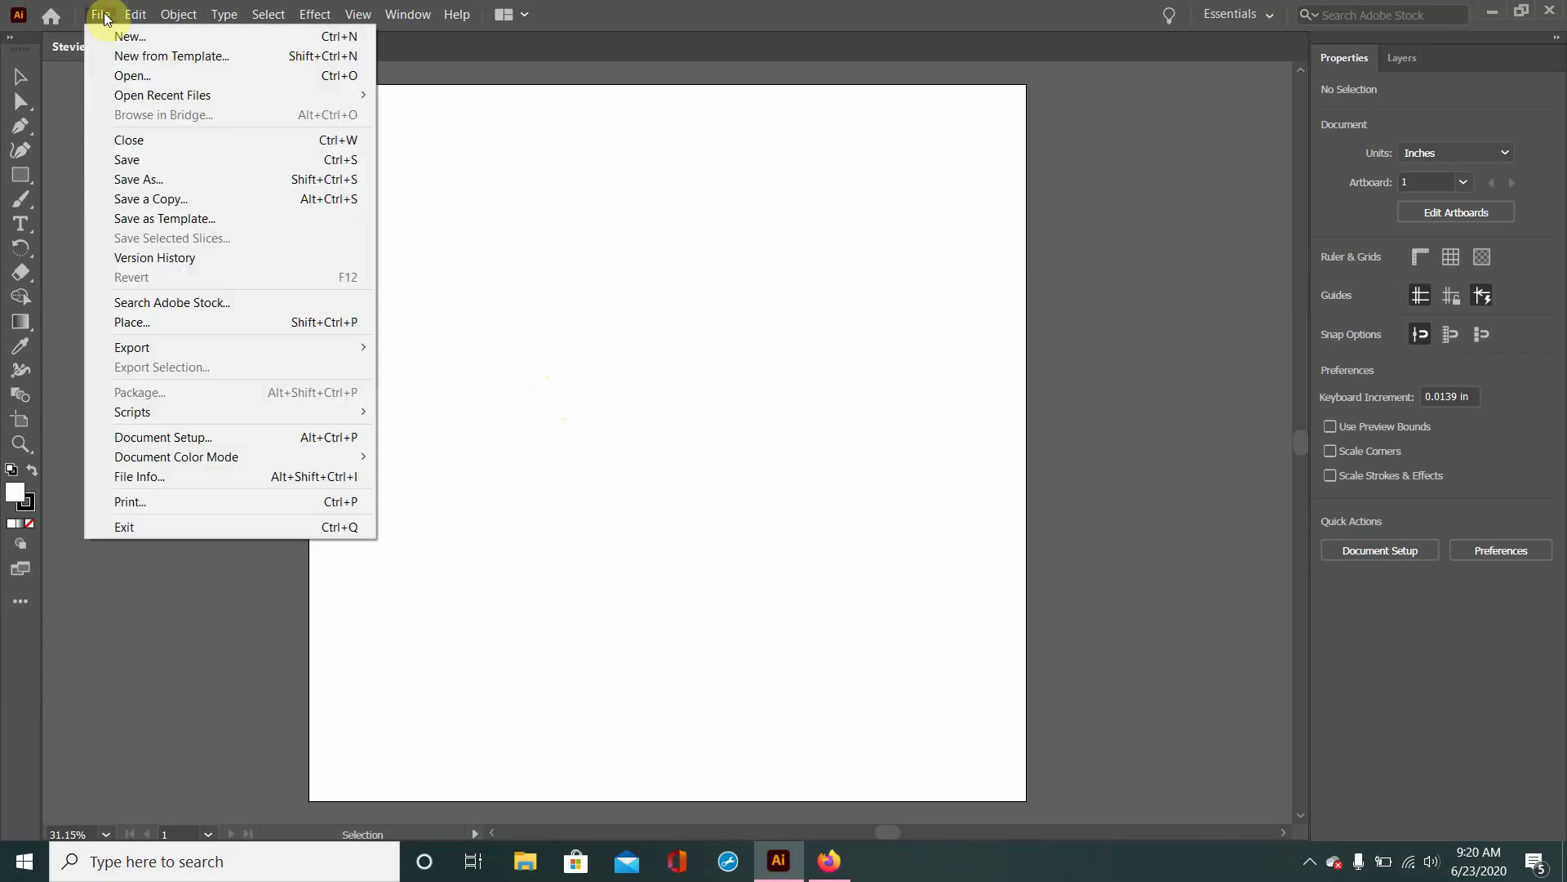
{"action": "left_click", "coordinate": [161, 78]}
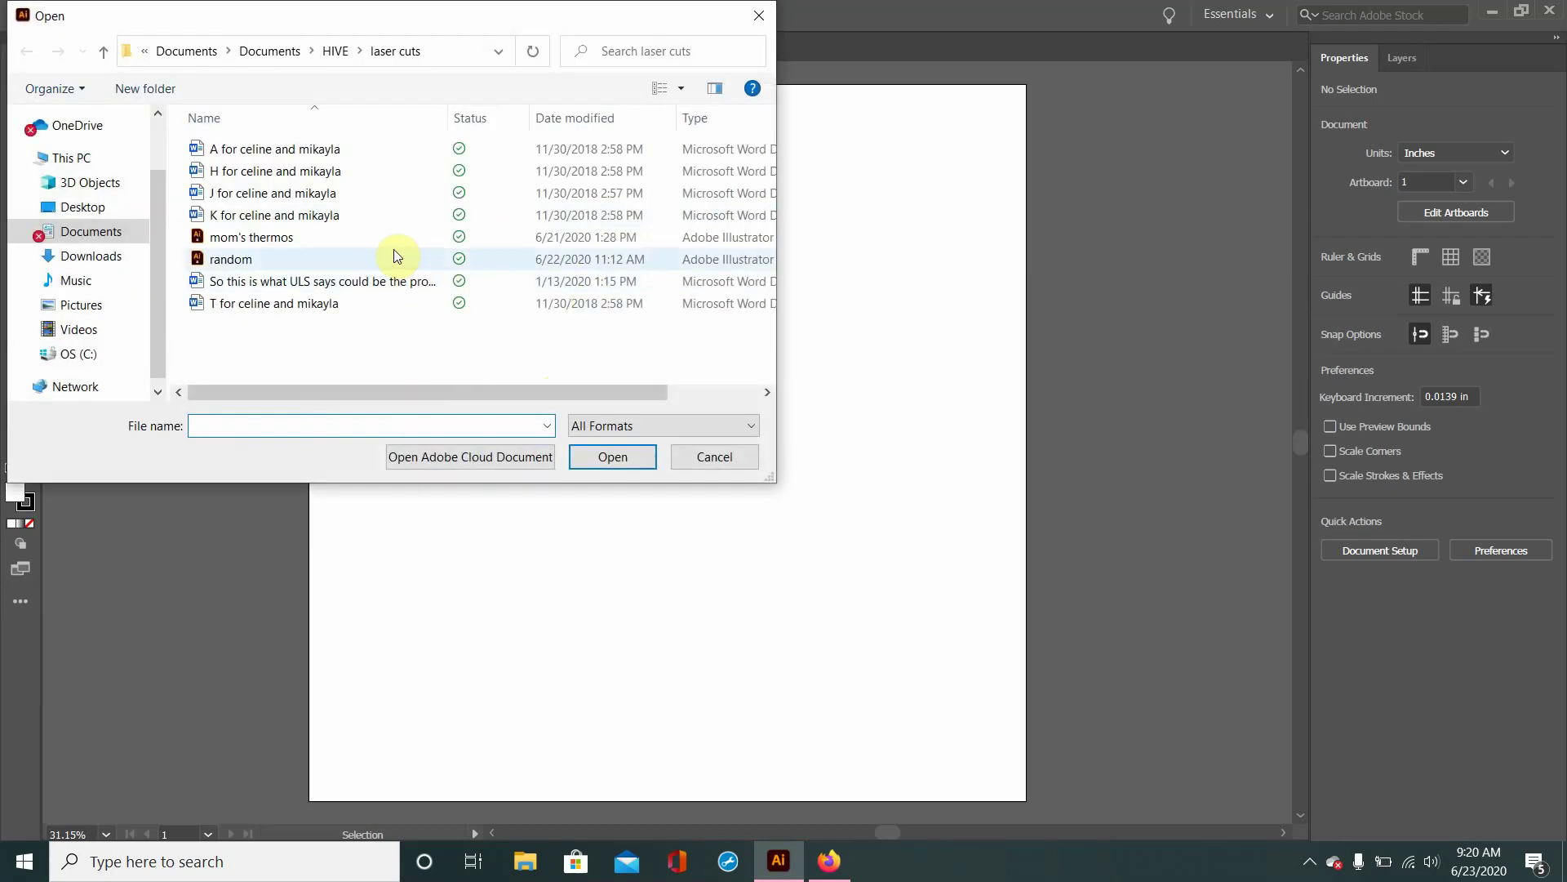
{"action": "double_click", "coordinate": [394, 258]}
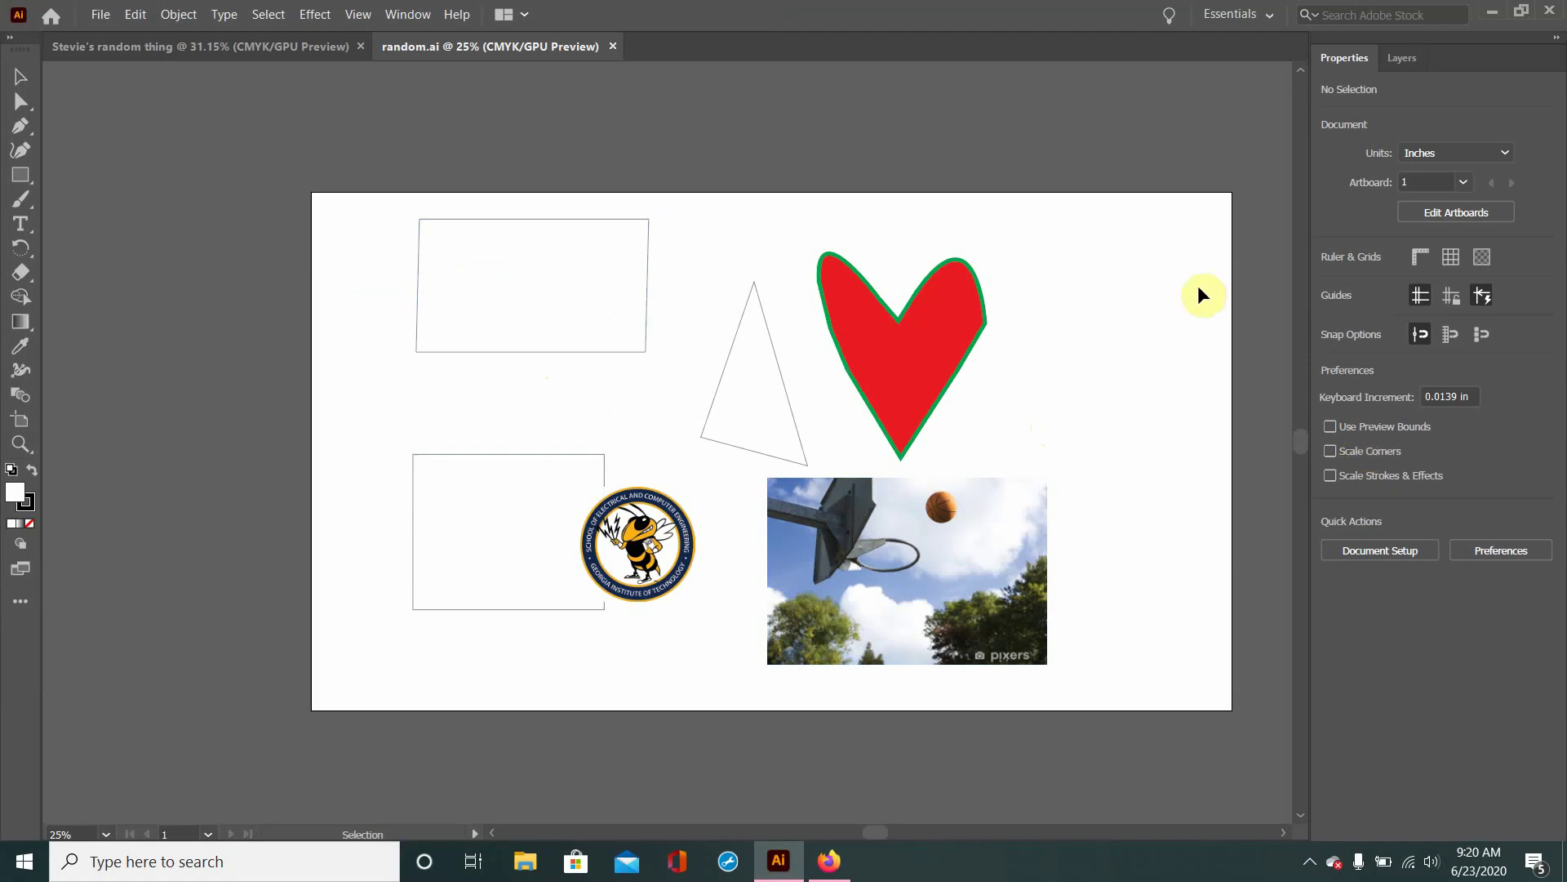
- Look through the list of available workspaces while keeping the Essentials workspace
{"action": "left_click", "coordinate": [1272, 17]}
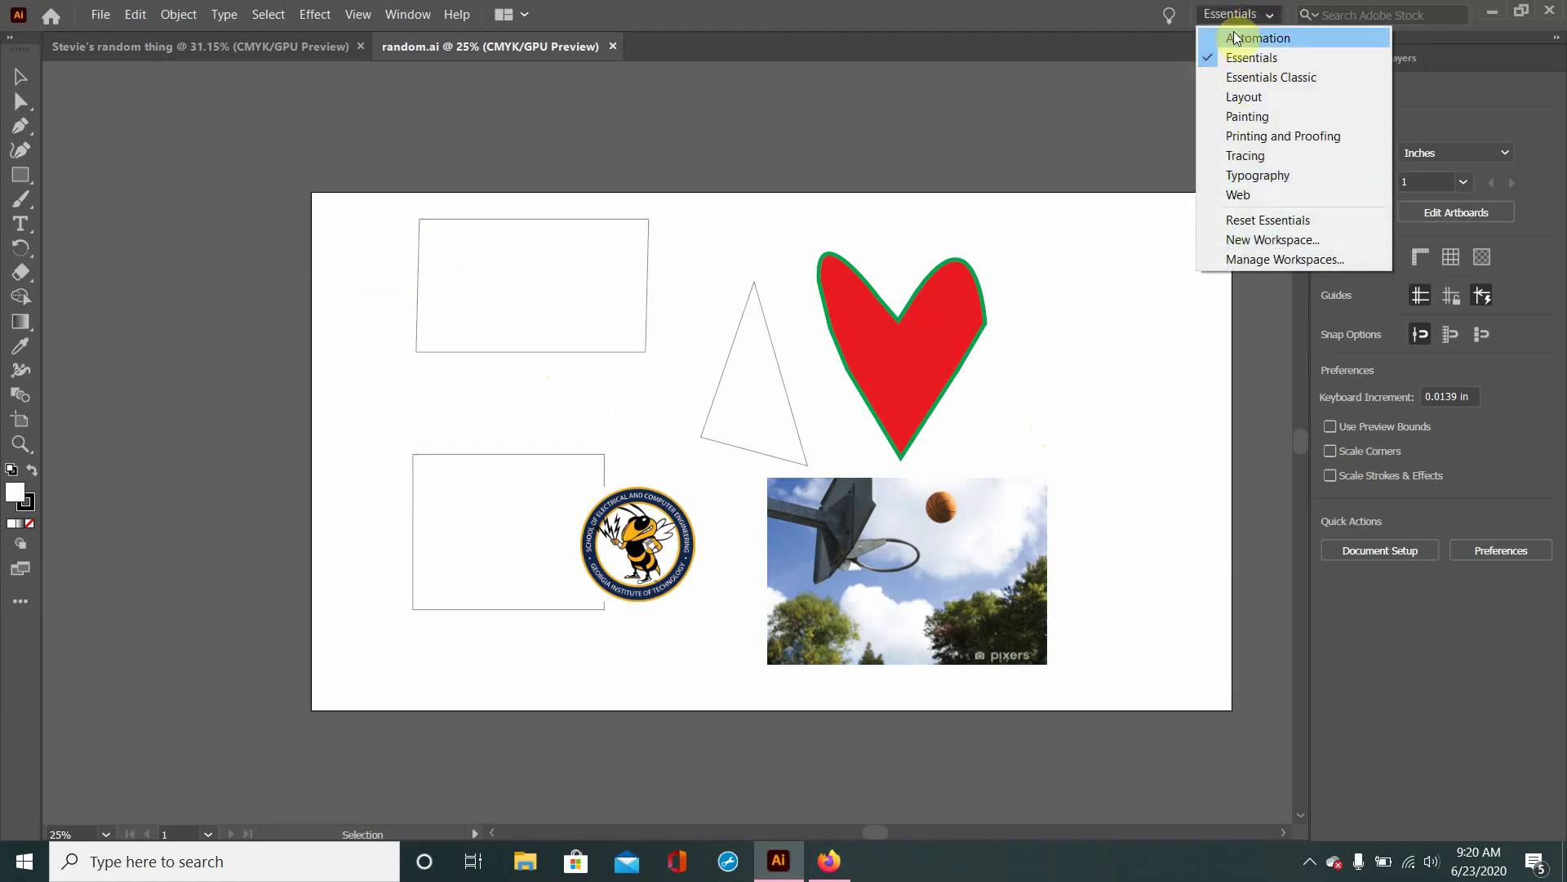
{"action": "left_click", "coordinate": [1099, 61]}
{"action": "left_click", "coordinate": [1232, 13]}
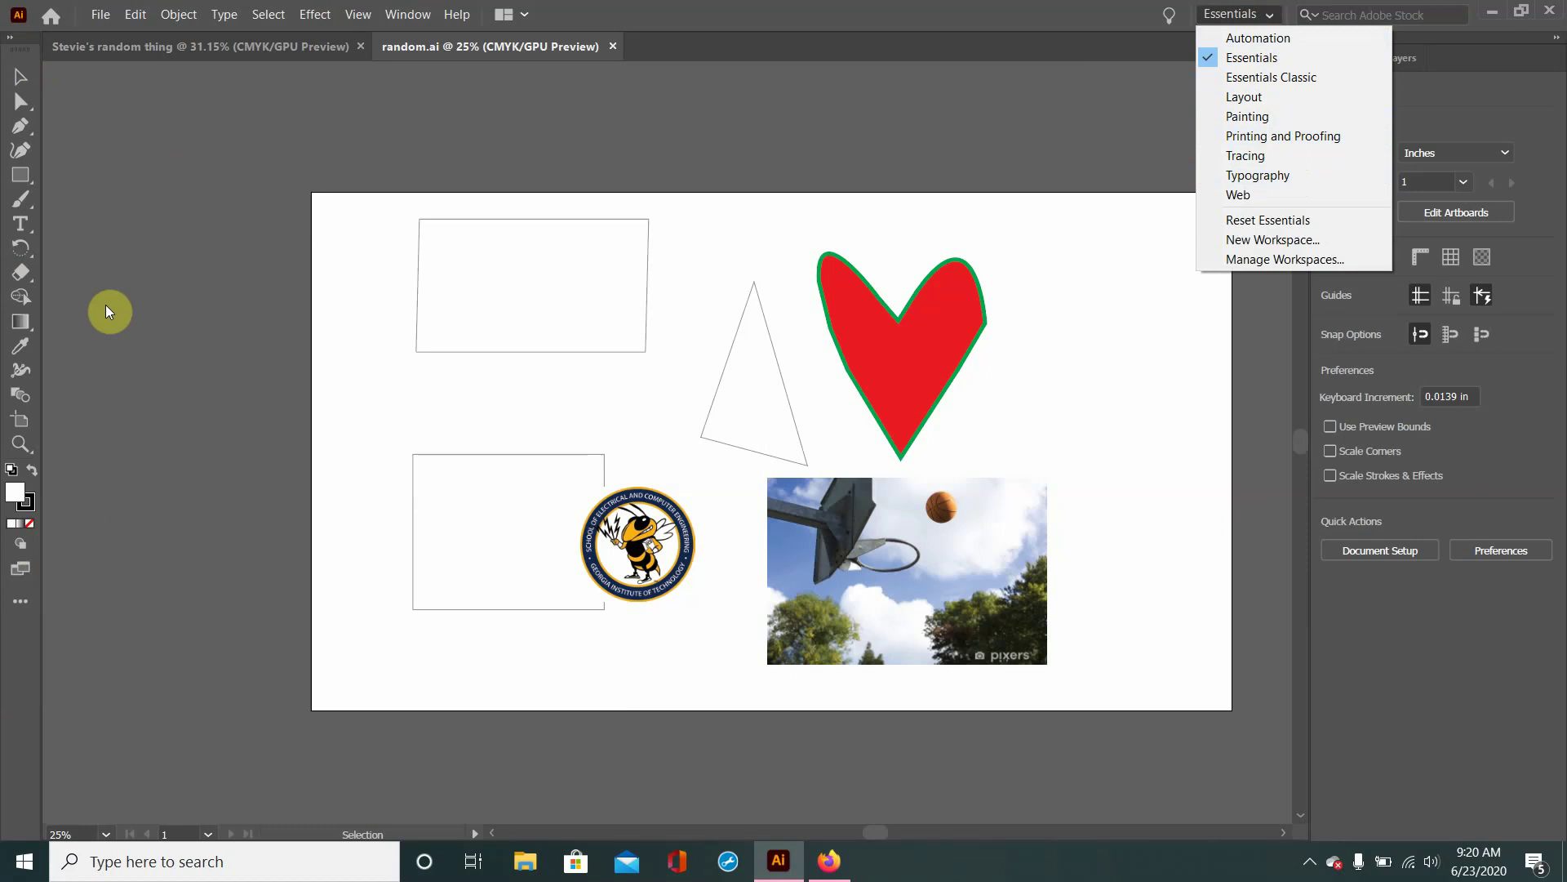
{"action": "left_click", "coordinate": [1285, 66]}
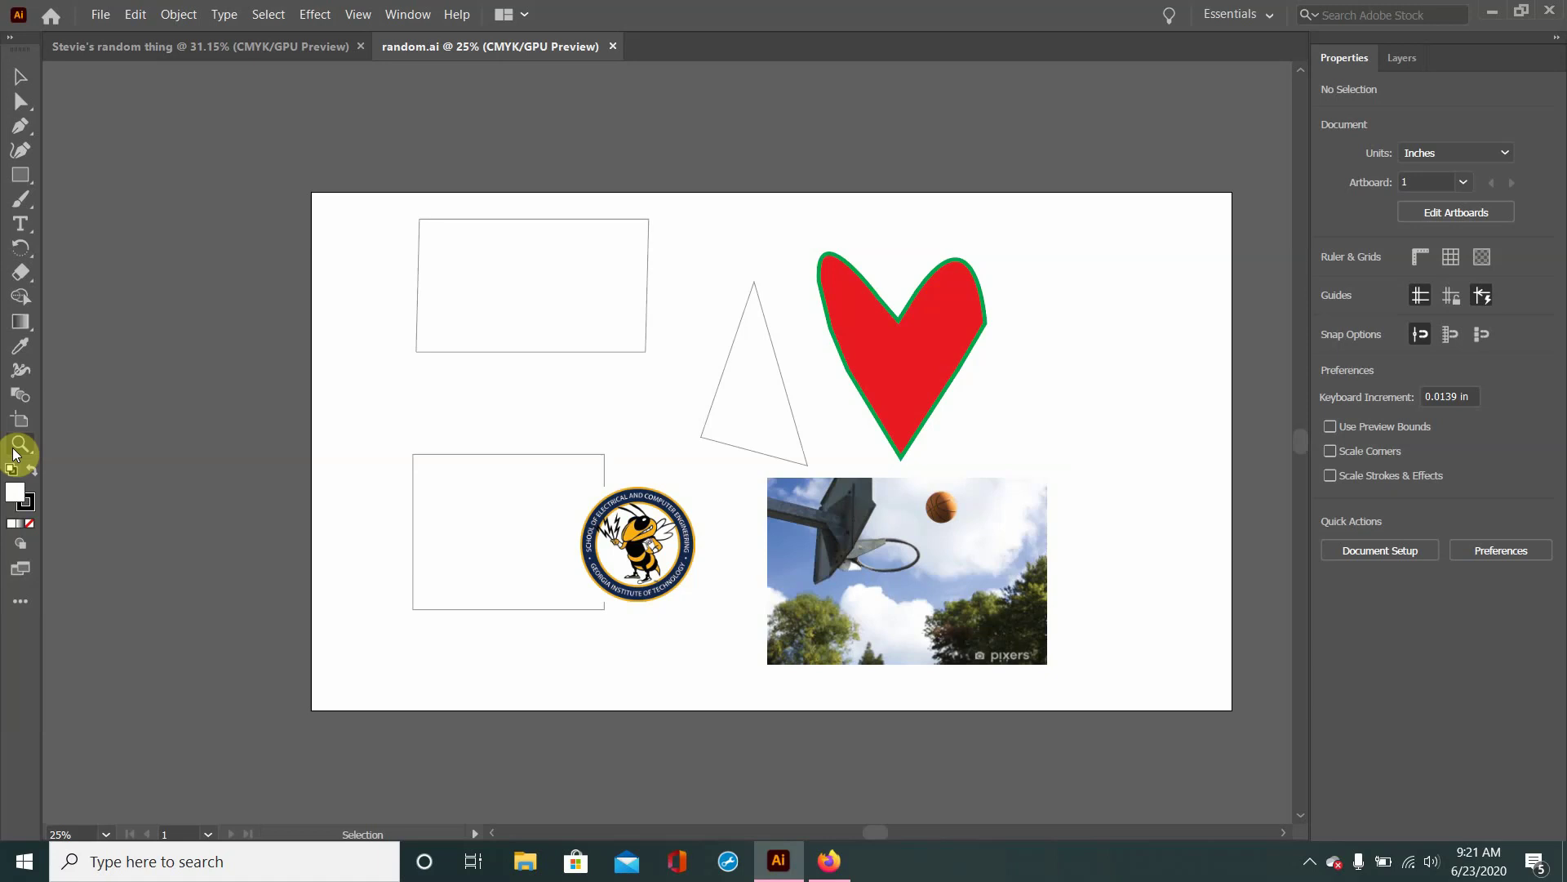
- Examine the red heart and the triangle at different magnifications using the Zoom tool
{"action": "left_click", "coordinate": [16, 451]}
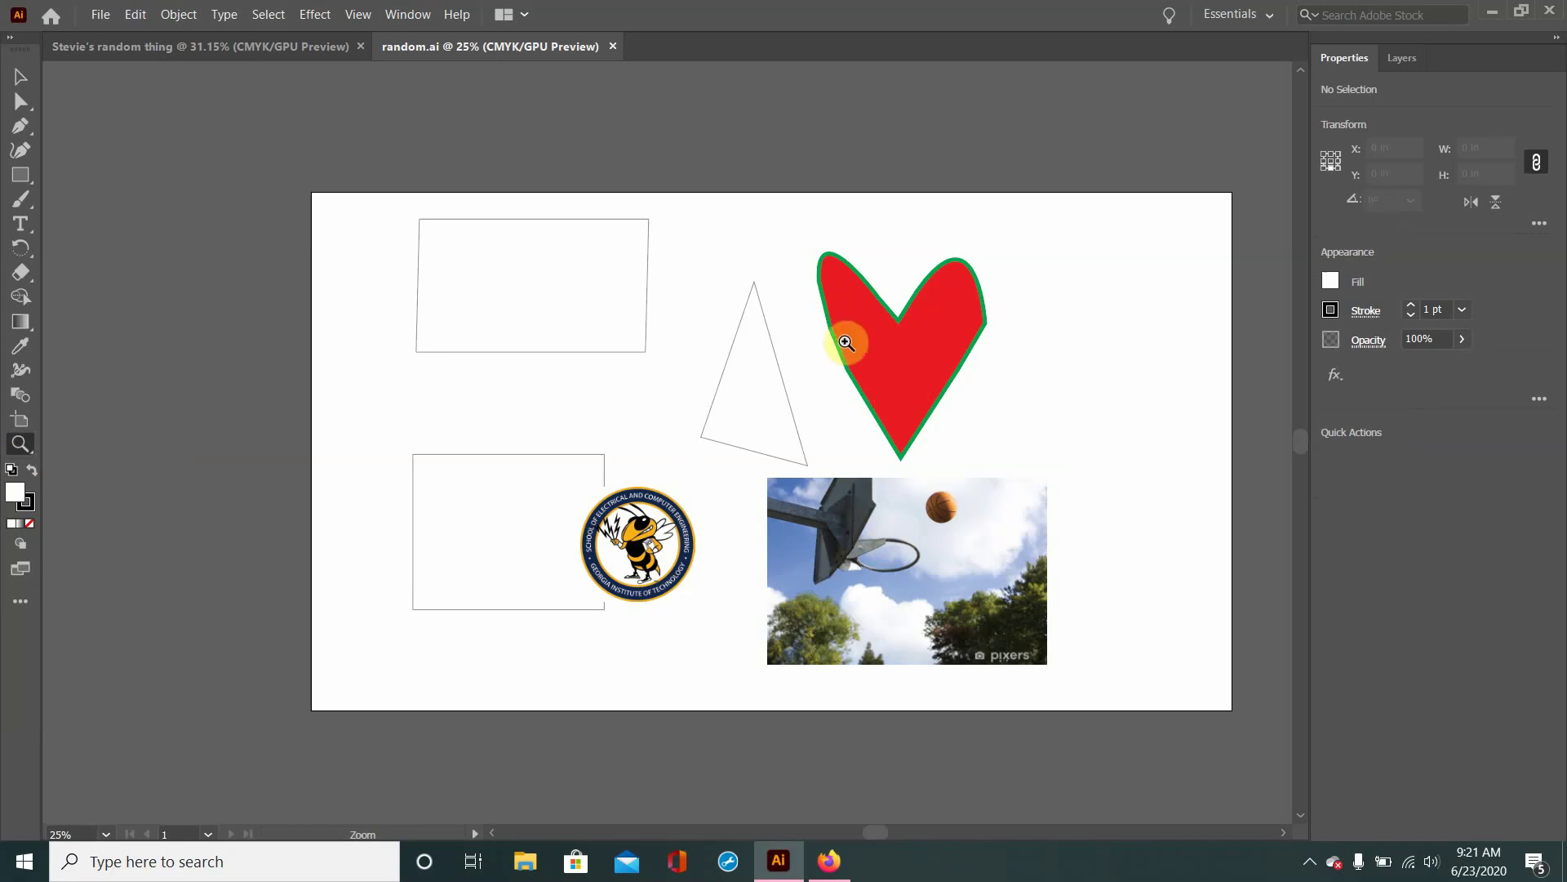
{"action": "left_click", "coordinate": [908, 372]}
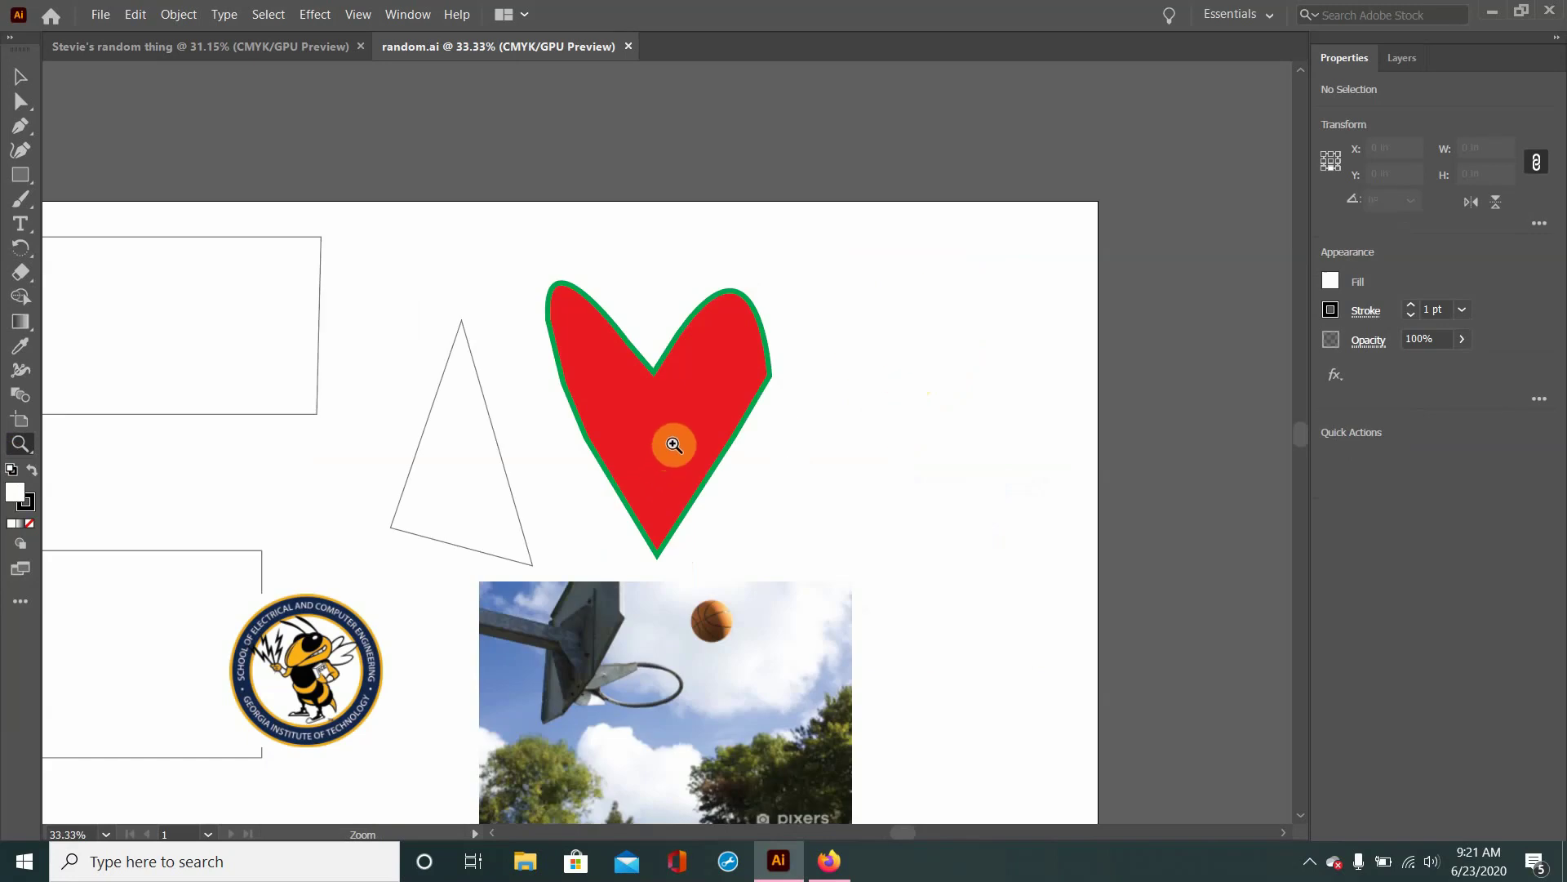
{"action": "left_click", "coordinate": [675, 445]}
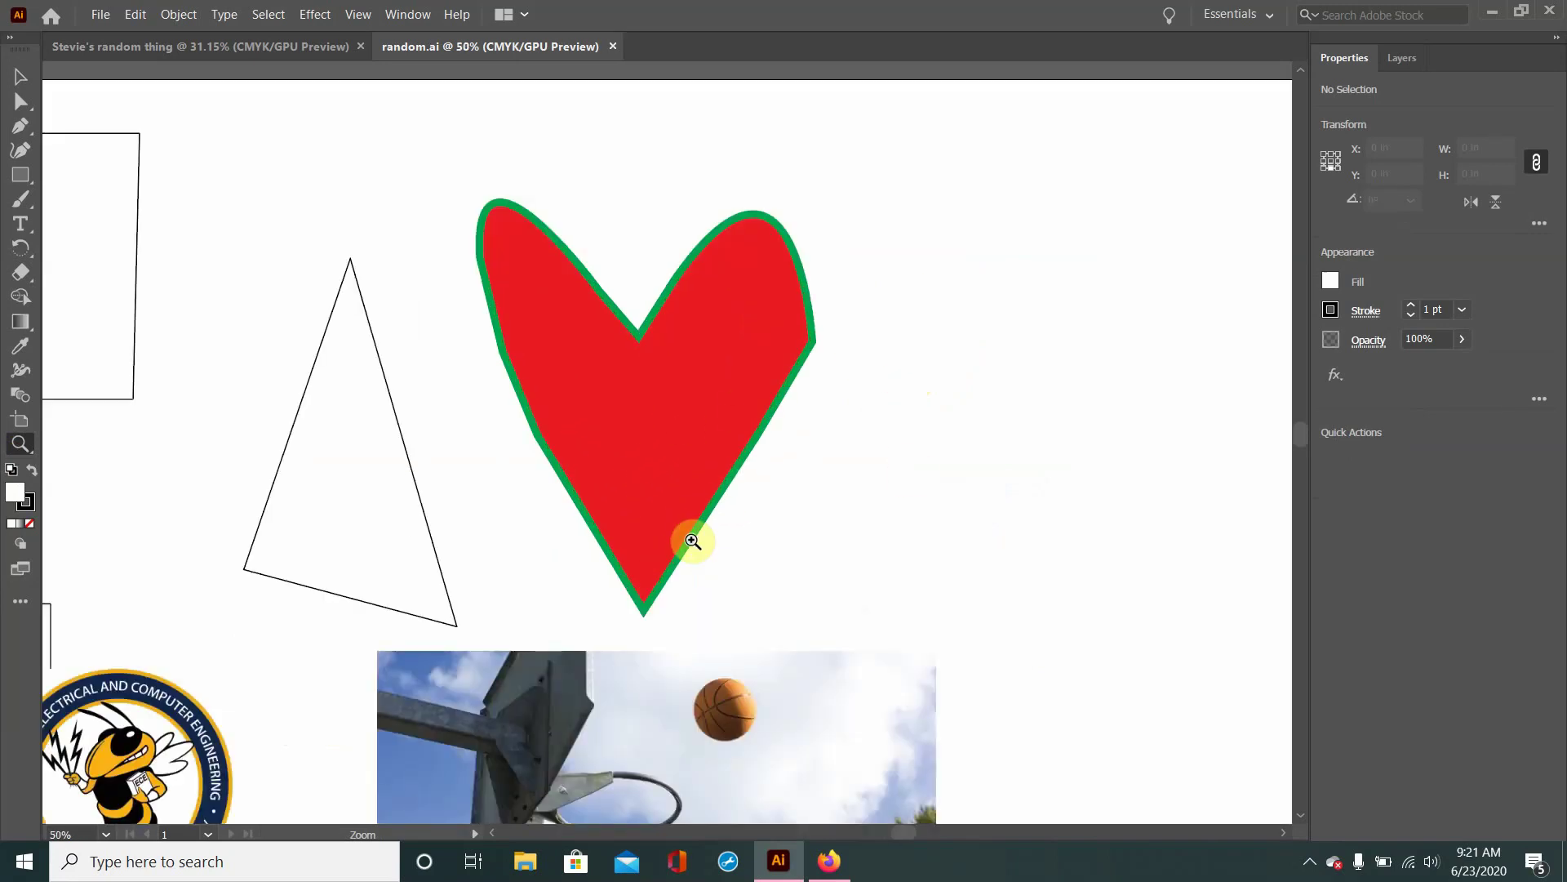
{"action": "scroll", "coordinate": [903, 550], "scroll_direction": "right", "scroll_amount": 1}
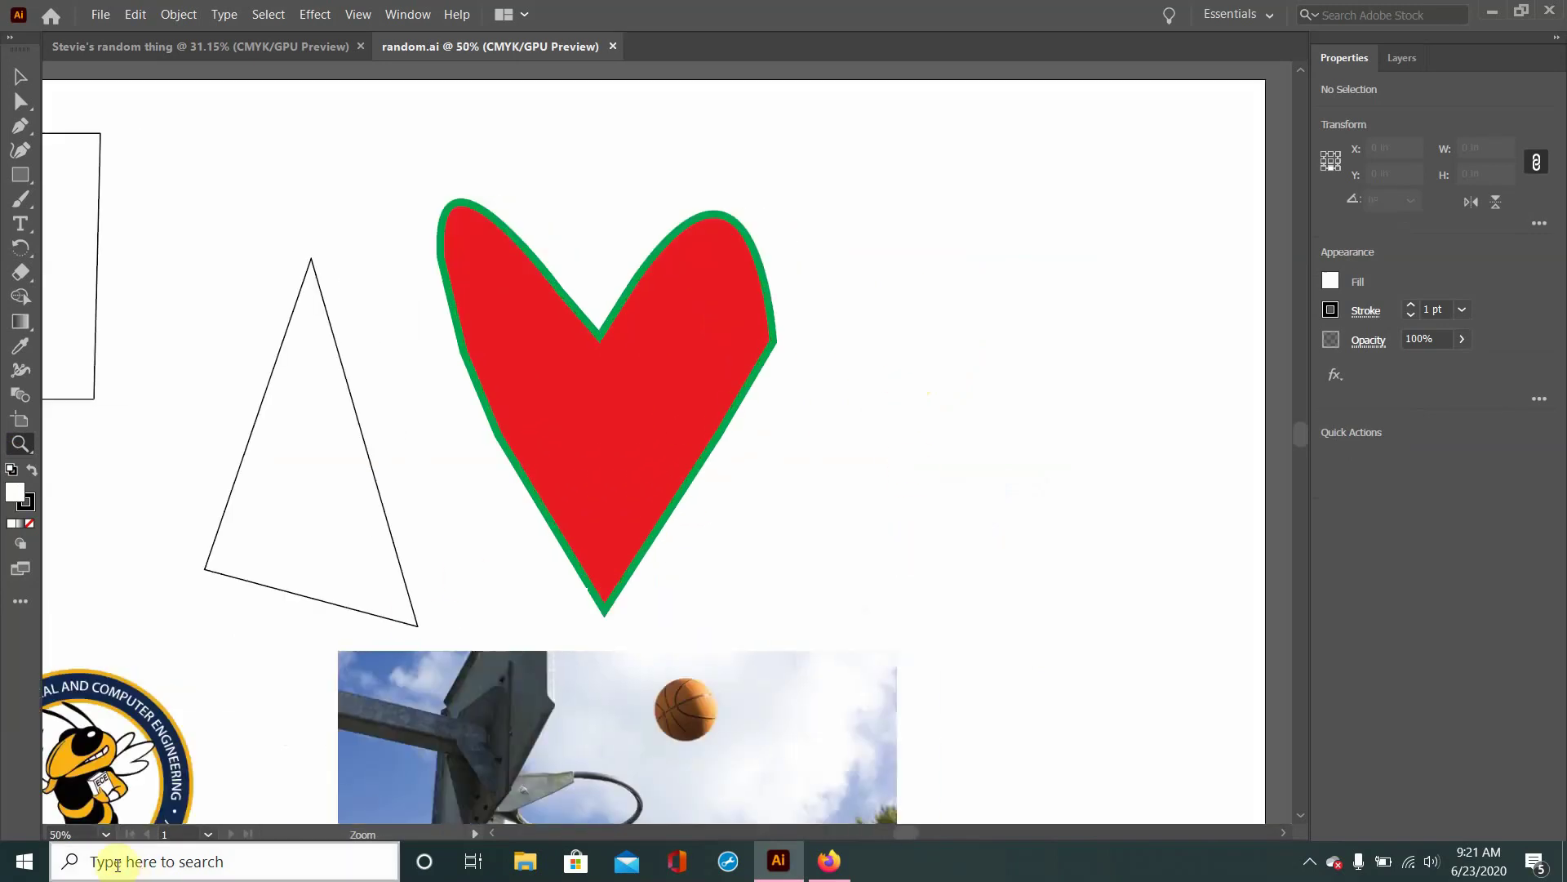
{"action": "left_click", "coordinate": [622, 424]}
{"action": "left_click_drag", "start_coordinate": [623, 426], "coordinate": [623, 426]}
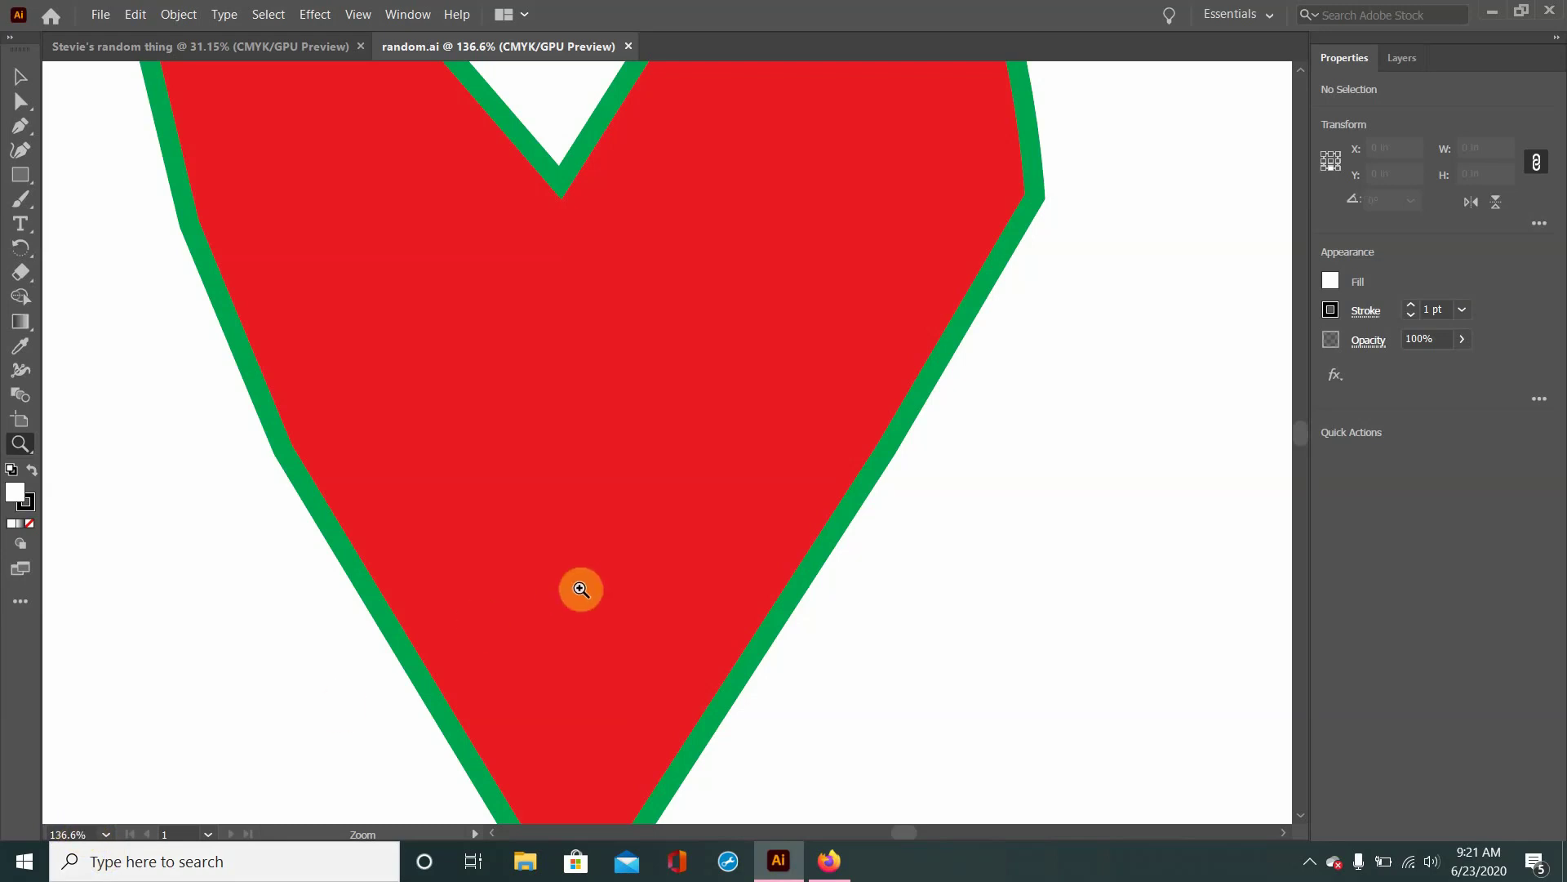
{"action": "left_click", "coordinate": [863, 459]}
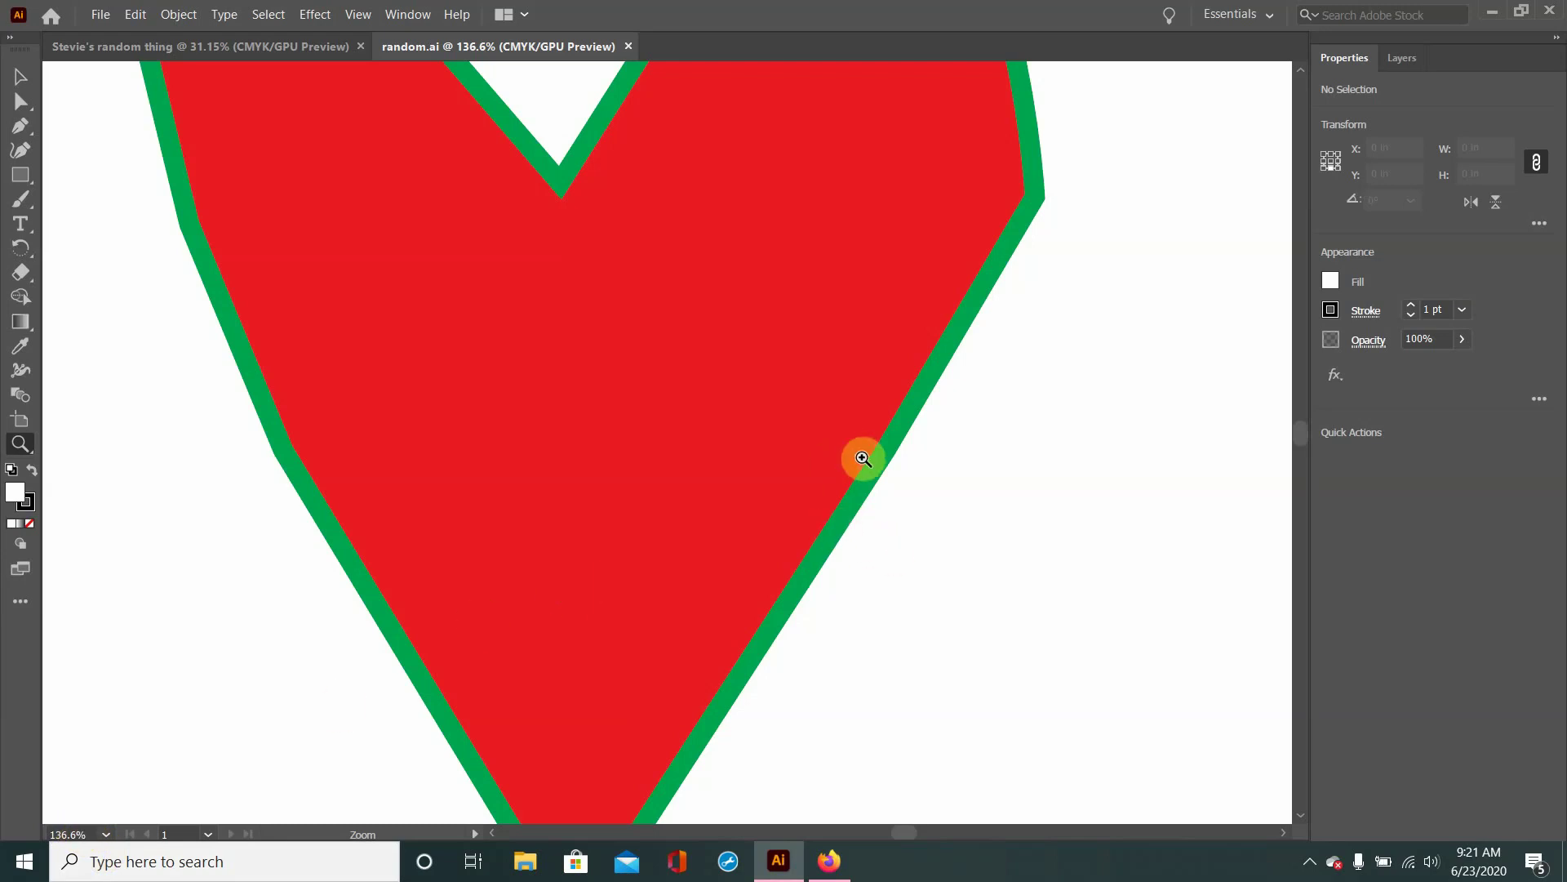
{"action": "left_click_drag", "start_coordinate": [863, 459], "coordinate": [535, 473]}
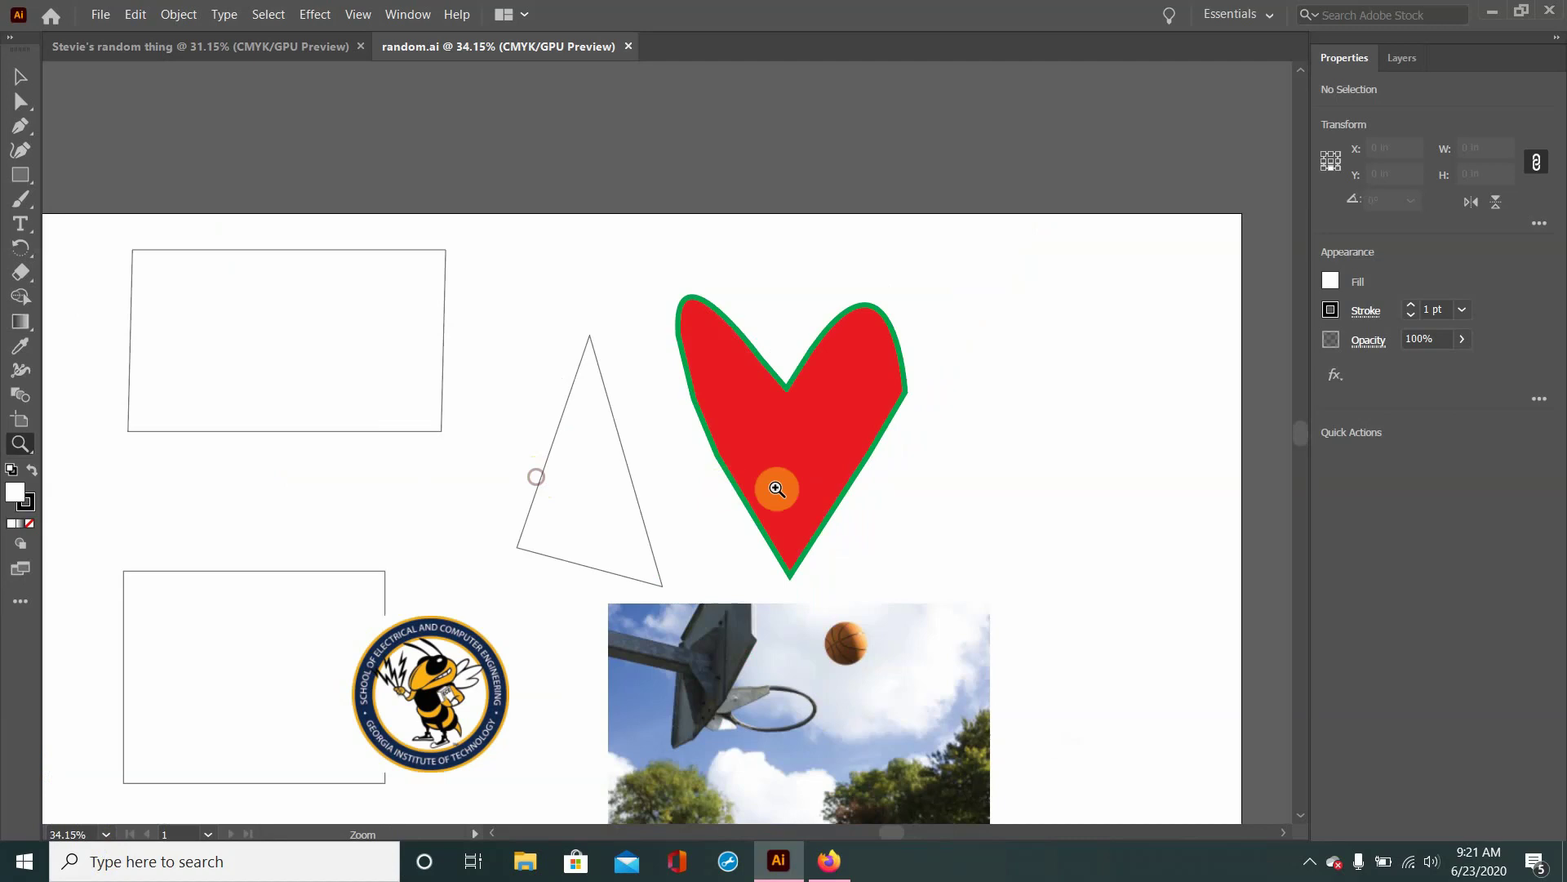
{"action": "left_click_drag", "start_coordinate": [774, 486], "coordinate": [1060, 506]}
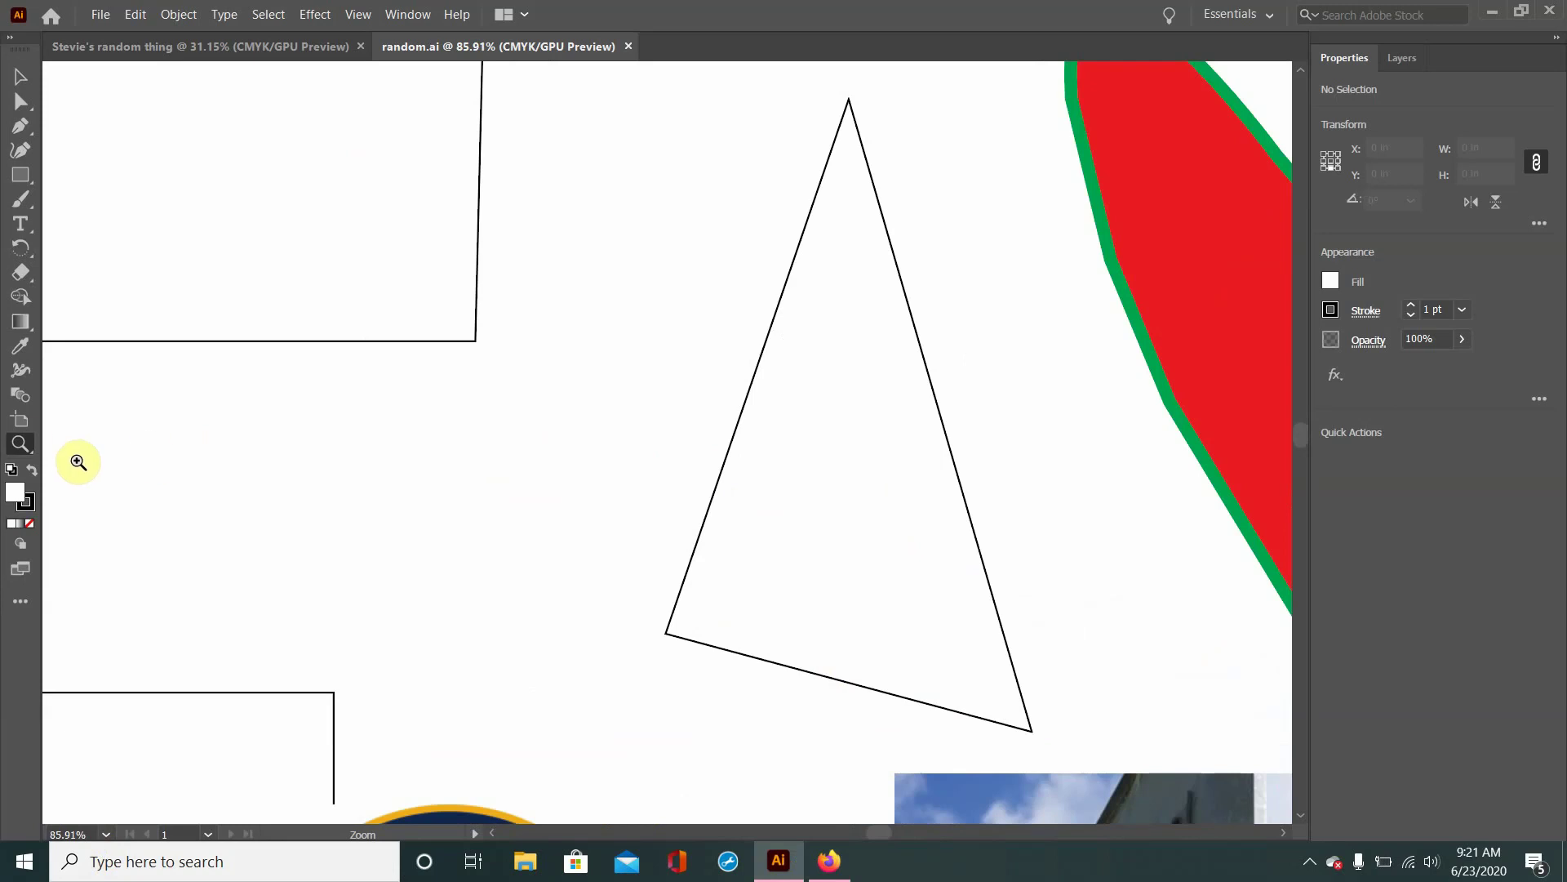
- Pan across the artwork with the Hand tool to view the basketball photo and the round bee logo
{"action": "left_click", "coordinate": [24, 449]}
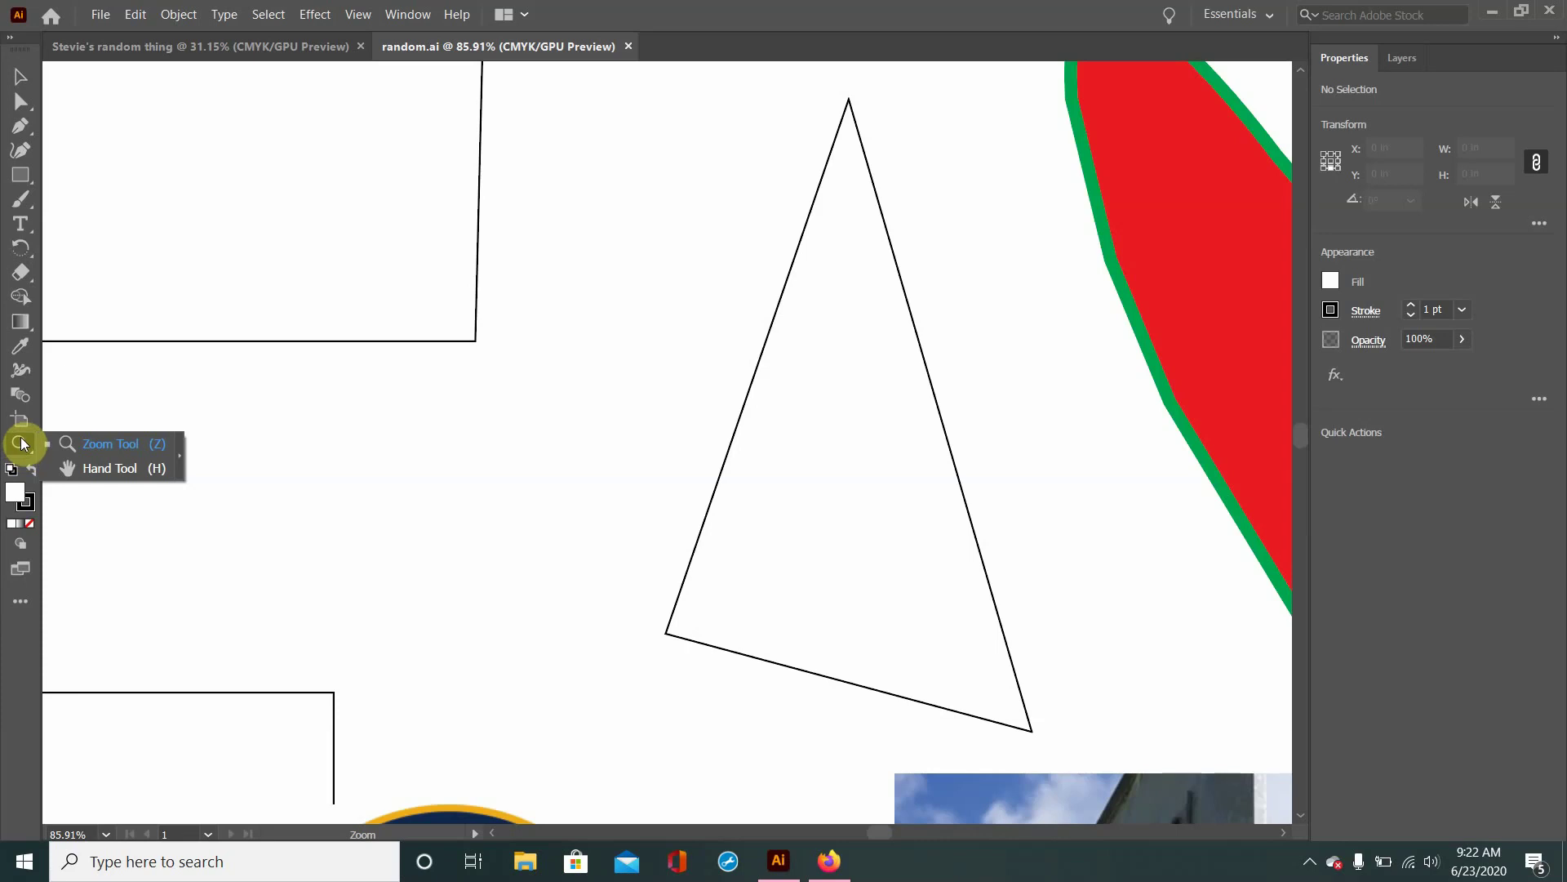
{"action": "left_click", "coordinate": [117, 467]}
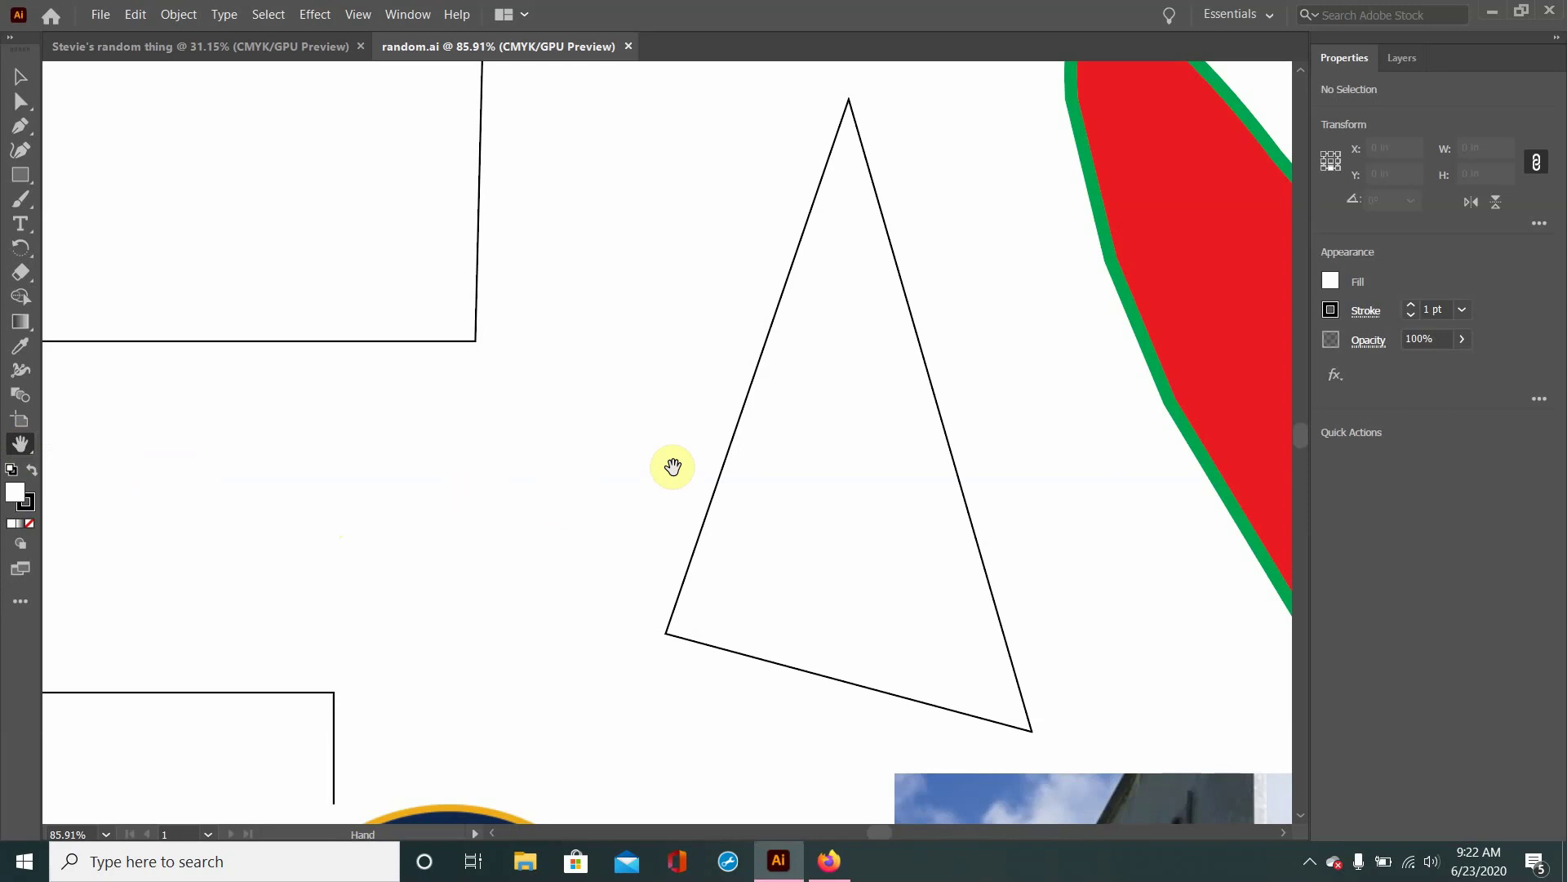
{"action": "mouse_move", "coordinate": [571, 392]}
{"action": "left_mouse_down"}
{"action": "mouse_move", "coordinate": [728, 620]}
{"action": "mouse_move", "coordinate": [747, 684]}
{"action": "mouse_move", "coordinate": [486, 525]}
{"action": "left_mouse_up"}
{"action": "mouse_move", "coordinate": [769, 547]}
{"action": "left_mouse_down"}
{"action": "mouse_move", "coordinate": [752, 542]}
{"action": "mouse_move", "coordinate": [742, 493]}
{"action": "mouse_move", "coordinate": [639, 408]}
{"action": "mouse_move", "coordinate": [544, 234]}
{"action": "left_mouse_up"}
{"action": "left_click_drag", "start_coordinate": [637, 654], "coordinate": [914, 451]}
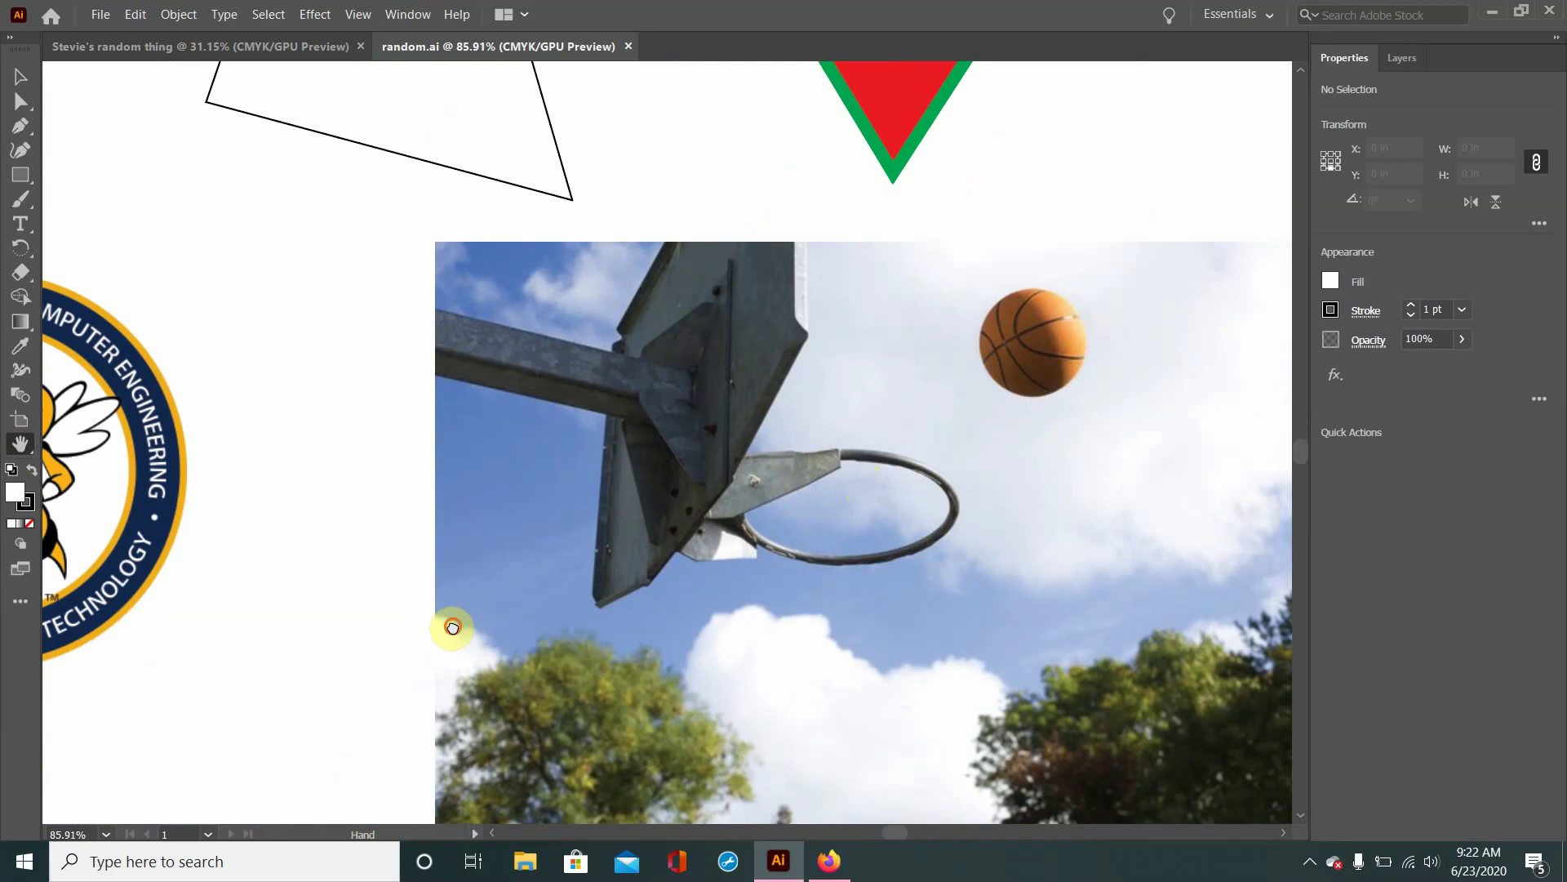
- Pan with the Hand tool between the bee logo, the triangle, the red heart and the artboard's upper edge
{"action": "mouse_move", "coordinate": [451, 627]}
{"action": "left_mouse_down"}
{"action": "mouse_move", "coordinate": [867, 424]}
{"action": "mouse_move", "coordinate": [549, 578]}
{"action": "mouse_move", "coordinate": [784, 347]}
{"action": "mouse_move", "coordinate": [686, 633]}
{"action": "left_mouse_up"}
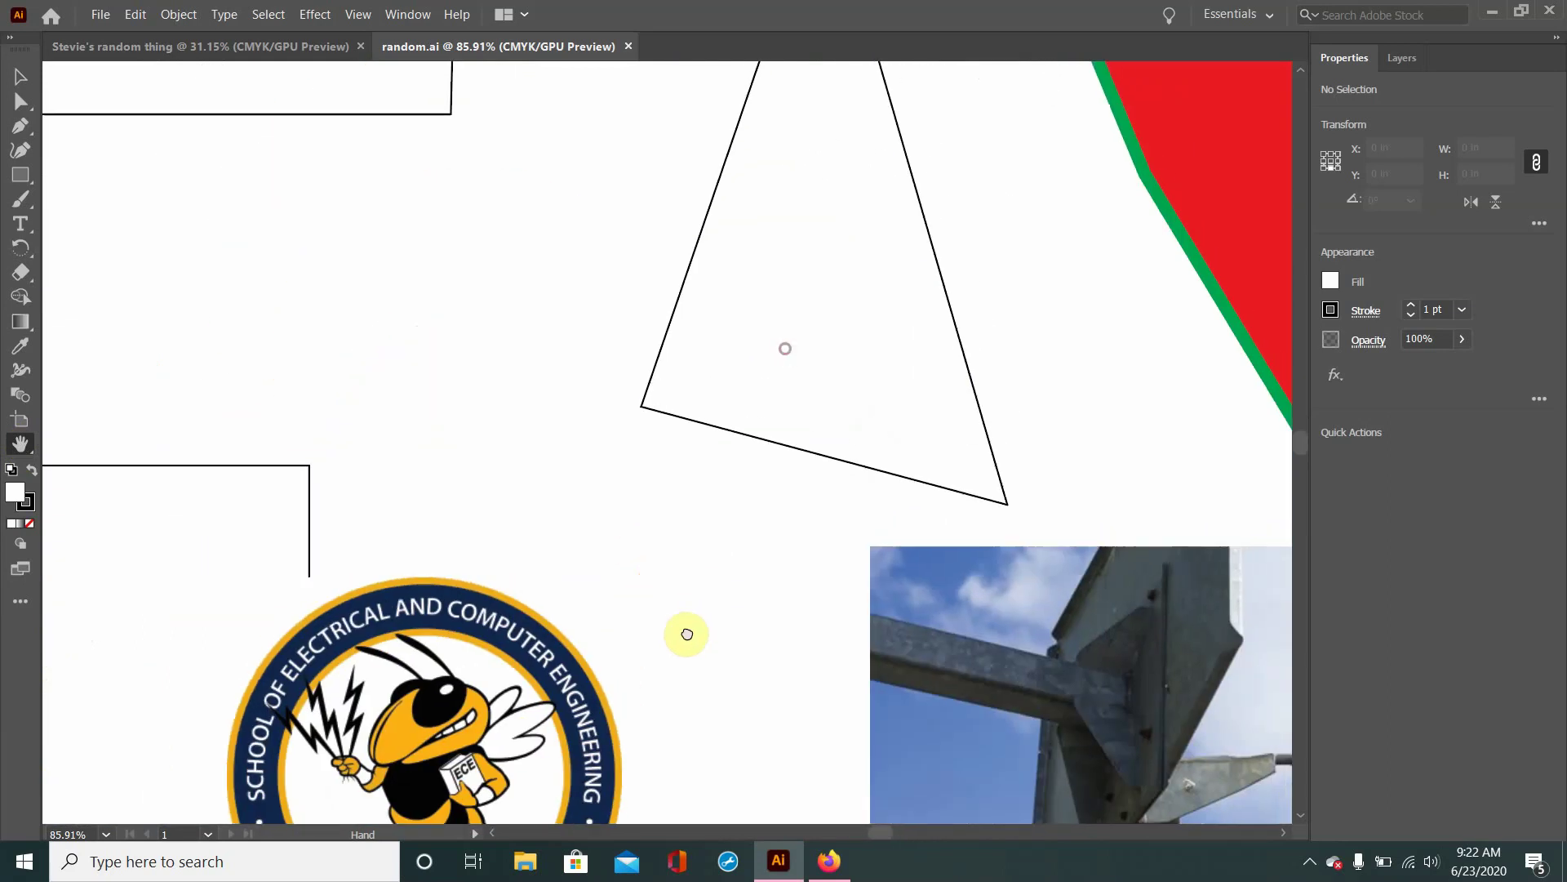
{"action": "mouse_move", "coordinate": [742, 403]}
{"action": "left_mouse_down"}
{"action": "mouse_move", "coordinate": [717, 546]}
{"action": "mouse_move", "coordinate": [647, 633]}
{"action": "left_mouse_up"}
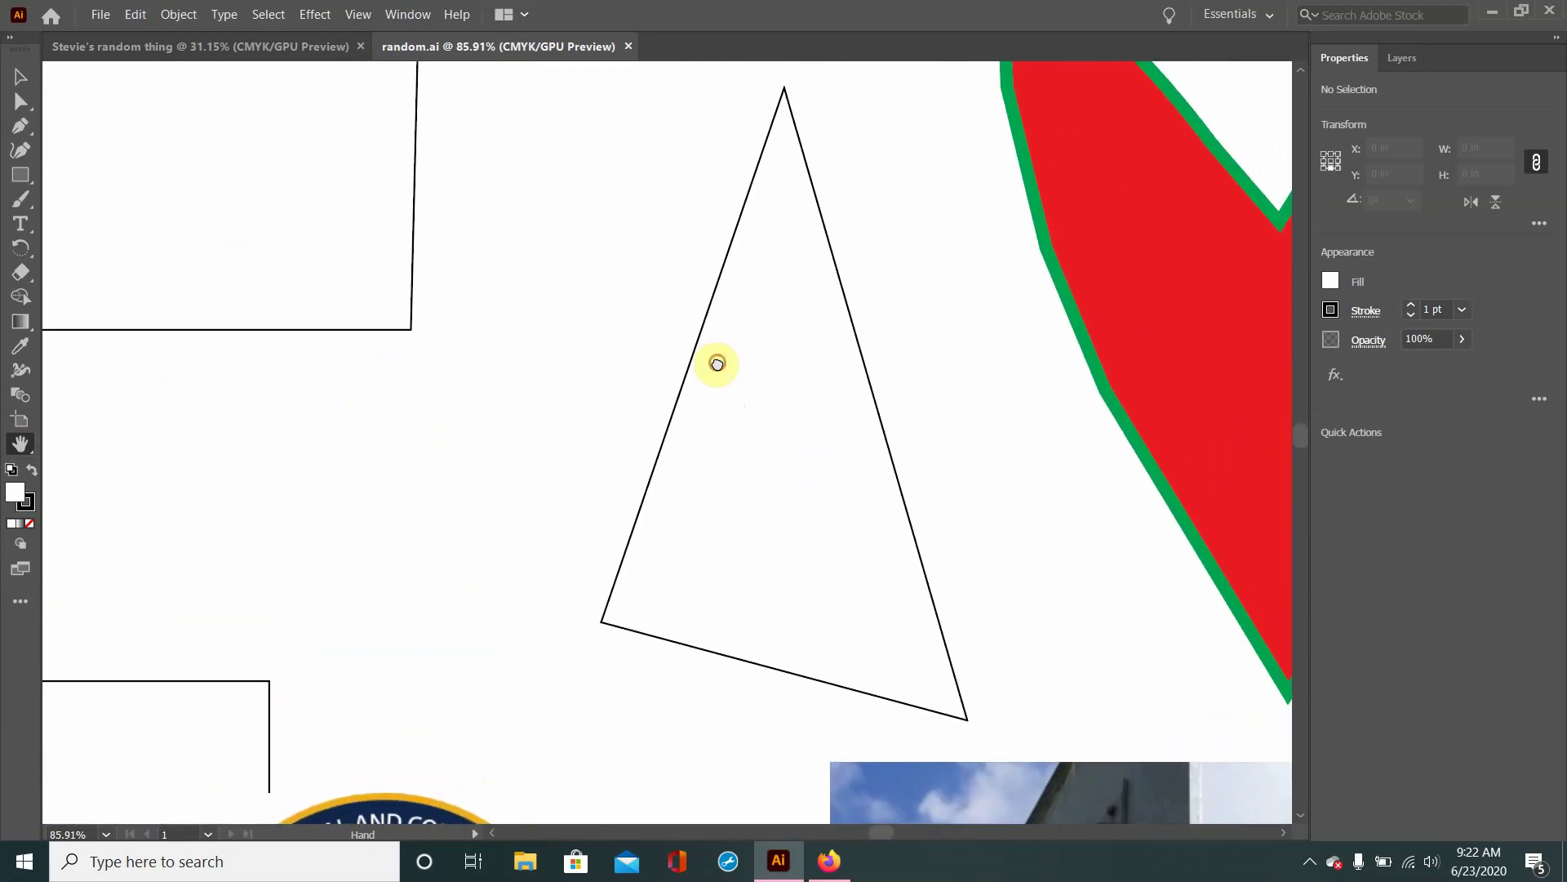
{"action": "left_click_drag", "start_coordinate": [718, 360], "coordinate": [654, 534]}
{"action": "left_click_drag", "start_coordinate": [938, 351], "coordinate": [903, 403]}
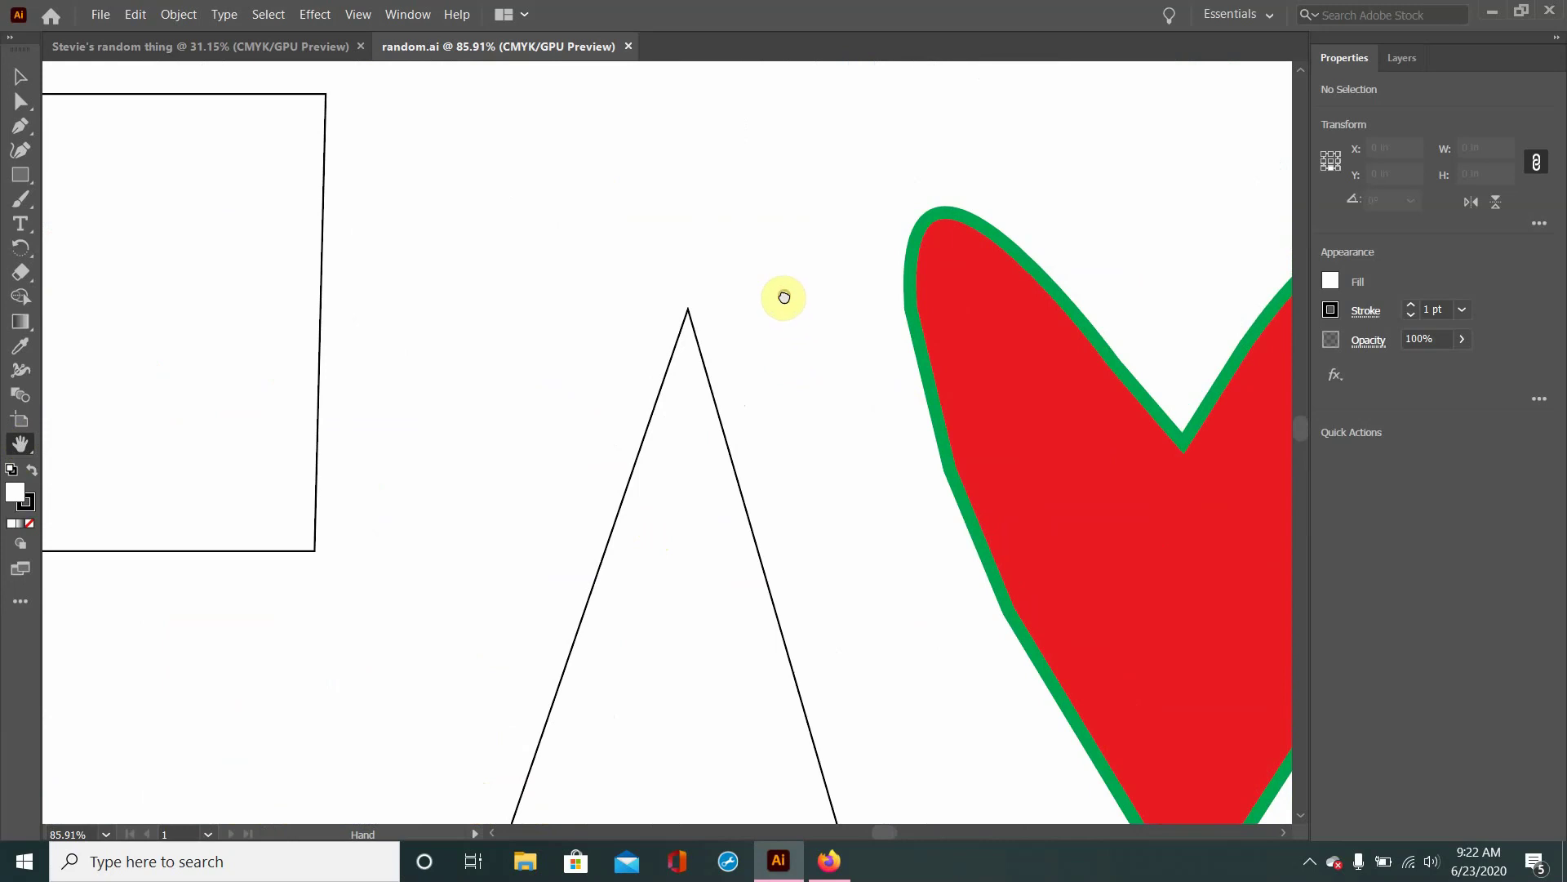
{"action": "left_click_drag", "start_coordinate": [784, 298], "coordinate": [772, 710]}
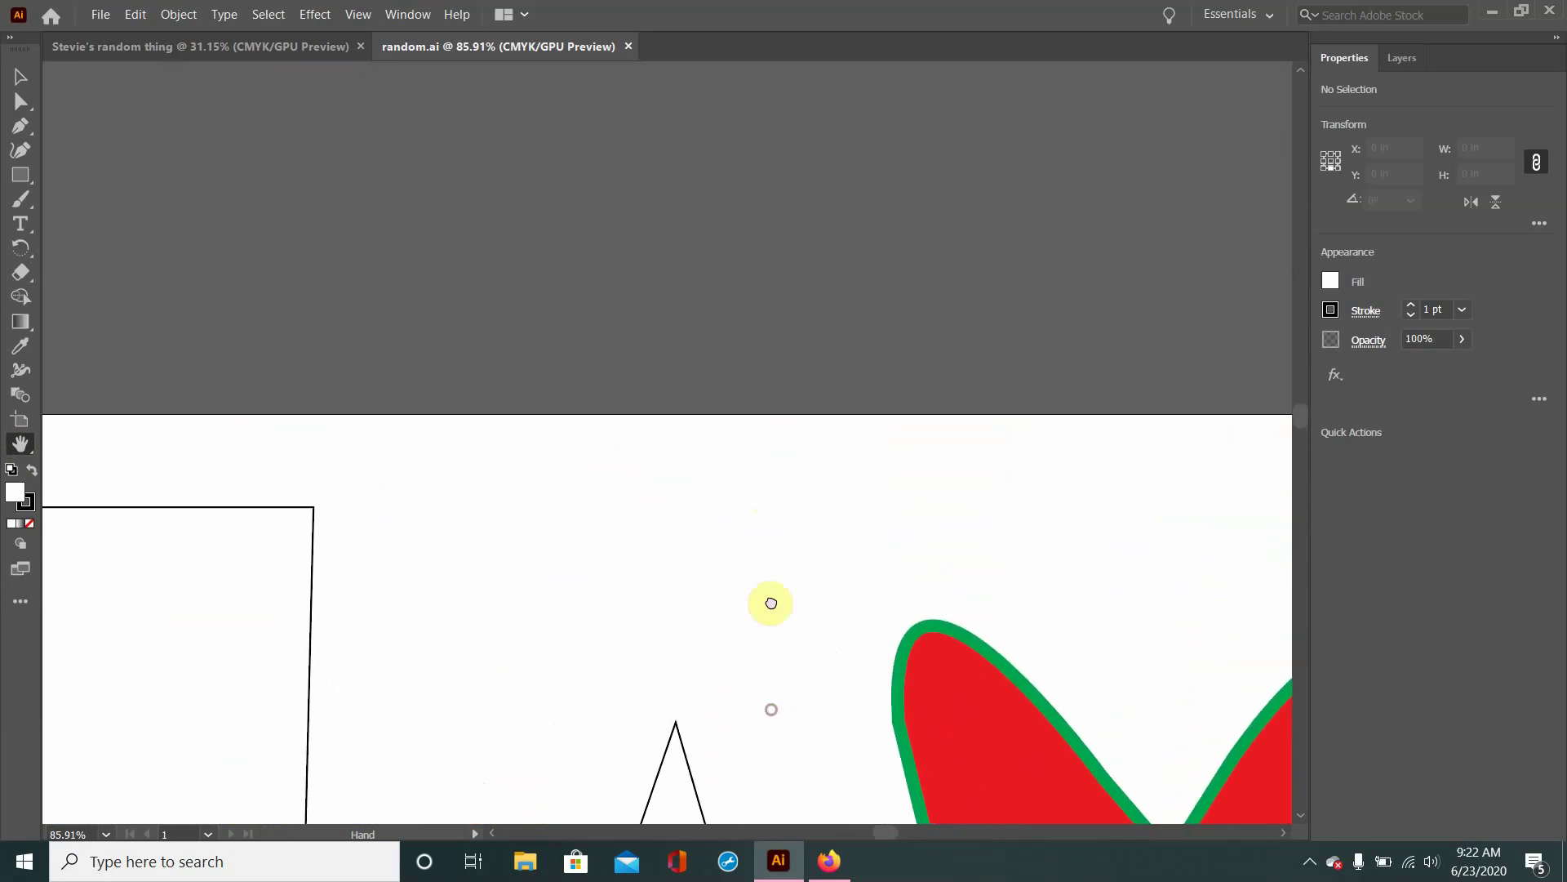
{"action": "left_click_drag", "start_coordinate": [771, 603], "coordinate": [797, 221]}
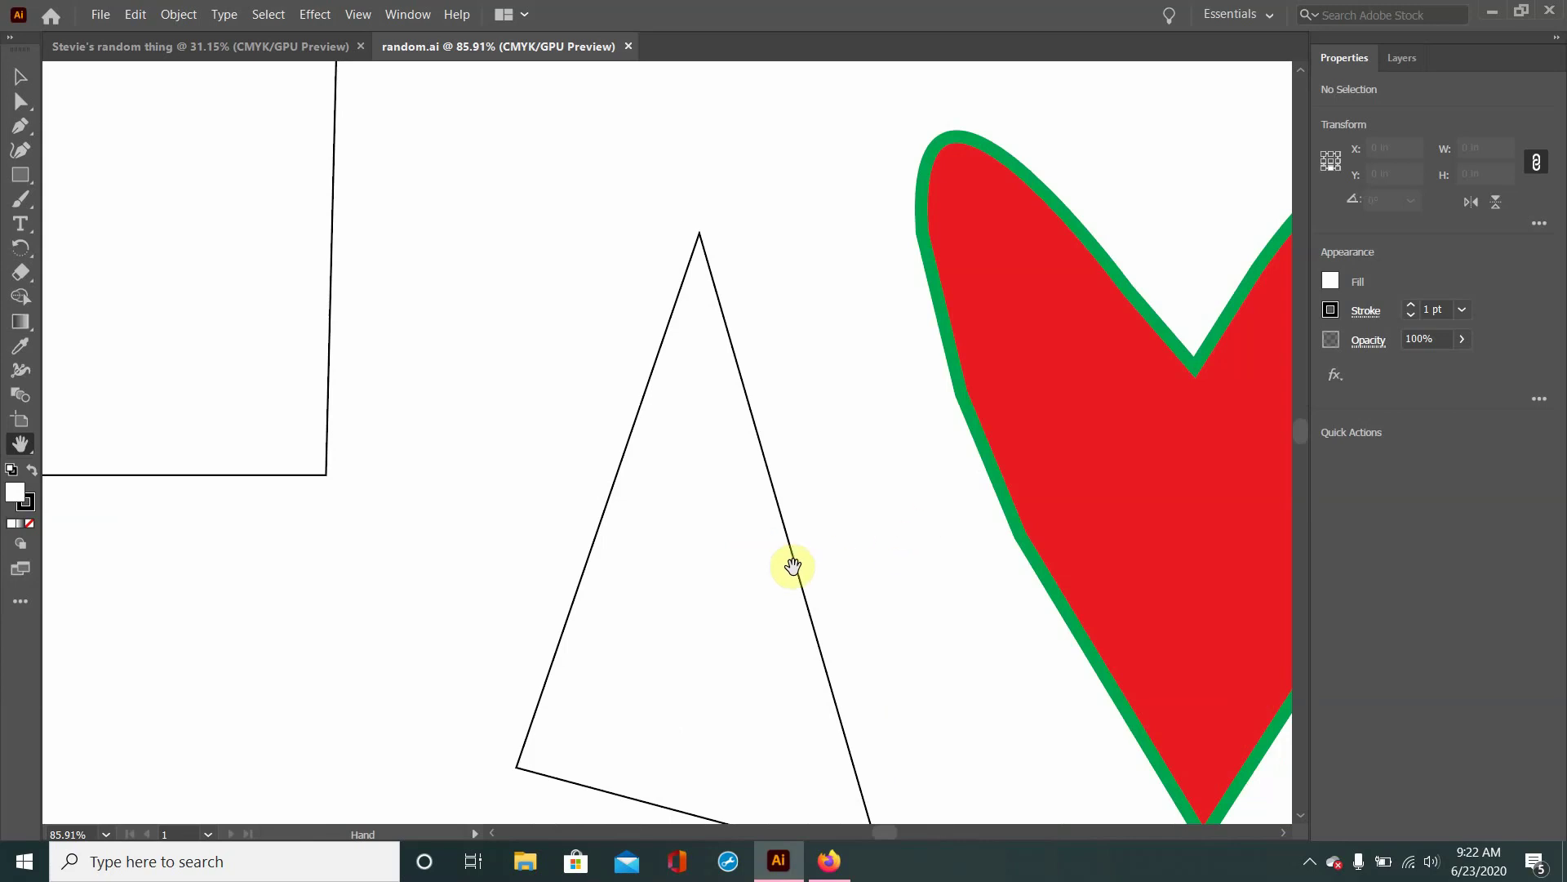
{"action": "mouse_move", "coordinate": [793, 565]}
{"action": "left_mouse_down"}
{"action": "mouse_move", "coordinate": [1127, 405]}
{"action": "mouse_move", "coordinate": [683, 588]}
{"action": "mouse_move", "coordinate": [768, 595]}
{"action": "mouse_move", "coordinate": [800, 391]}
{"action": "left_mouse_up"}
{"action": "mouse_move", "coordinate": [664, 637]}
{"action": "left_mouse_down"}
{"action": "mouse_move", "coordinate": [535, 394]}
{"action": "mouse_move", "coordinate": [696, 430]}
{"action": "left_mouse_up"}
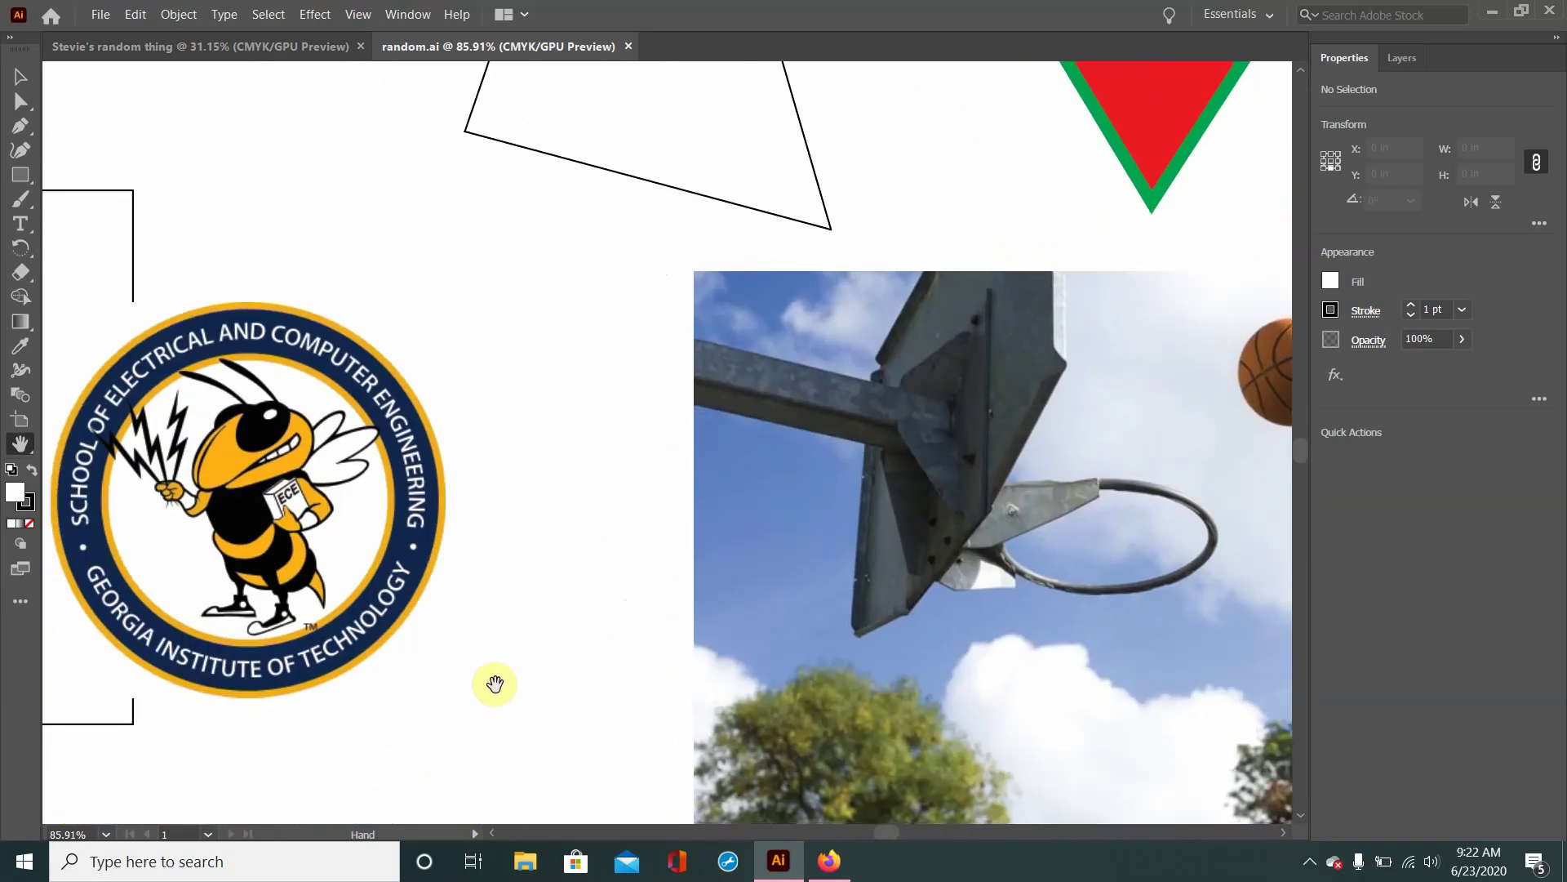
- Pan over the whole basketball photo and back up to the heart, the triangle and the upper rectangle
{"action": "left_click_drag", "start_coordinate": [750, 586], "coordinate": [732, 577]}
{"action": "left_click_drag", "start_coordinate": [1053, 662], "coordinate": [686, 550]}
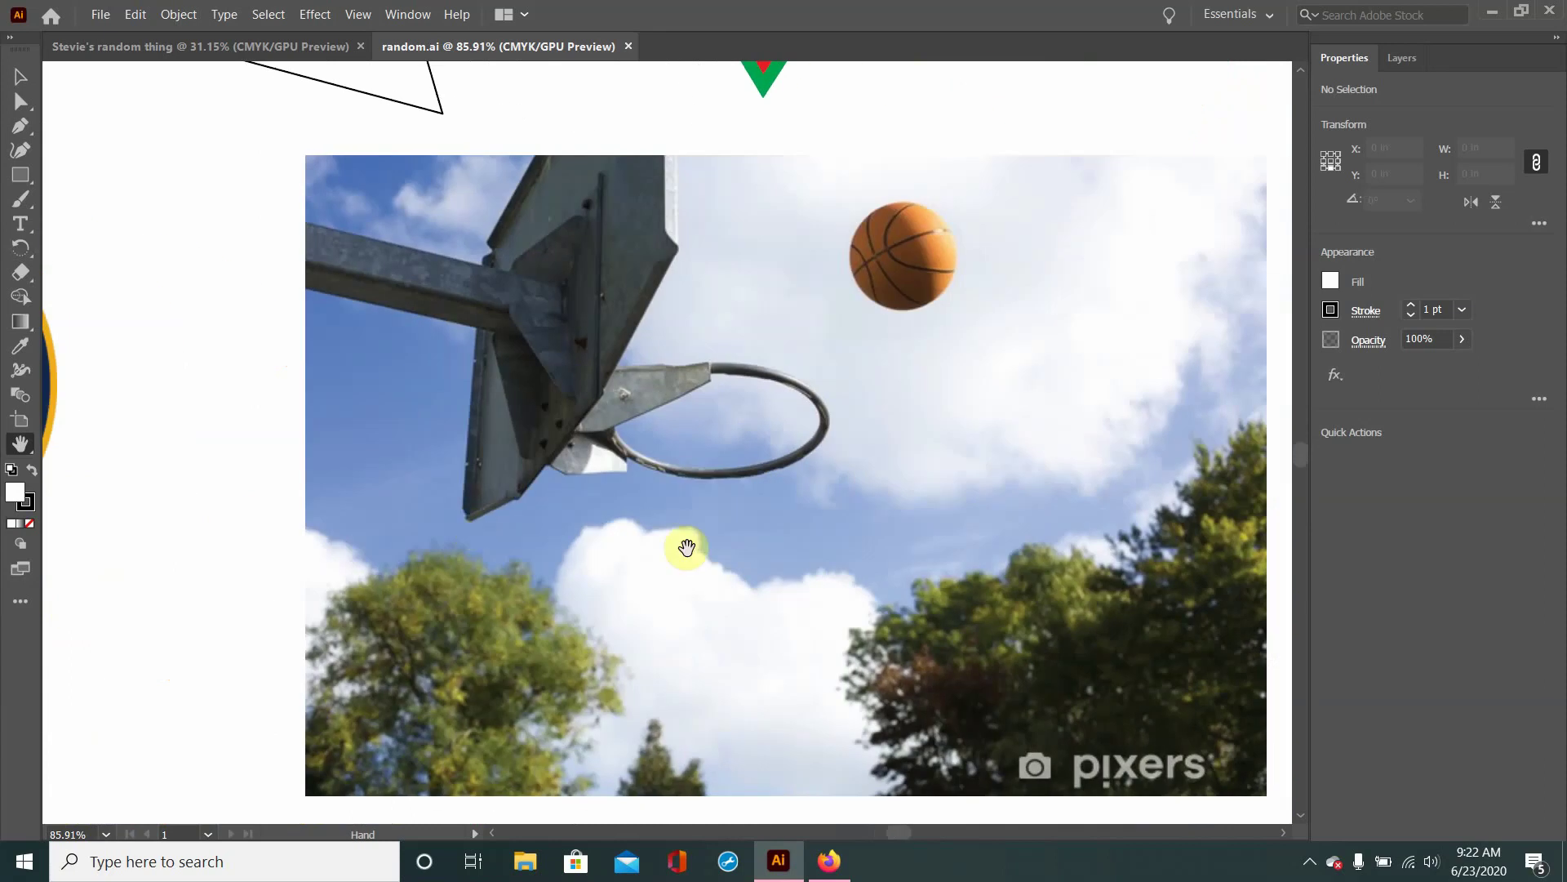
{"action": "mouse_move", "coordinate": [821, 544]}
{"action": "left_mouse_down"}
{"action": "mouse_move", "coordinate": [678, 523]}
{"action": "mouse_move", "coordinate": [689, 542]}
{"action": "mouse_move", "coordinate": [654, 514]}
{"action": "mouse_move", "coordinate": [727, 515]}
{"action": "mouse_move", "coordinate": [580, 350]}
{"action": "mouse_move", "coordinate": [675, 434]}
{"action": "mouse_move", "coordinate": [517, 629]}
{"action": "left_mouse_up"}
{"action": "scroll", "coordinate": [1057, 658], "scroll_direction": "up", "scroll_amount": 3}
{"action": "mouse_move", "coordinate": [857, 403]}
{"action": "left_mouse_down"}
{"action": "mouse_move", "coordinate": [675, 509]}
{"action": "mouse_move", "coordinate": [972, 595]}
{"action": "left_mouse_up"}
{"action": "scroll", "coordinate": [1054, 651], "scroll_direction": "left", "scroll_amount": 5}
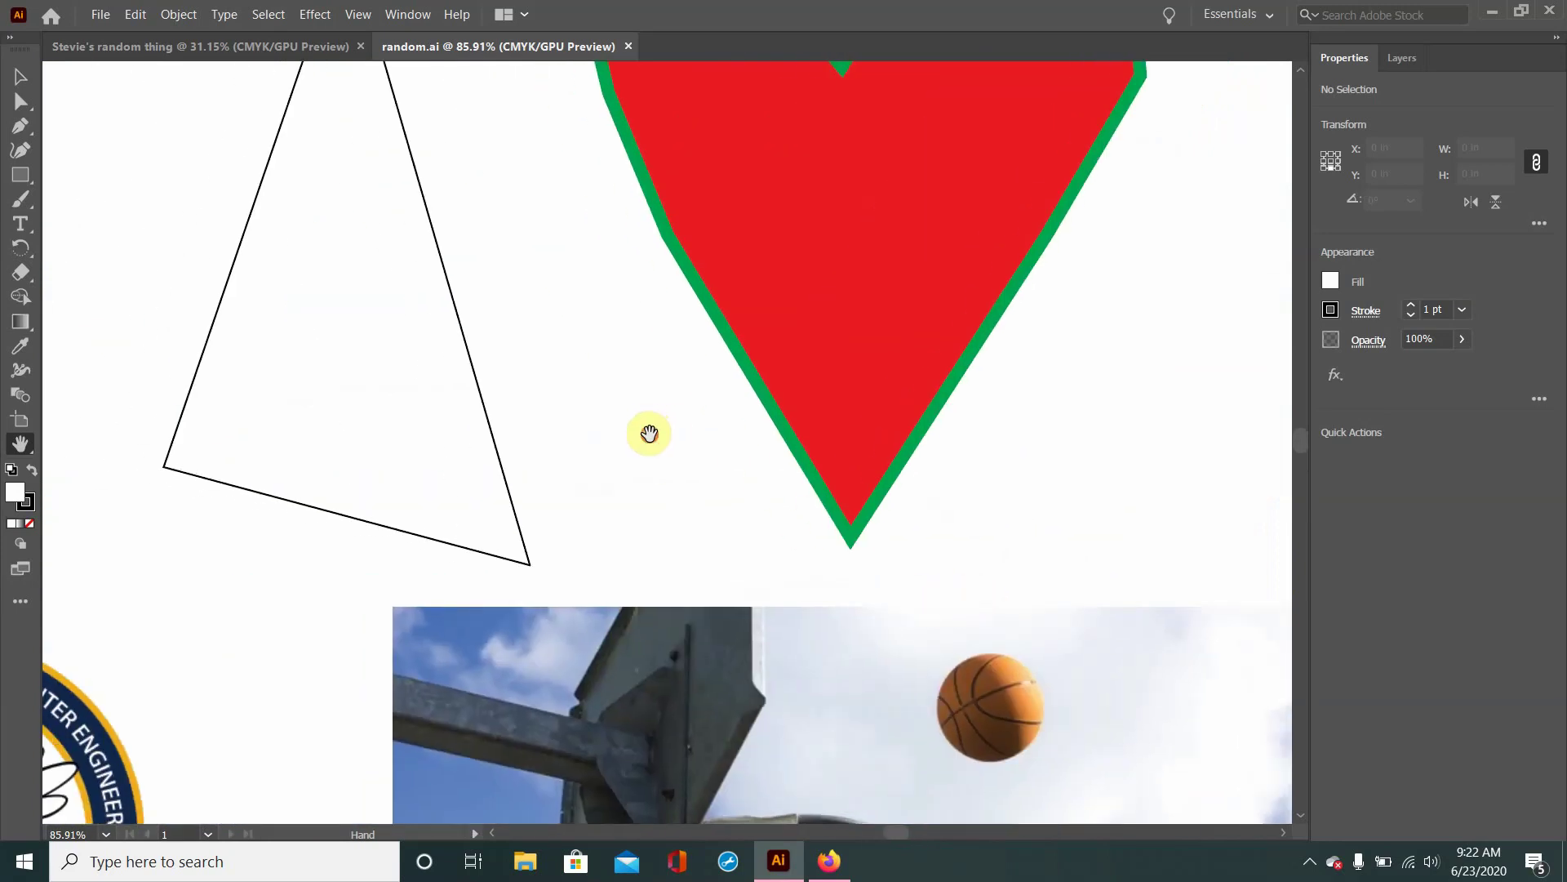
{"action": "left_click_drag", "start_coordinate": [647, 434], "coordinate": [745, 623]}
{"action": "mouse_move", "coordinate": [461, 454]}
{"action": "left_mouse_down"}
{"action": "mouse_move", "coordinate": [822, 653]}
{"action": "mouse_move", "coordinate": [954, 609]}
{"action": "left_mouse_up"}
{"action": "left_click_drag", "start_coordinate": [752, 528], "coordinate": [609, 389]}
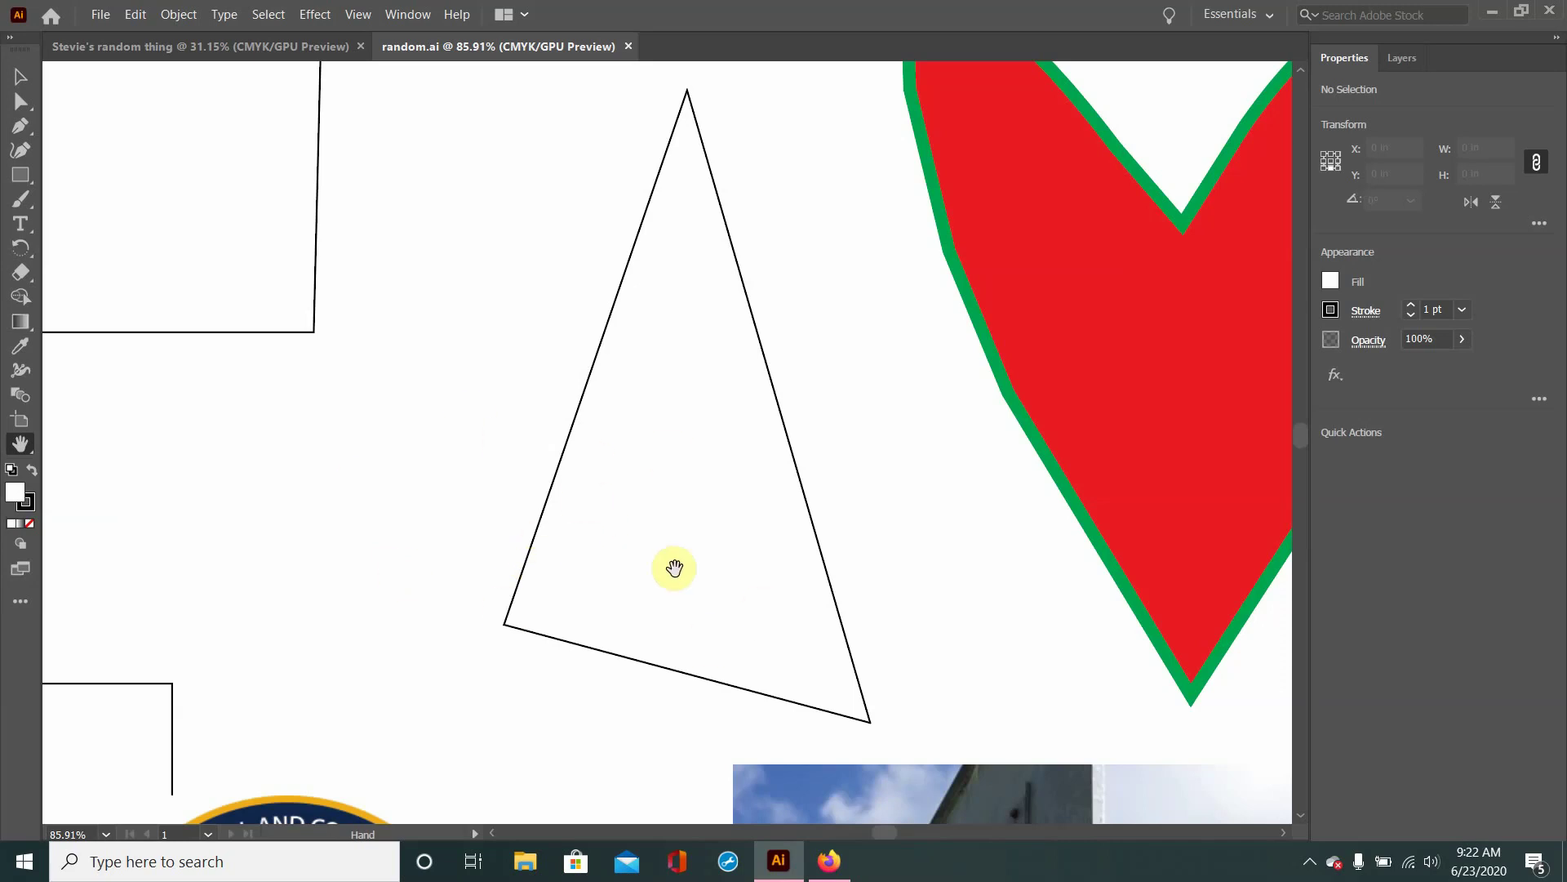
{"action": "left_click_drag", "start_coordinate": [306, 441], "coordinate": [360, 578]}
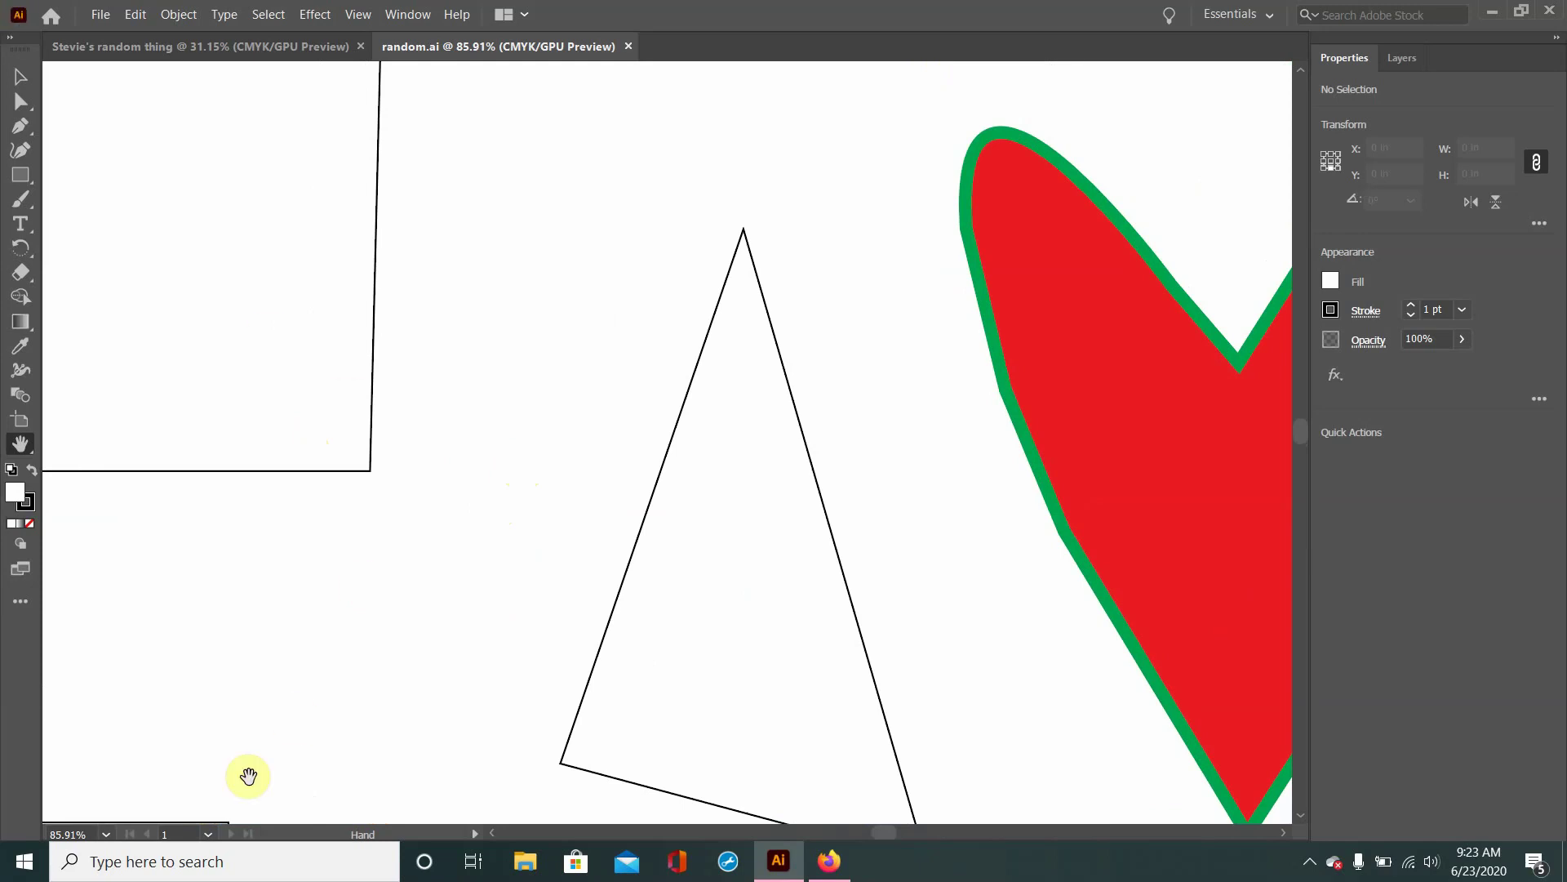
- Set the document's zoom level to 25%
{"action": "left_click", "coordinate": [78, 831]}
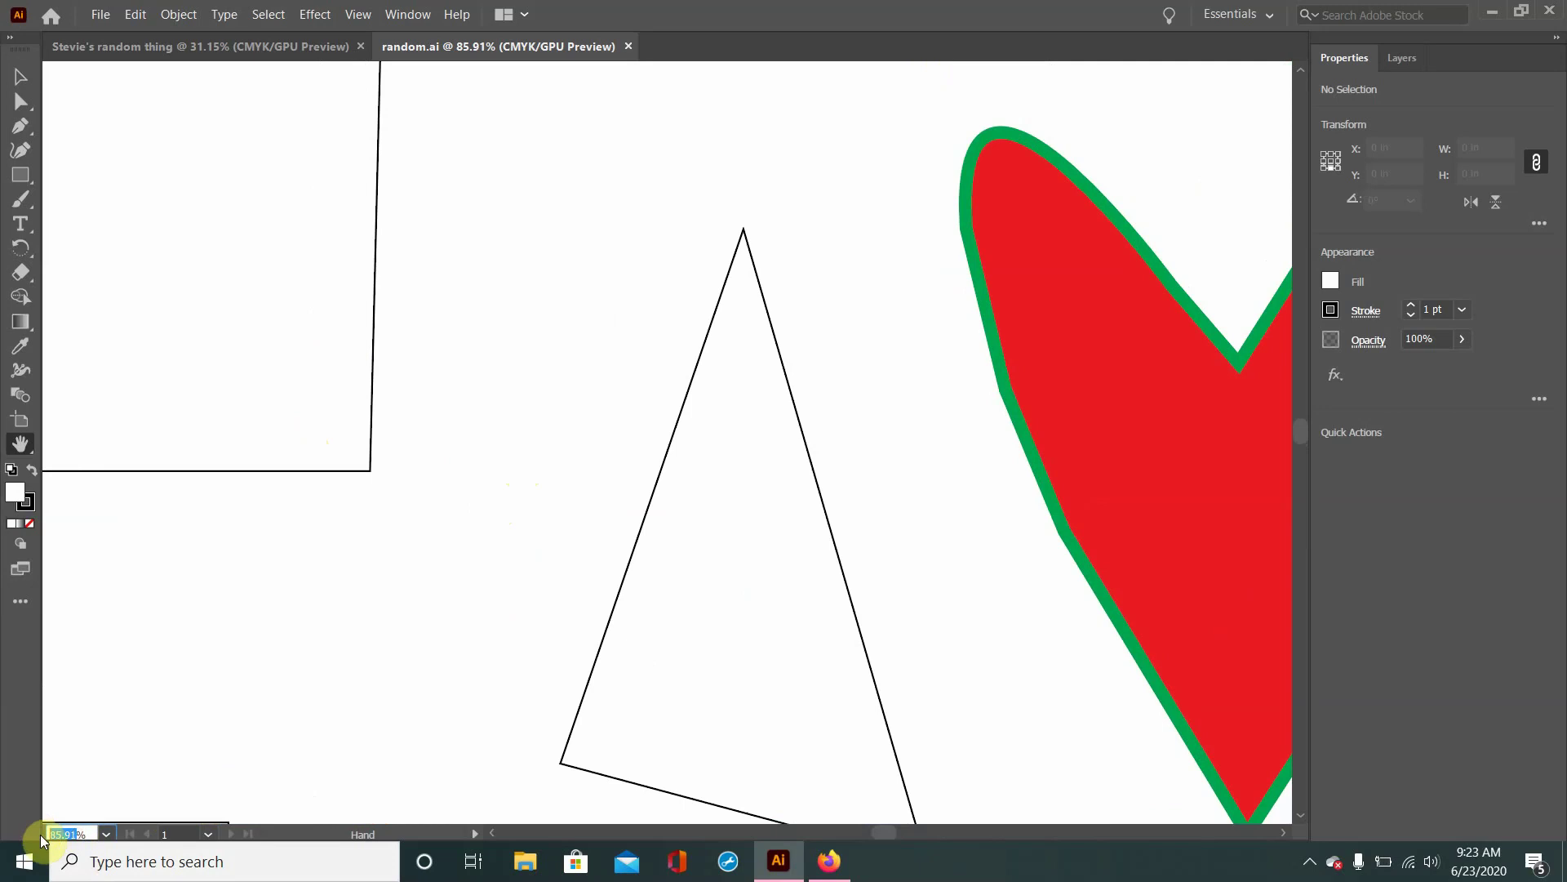
{"action": "type", "text": "25"}
{"action": "key", "text": "Return"}
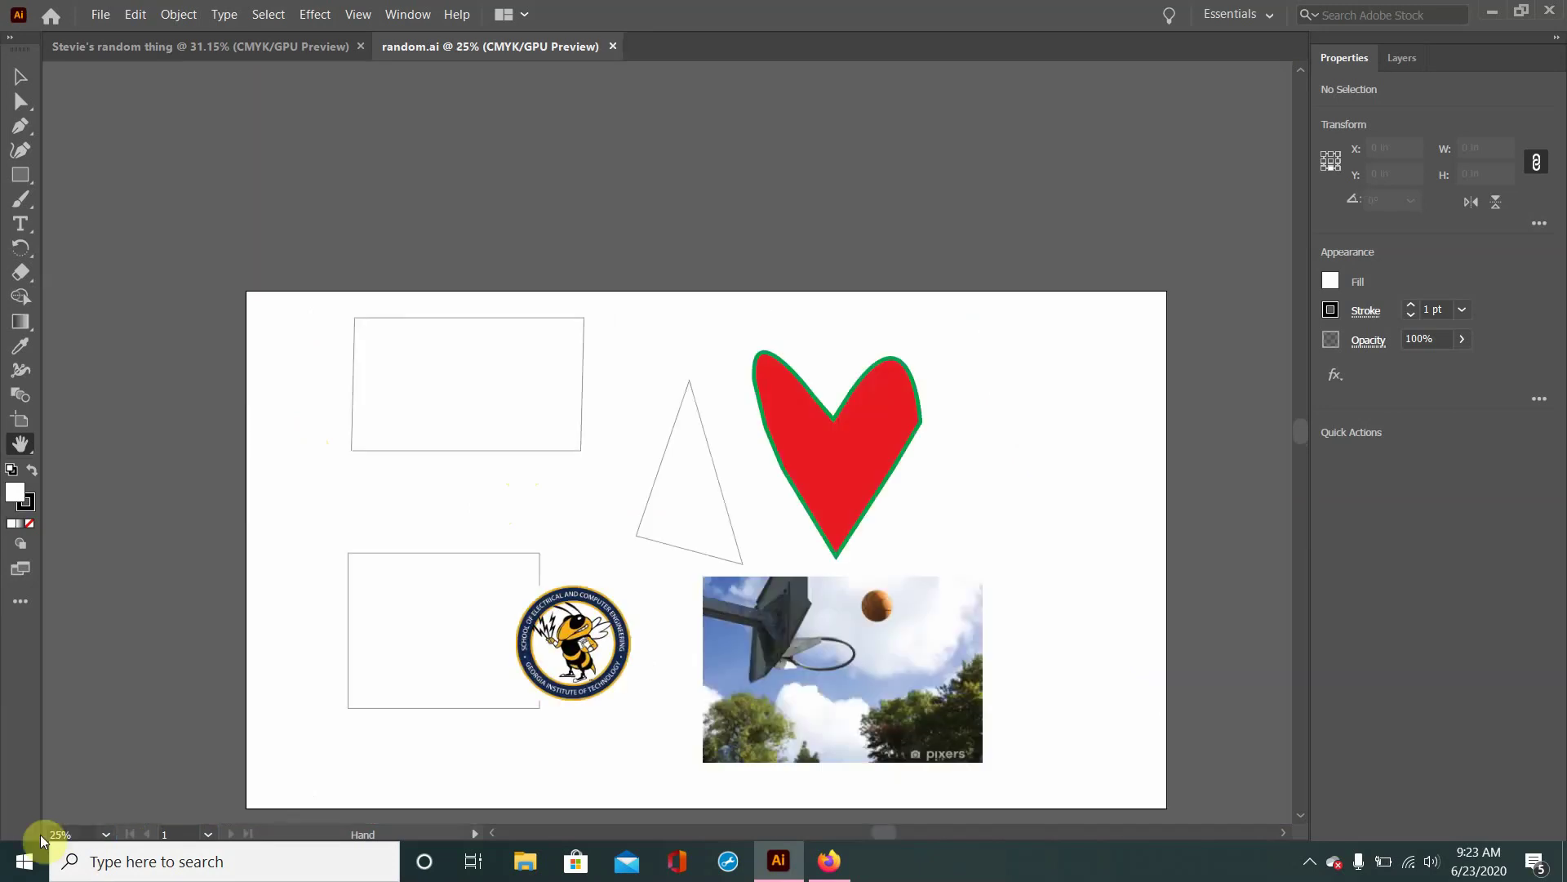
- Use the Selection tool to select the upper rectangle, the triangle and the red heart one at a time, and deselect everything
{"action": "left_click", "coordinate": [20, 79]}
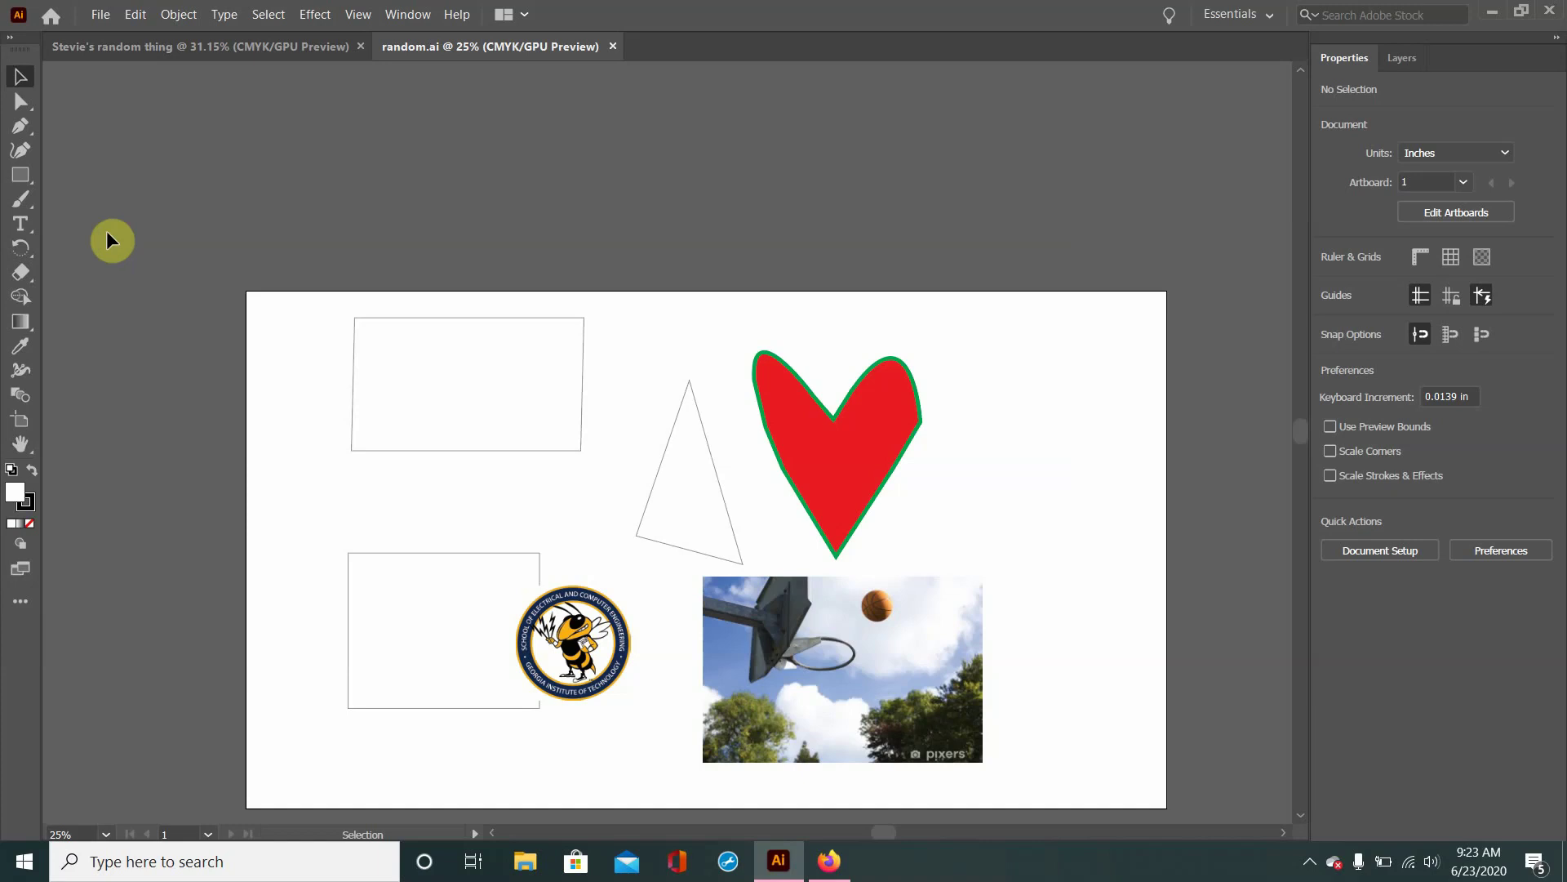
{"action": "left_click", "coordinate": [453, 365]}
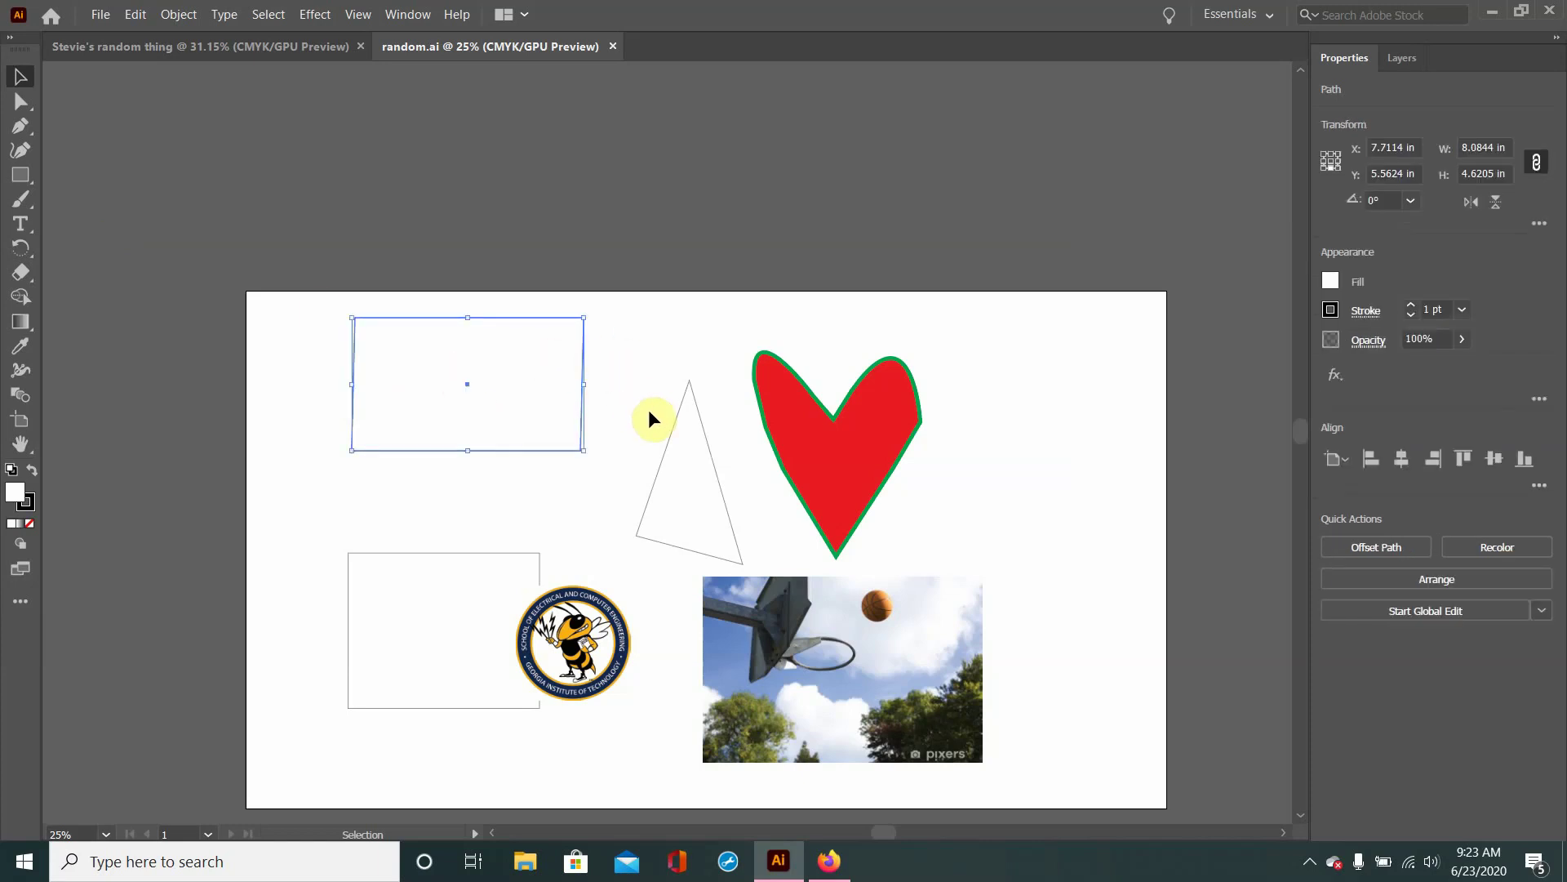
{"action": "left_click", "coordinate": [671, 434]}
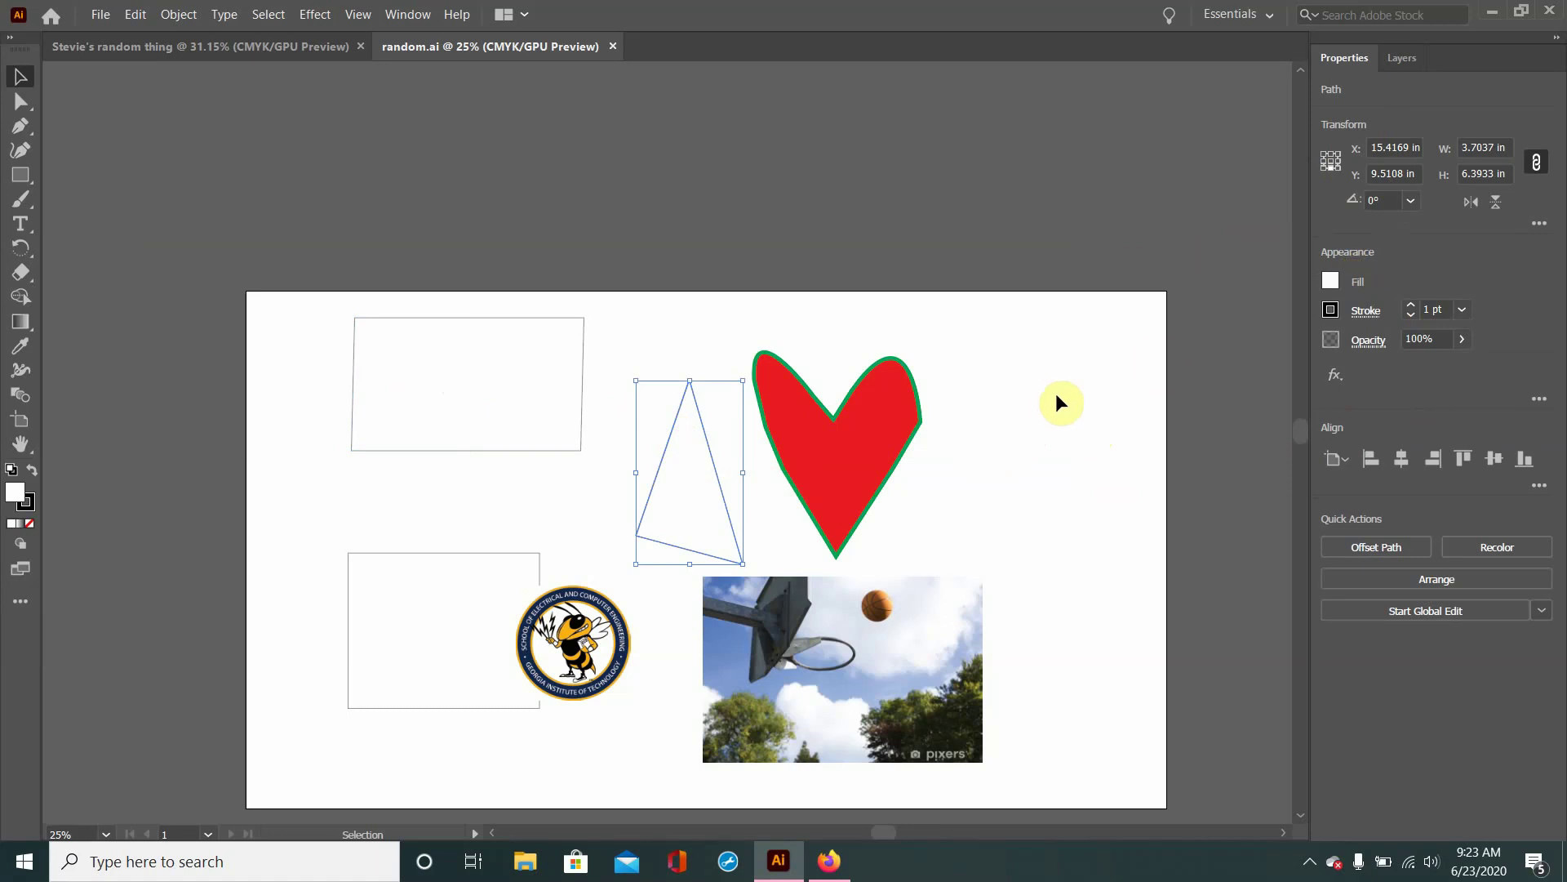
{"action": "left_click", "coordinate": [860, 458]}
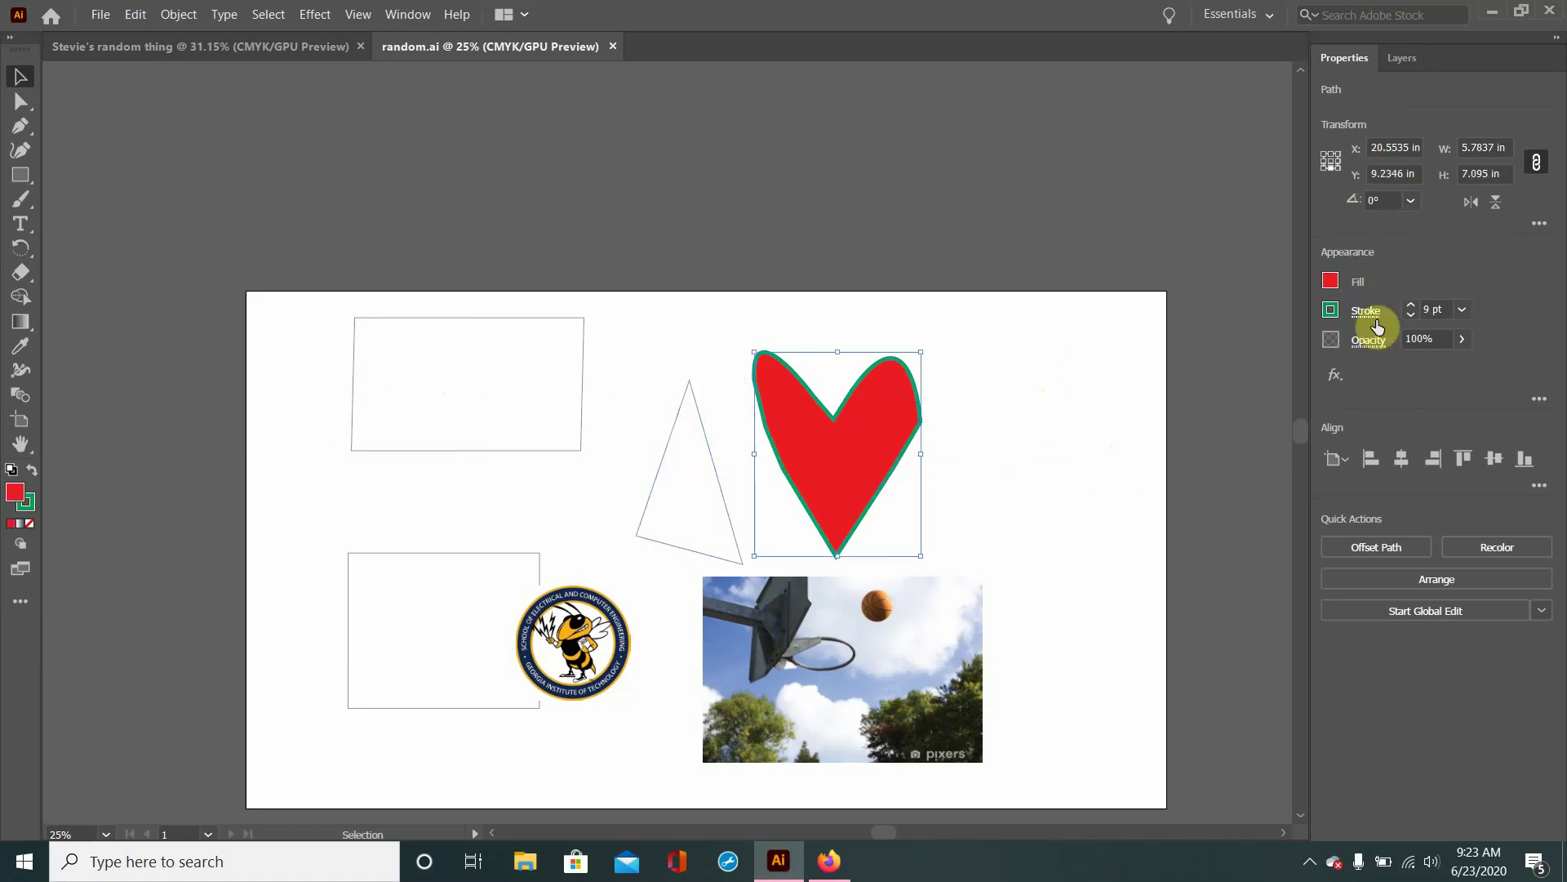
{"action": "left_click", "coordinate": [1037, 451]}
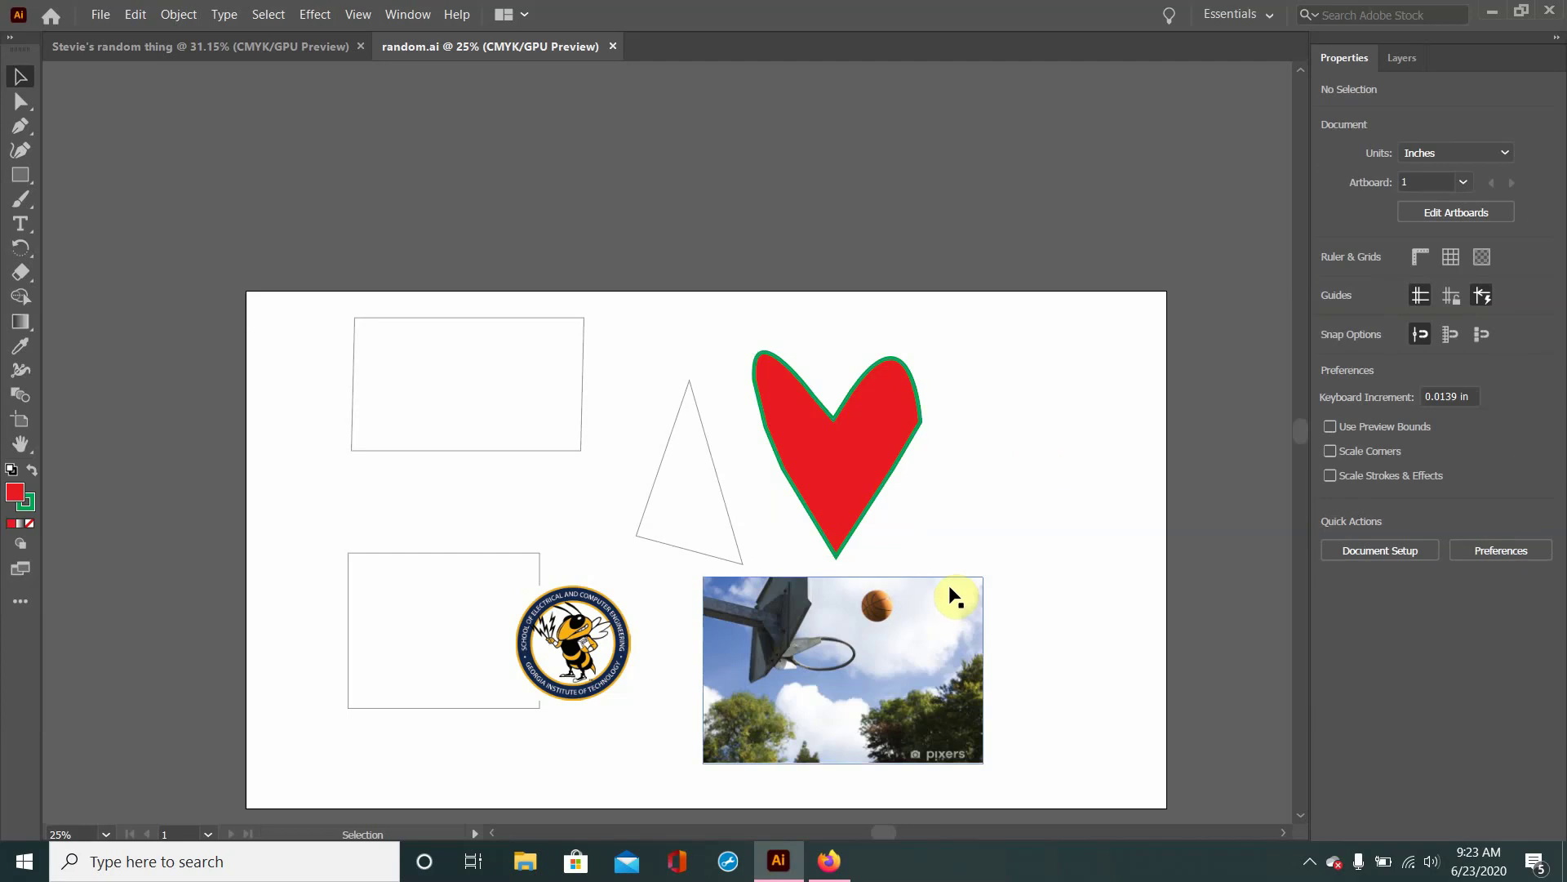
{"action": "left_click", "coordinate": [796, 461]}
{"action": "left_click", "coordinate": [867, 472]}
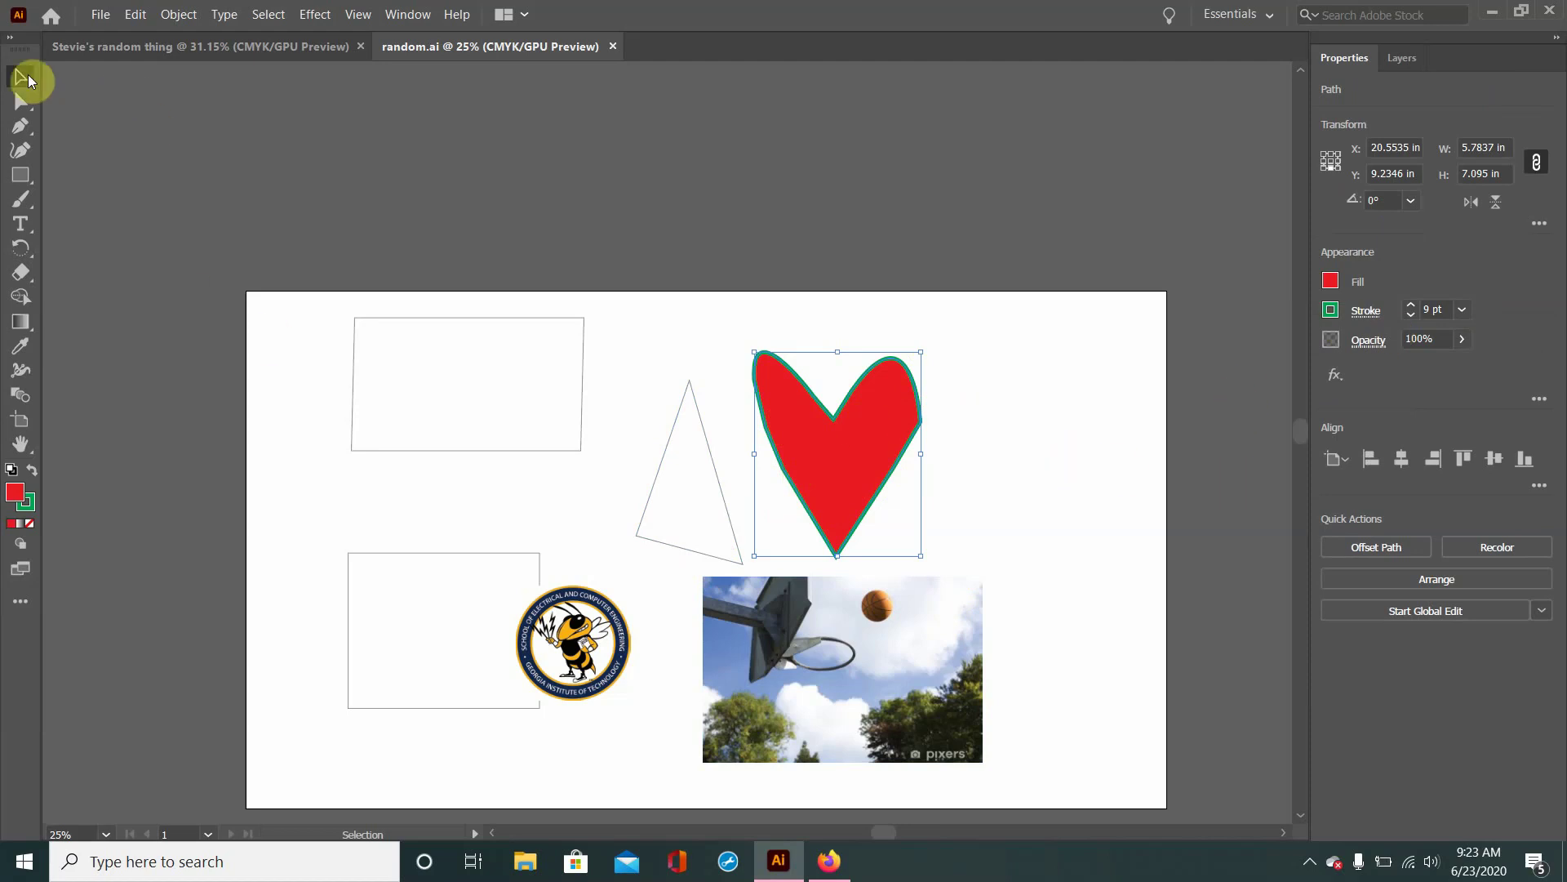
{"action": "left_click", "coordinate": [878, 377]}
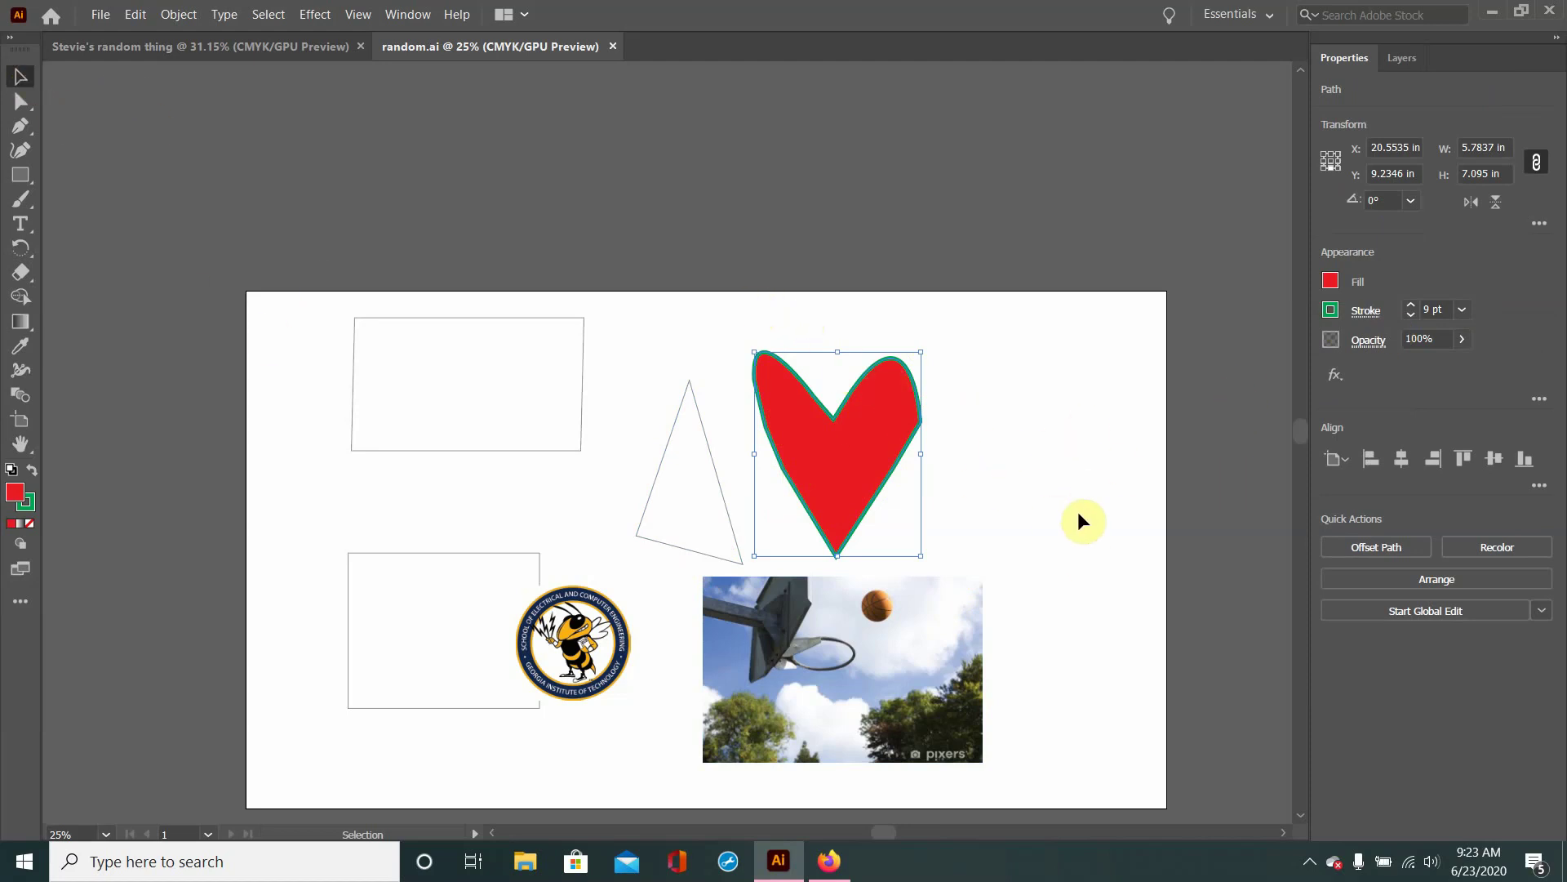
{"action": "left_click", "coordinate": [976, 472]}
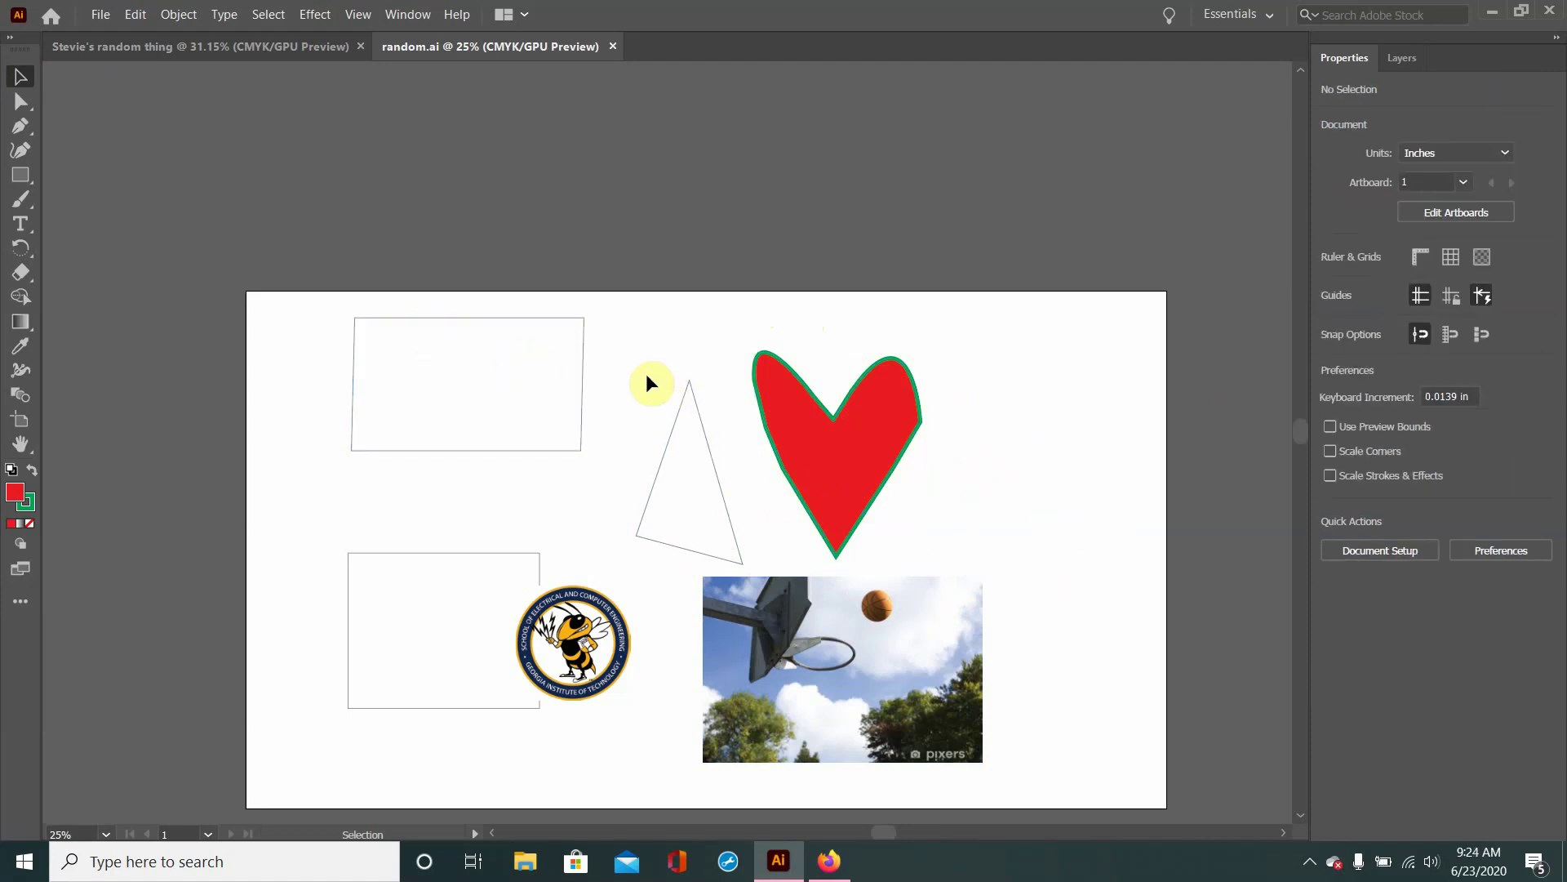
- Select the triangle and the red heart together with a selection marquee, and clear the selection
{"action": "left_click_drag", "start_coordinate": [627, 316], "coordinate": [919, 470]}
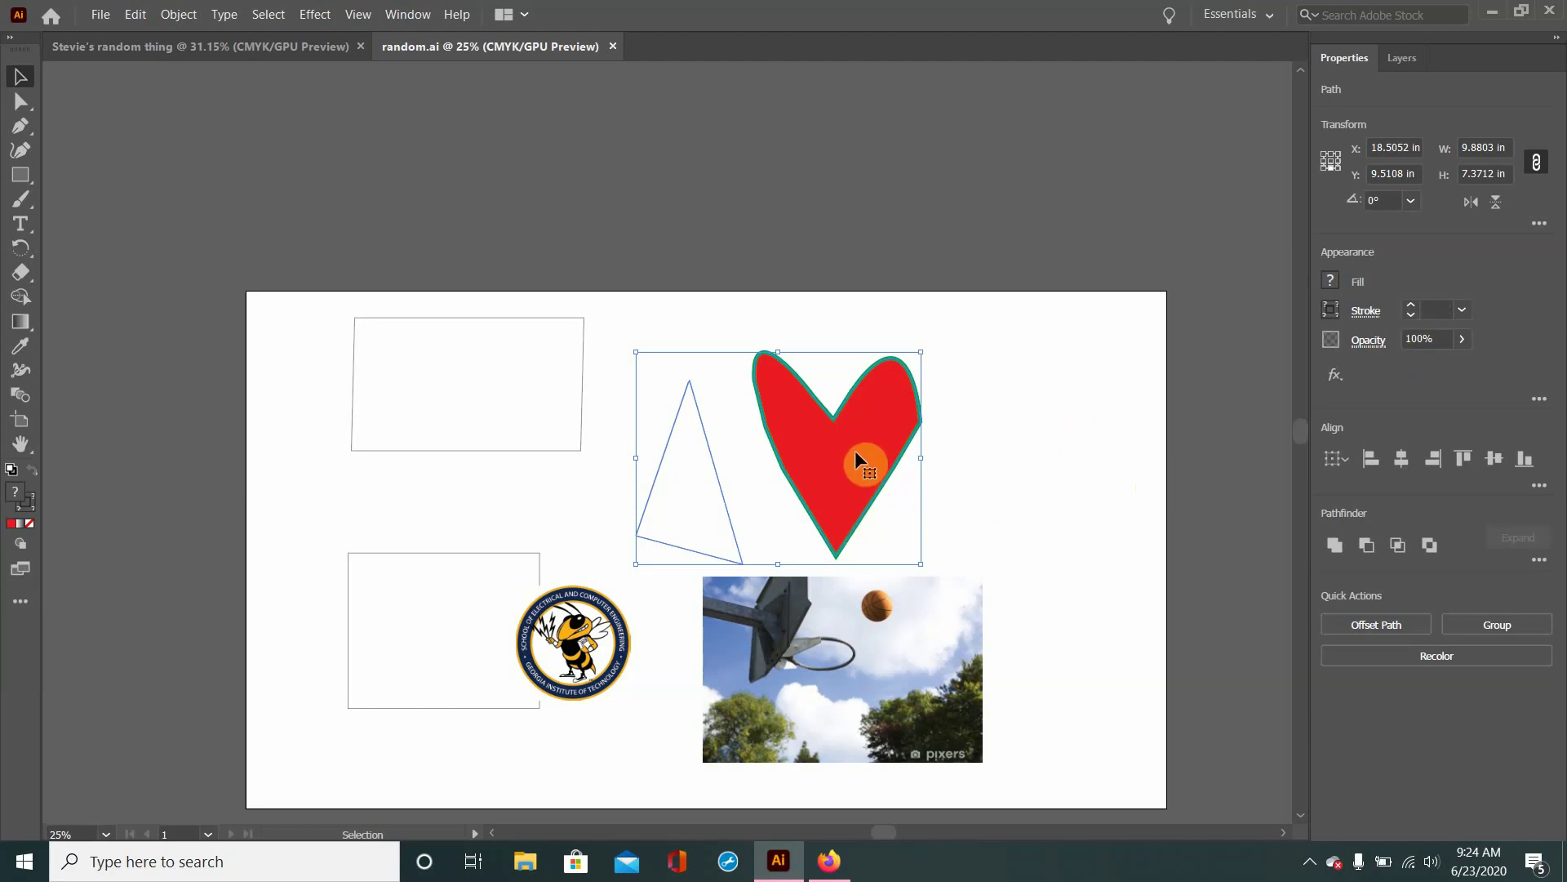
{"action": "left_click", "coordinate": [833, 436]}
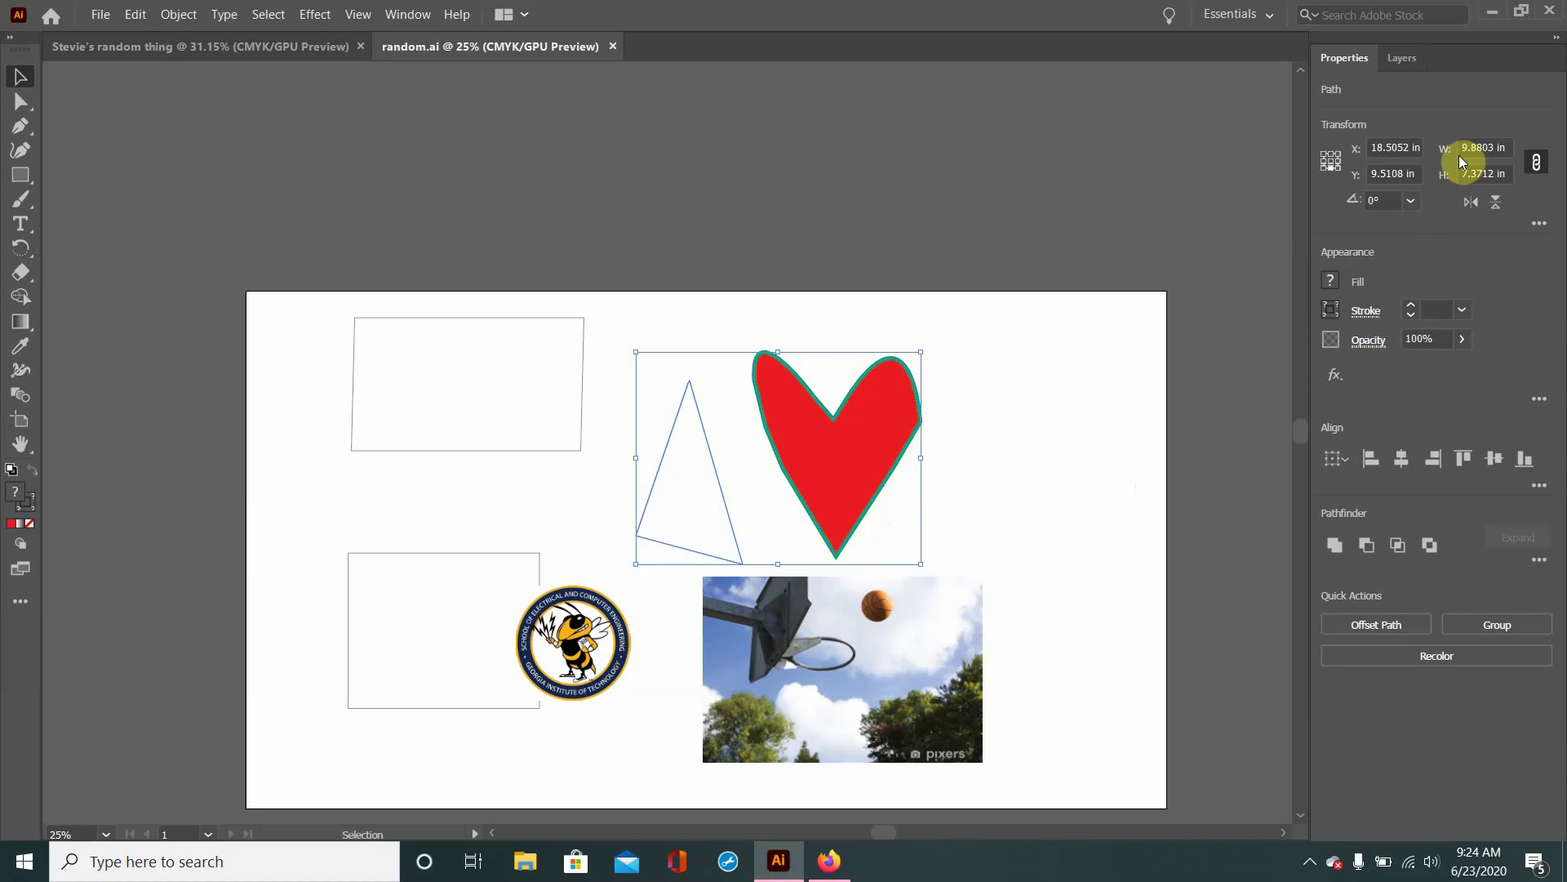
{"action": "left_click", "coordinate": [1031, 467]}
{"action": "left_click_drag", "start_coordinate": [636, 382], "coordinate": [913, 507]}
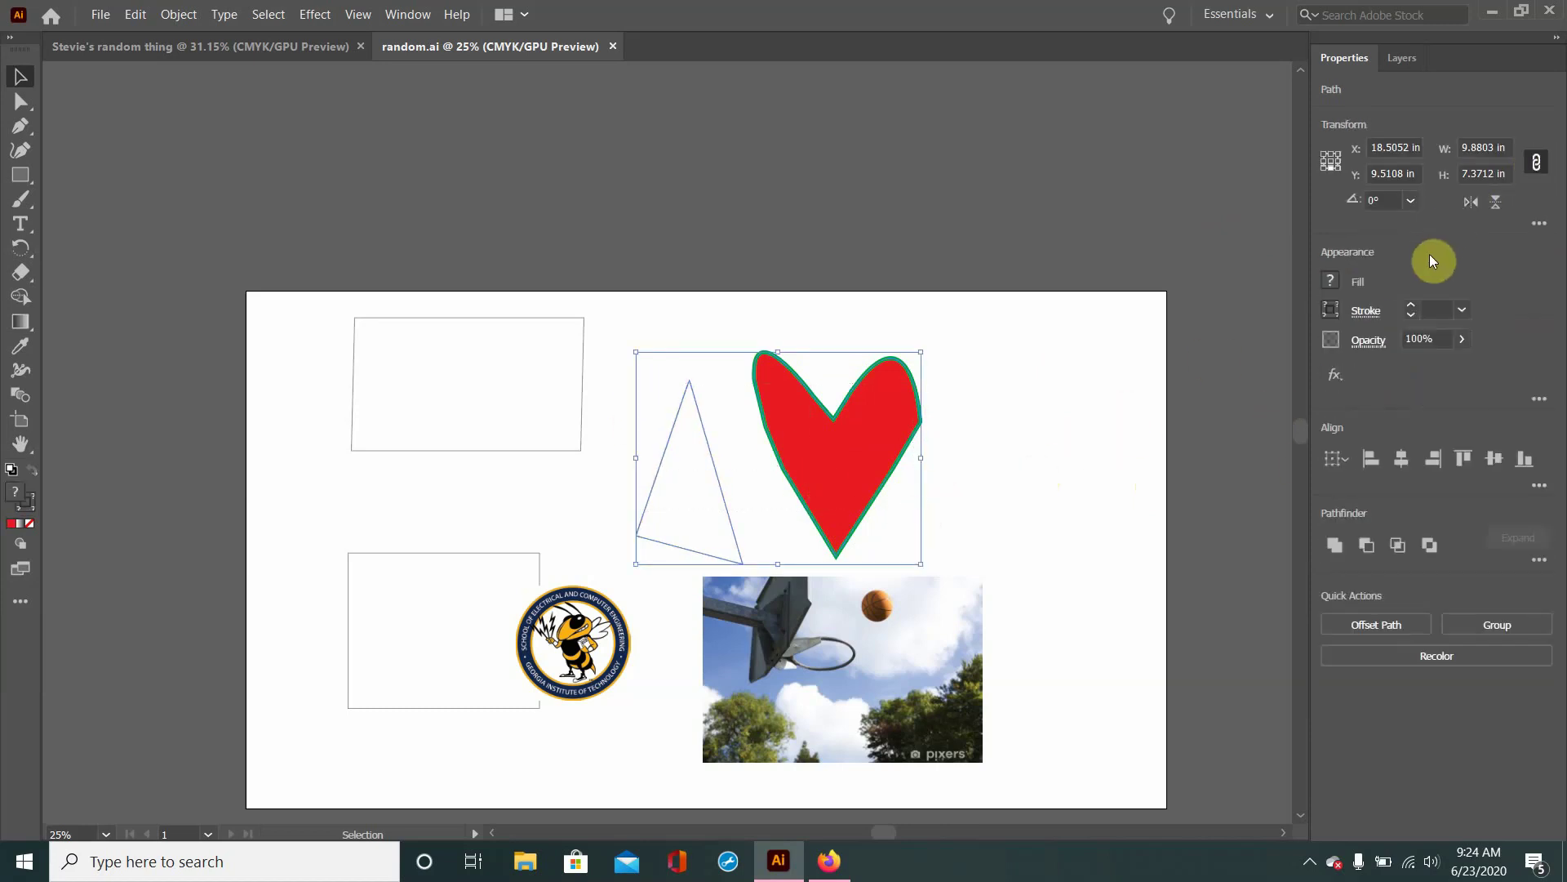
{"action": "left_click", "coordinate": [1070, 398]}
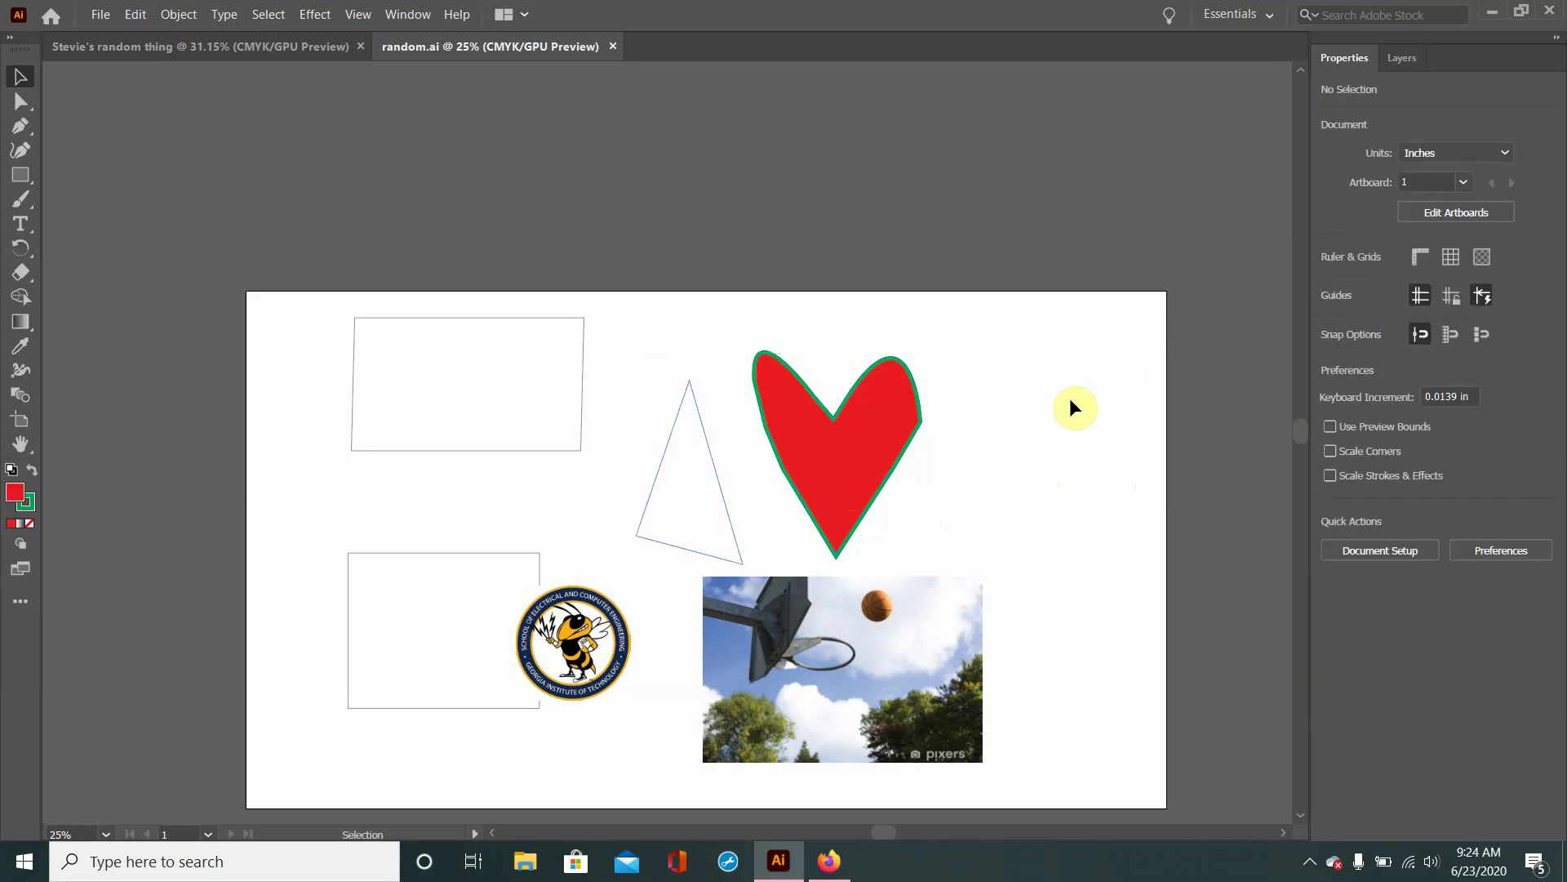
- Select all objects in the artwork and try an overall width of 5 in
{"action": "left_click", "coordinate": [373, 334]}
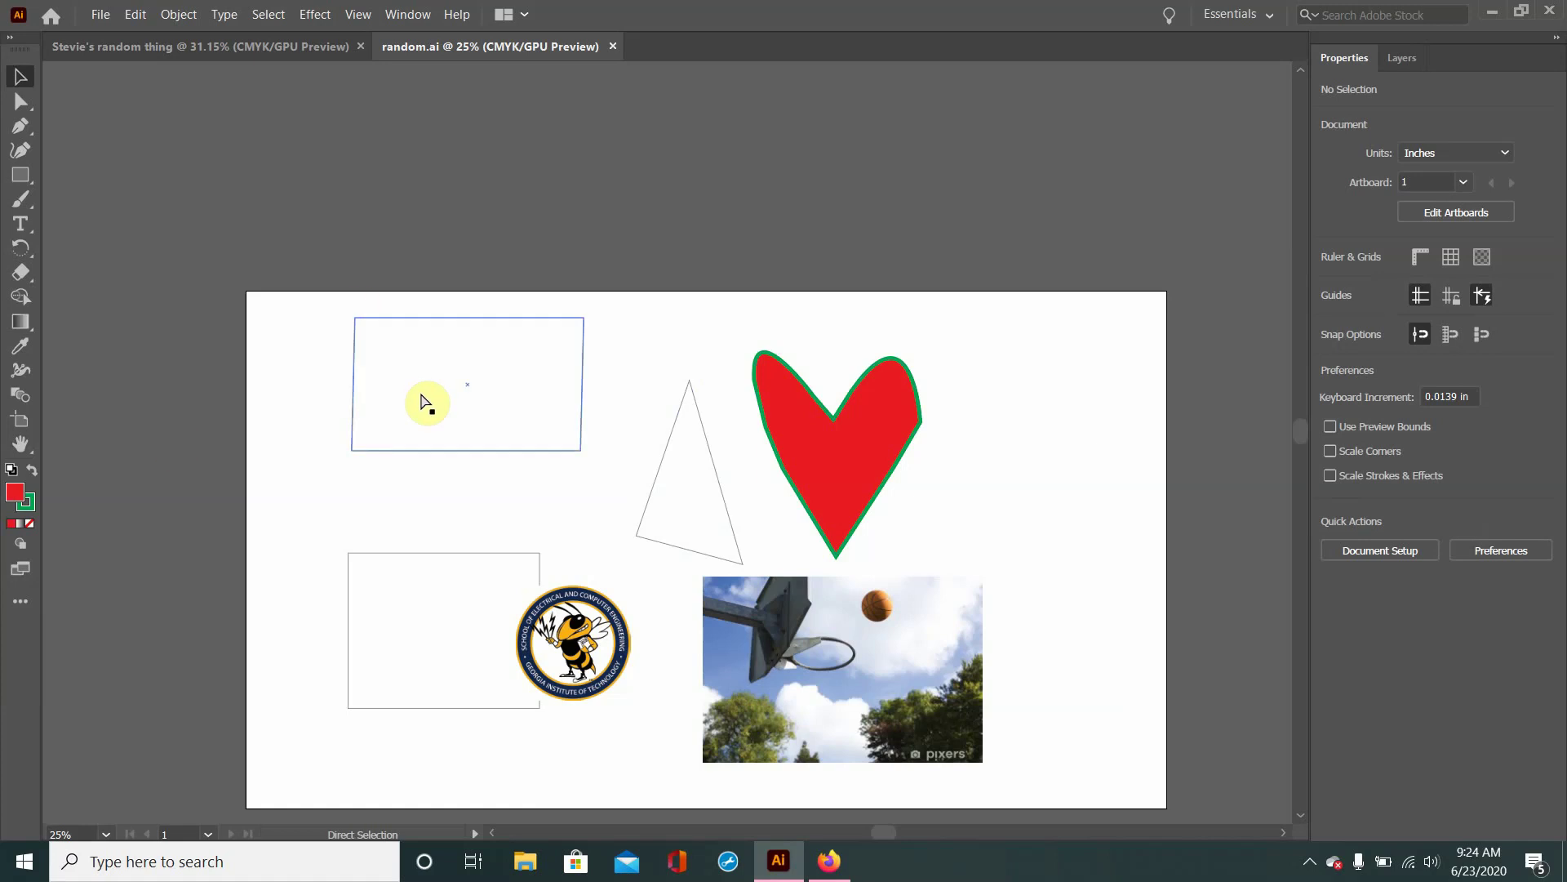
{"action": "key", "text": "ctrl+a"}
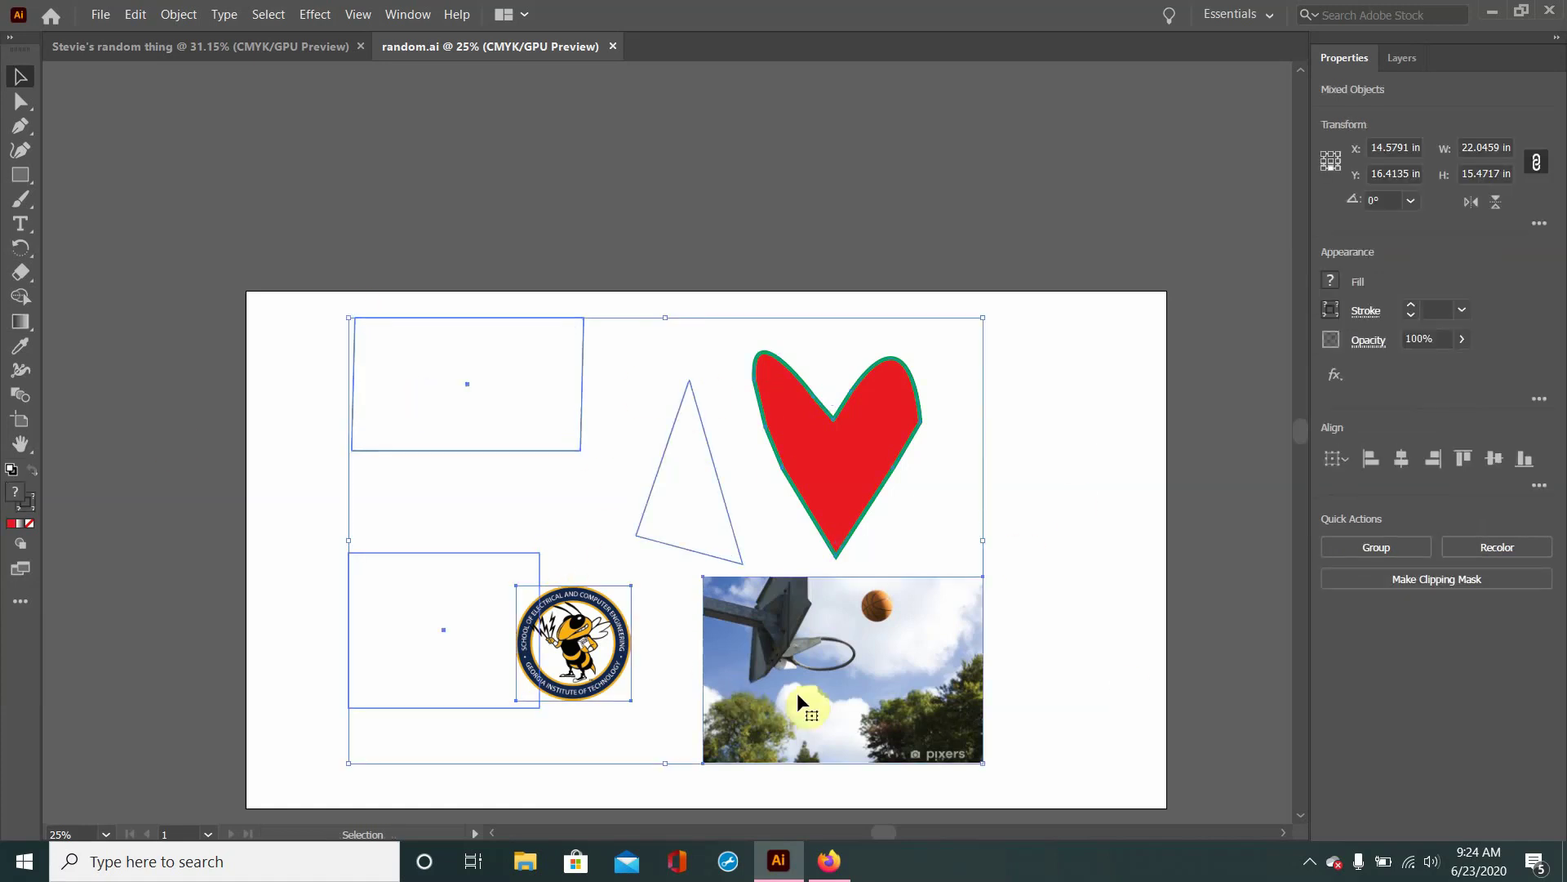
{"action": "left_click", "coordinate": [1487, 148]}
{"action": "type", "text": "5"}
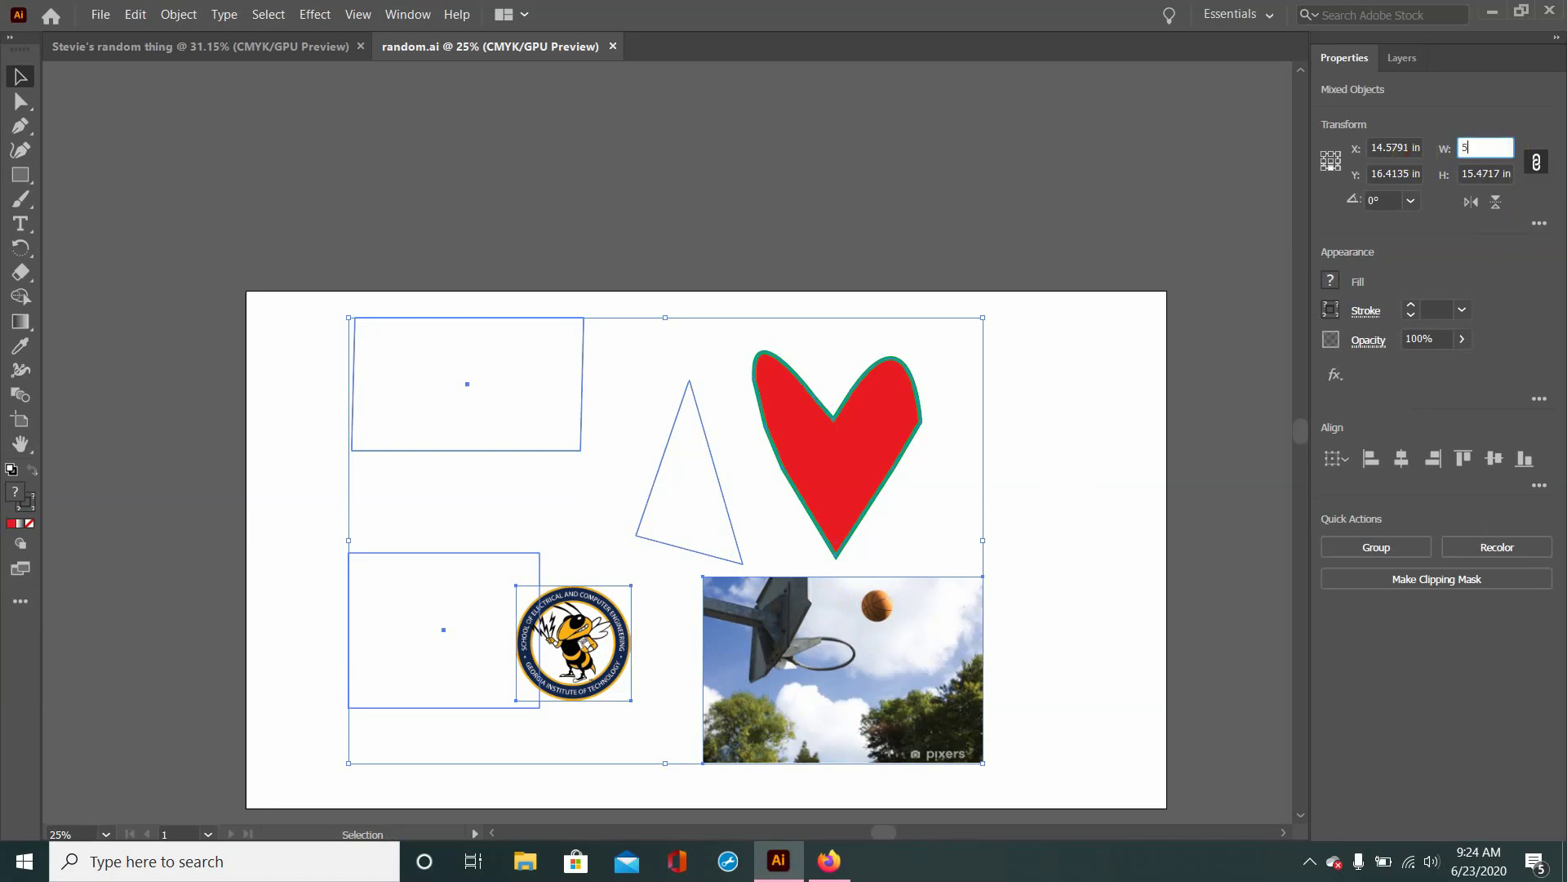
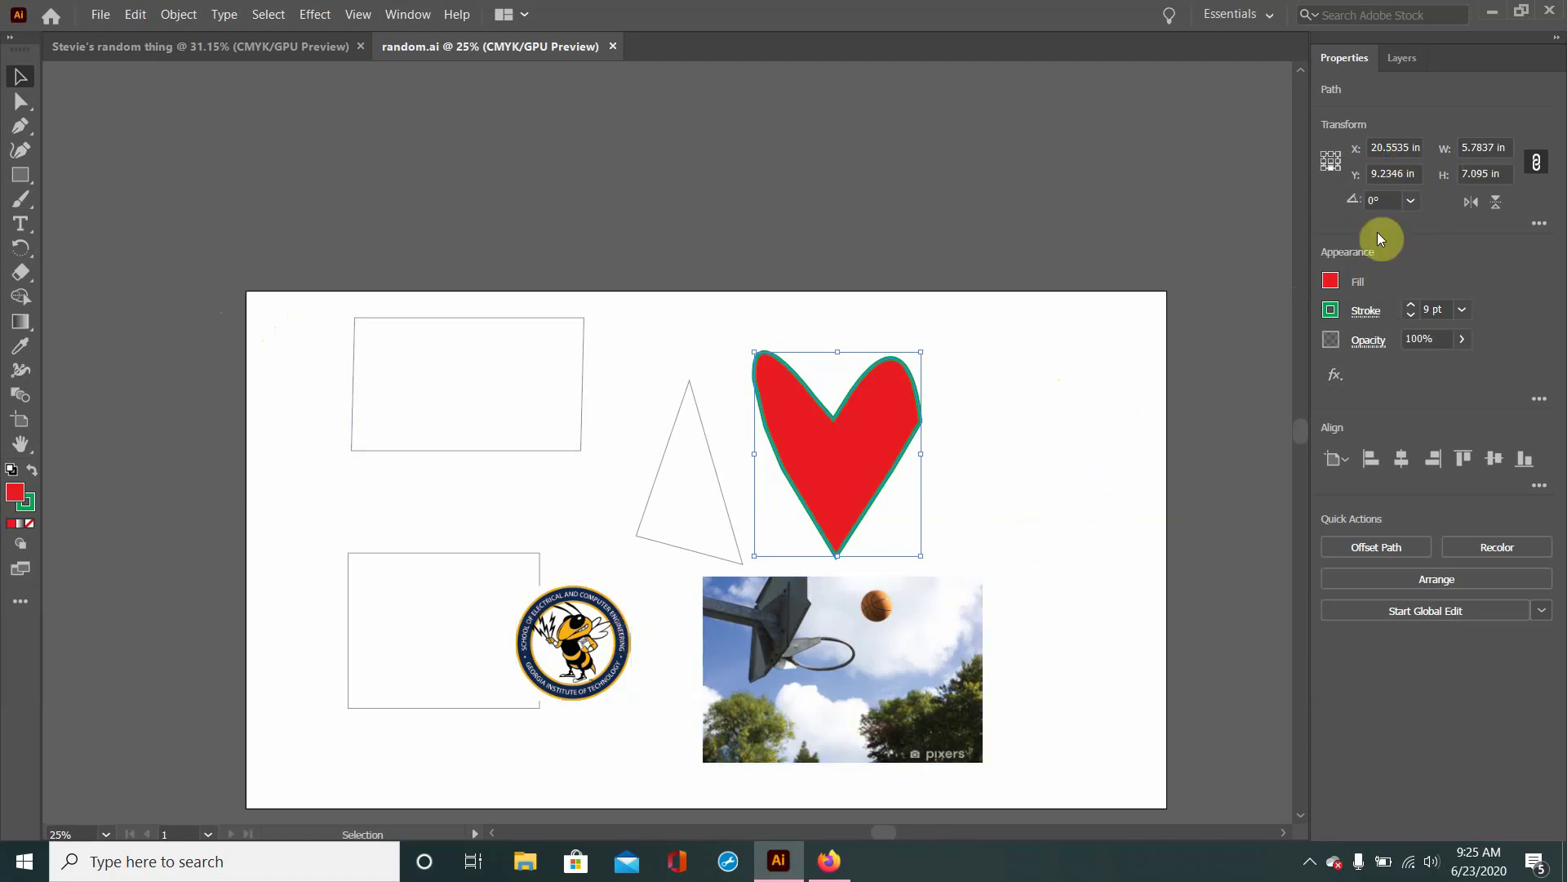
- Try moving the red heart to an X position of 15 in, and undo the move
{"action": "double_click", "coordinate": [1392, 153]}
{"action": "type", "text": "15"}
{"action": "left_click", "coordinate": [1491, 223]}
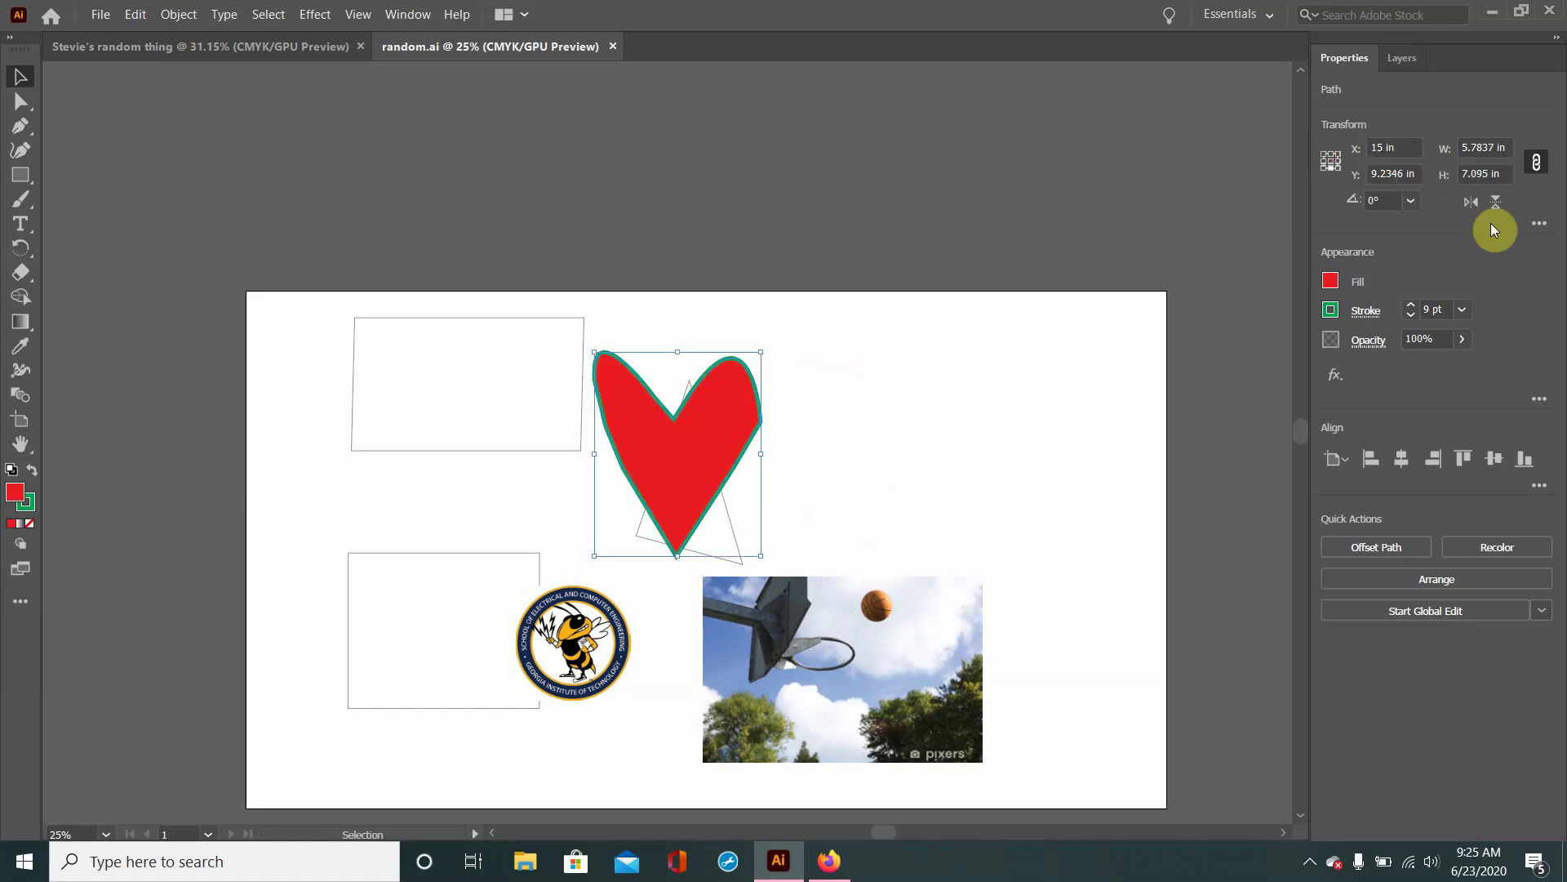
{"action": "key", "text": "ctrl+z"}
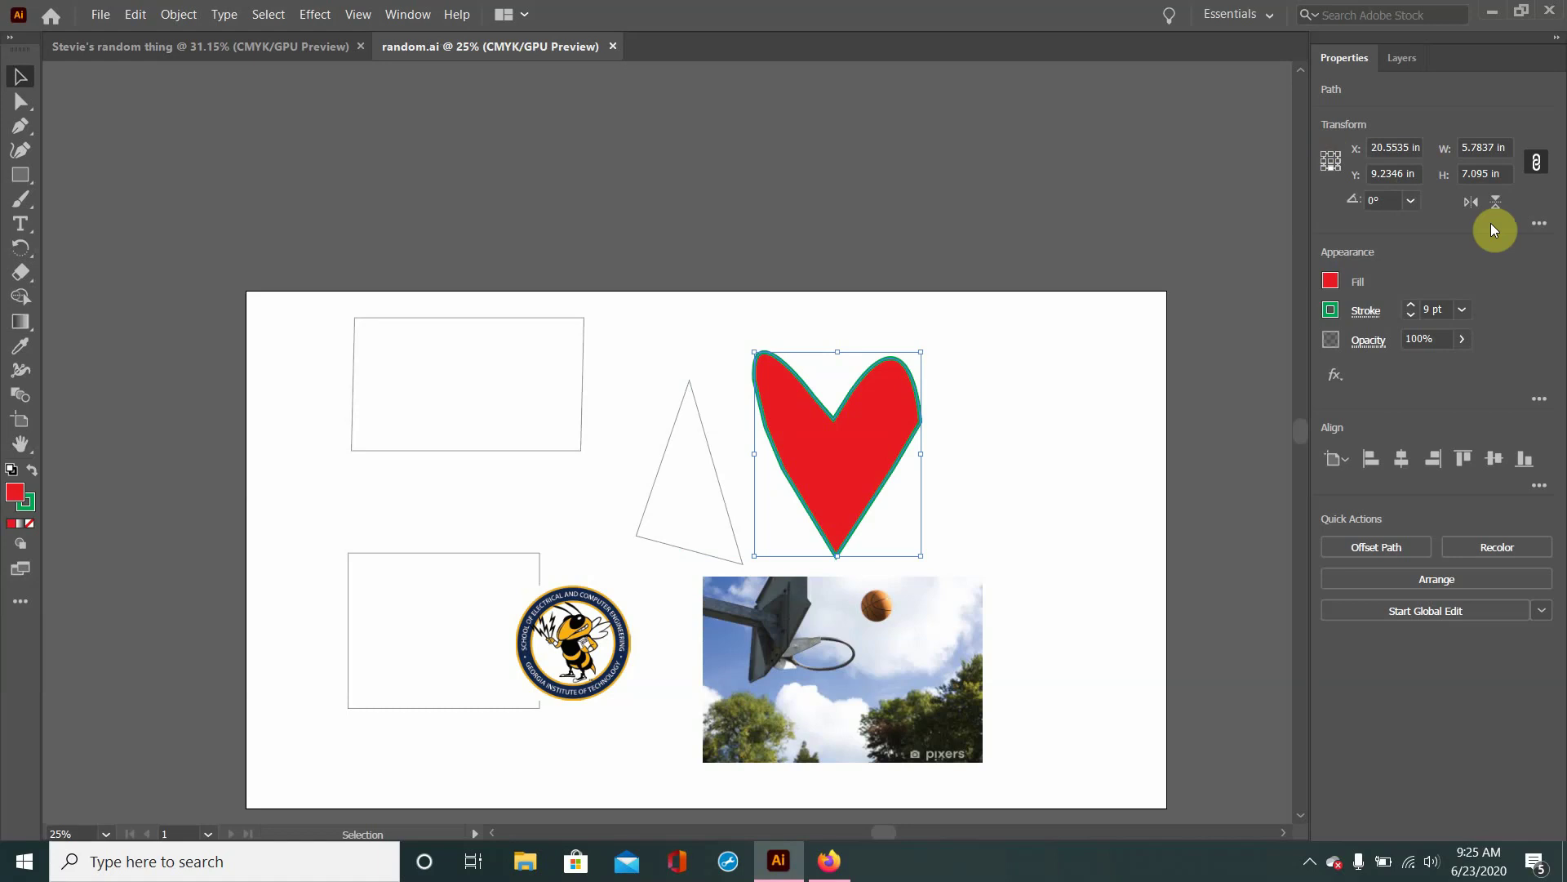
- Try moving the red heart to a Y position of 7 in, and undo the move
{"action": "left_click_drag", "start_coordinate": [1418, 174], "coordinate": [1367, 170]}
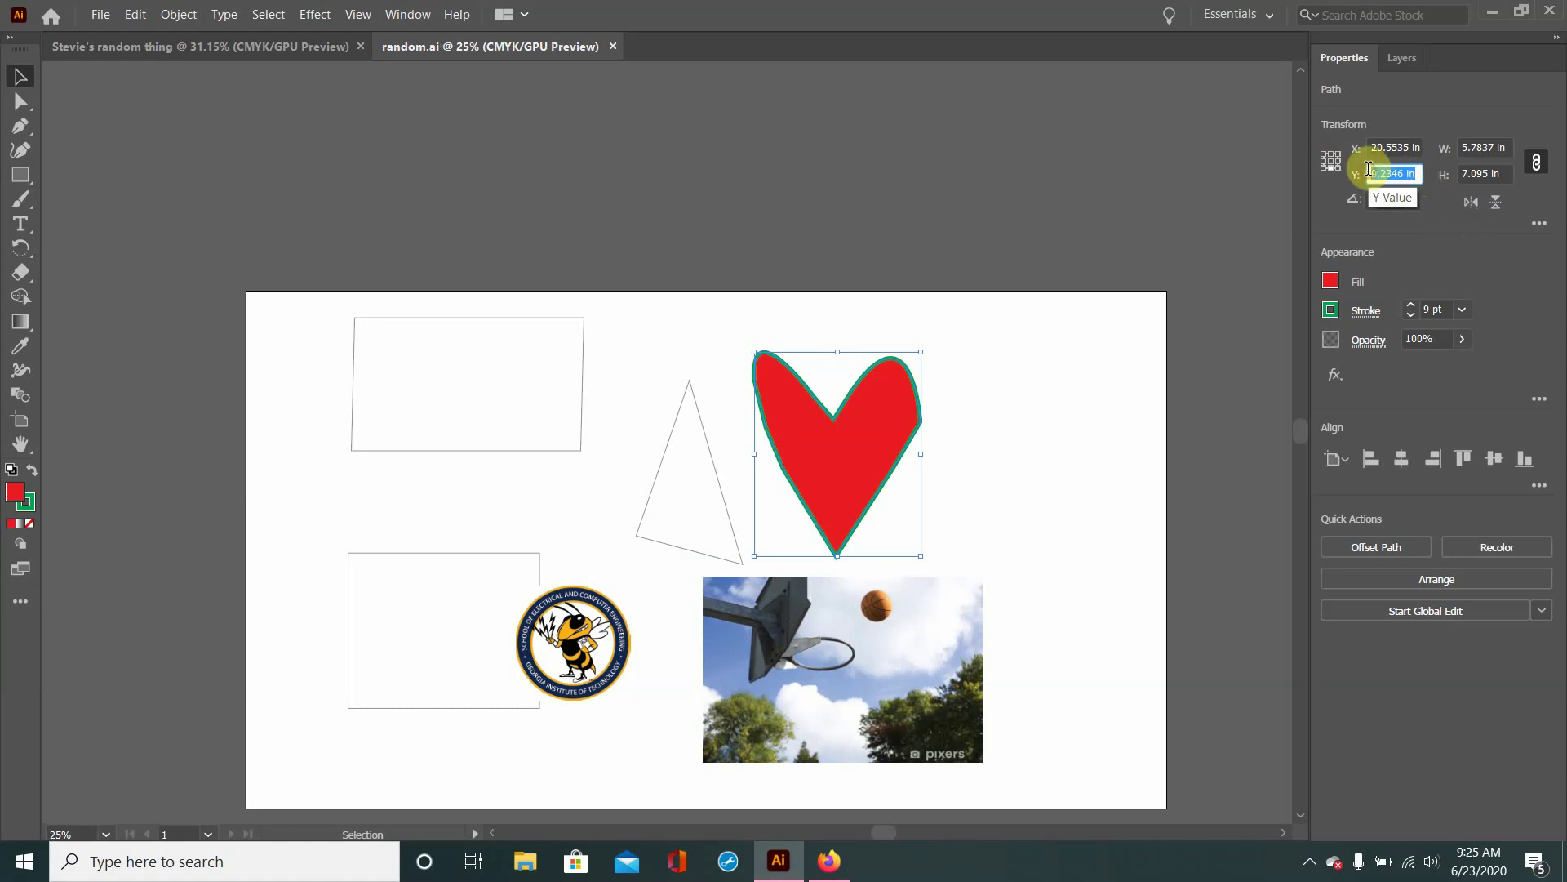
{"action": "type", "text": "7"}
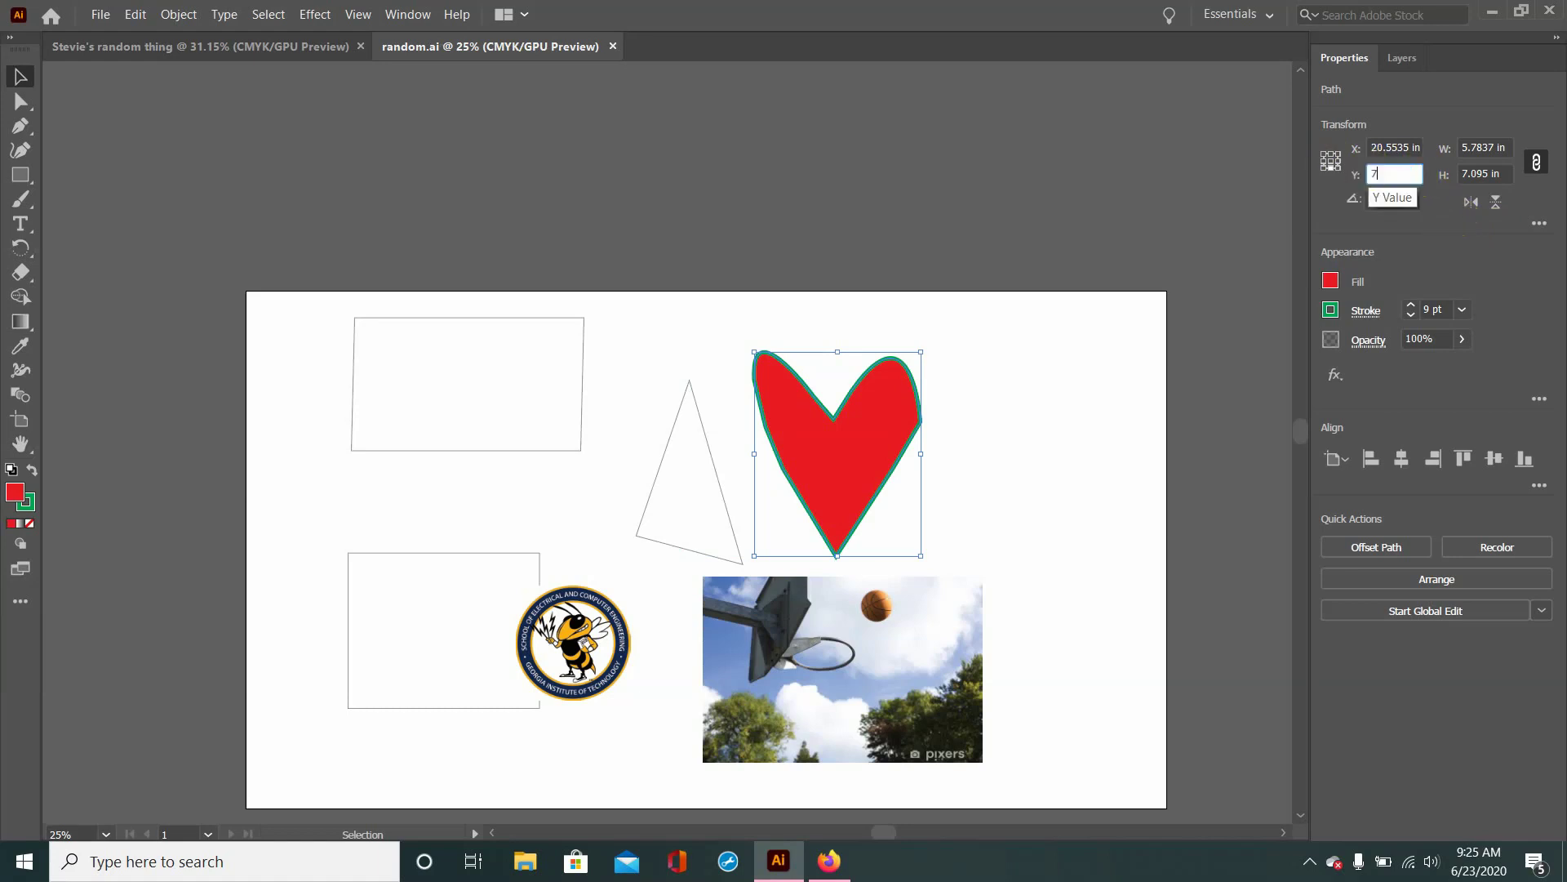
{"action": "key", "text": "Return"}
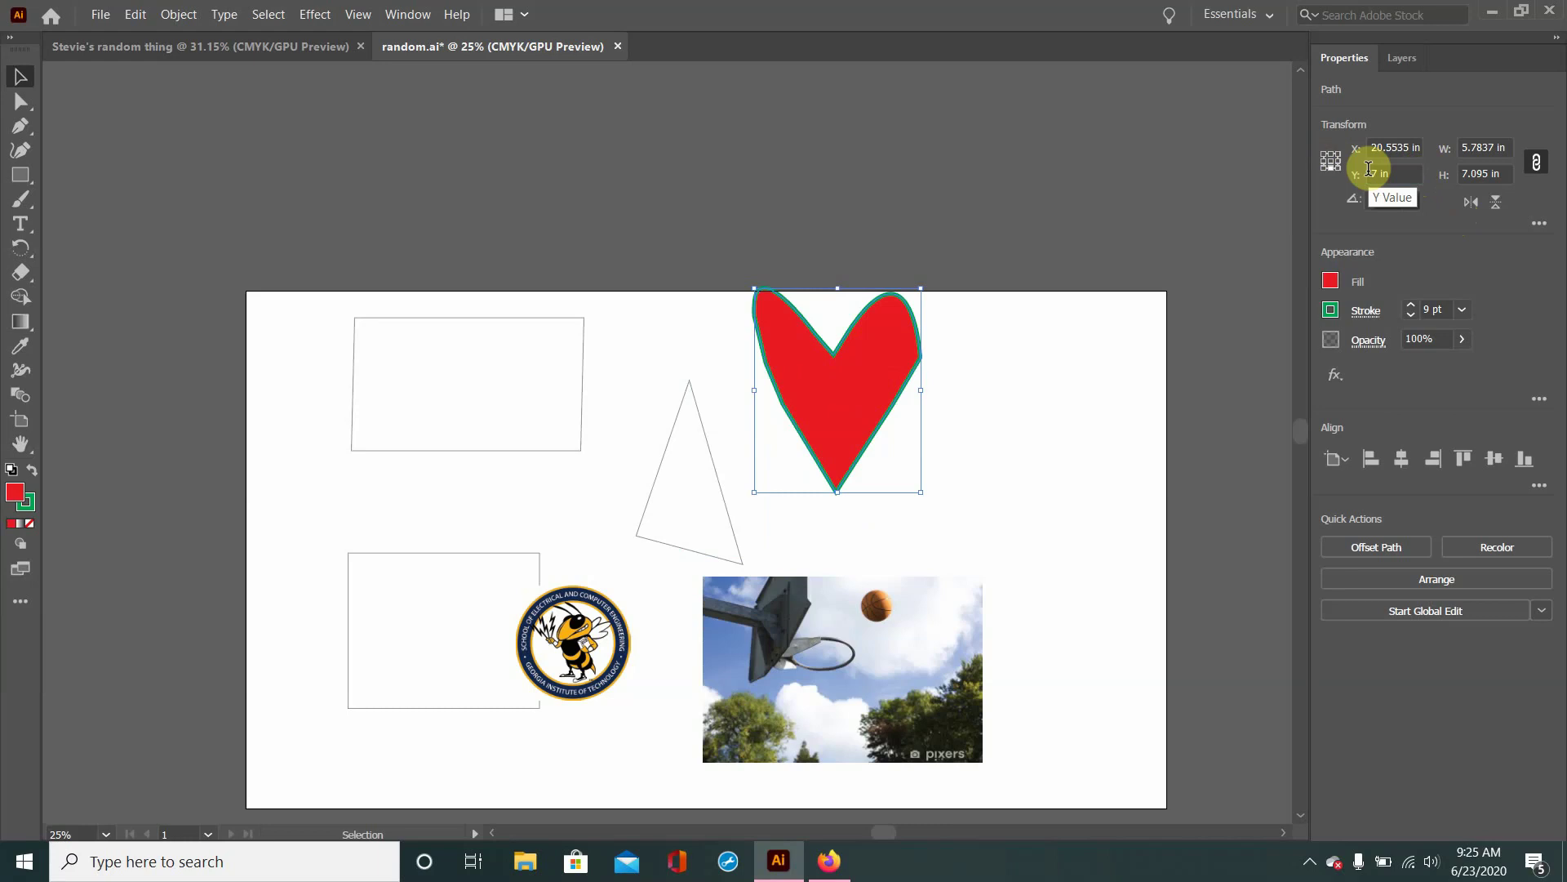
{"action": "key", "text": "ctrl+z"}
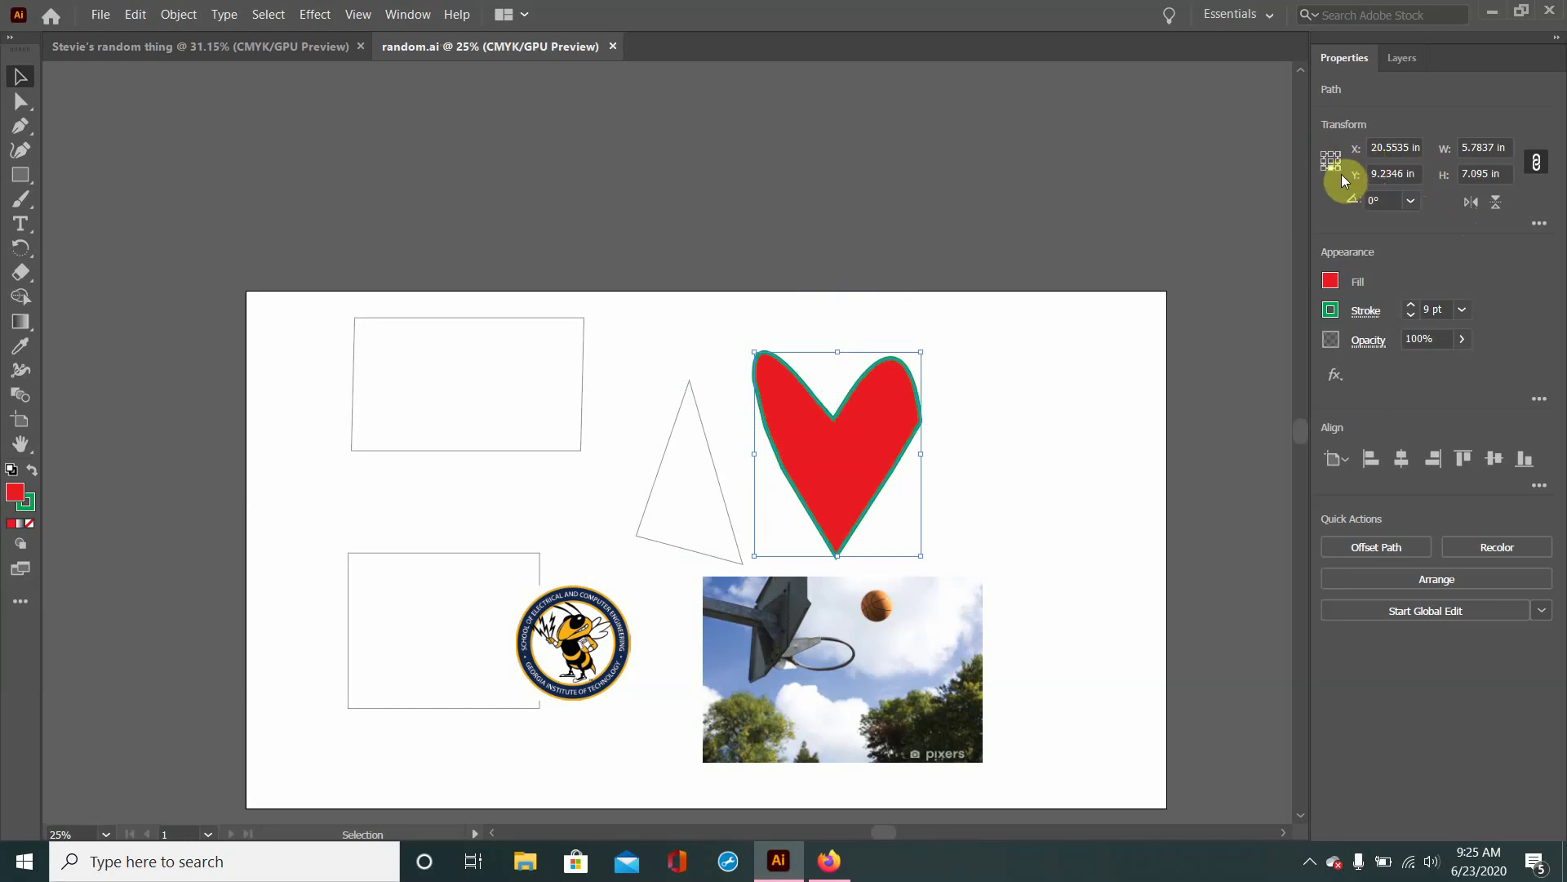